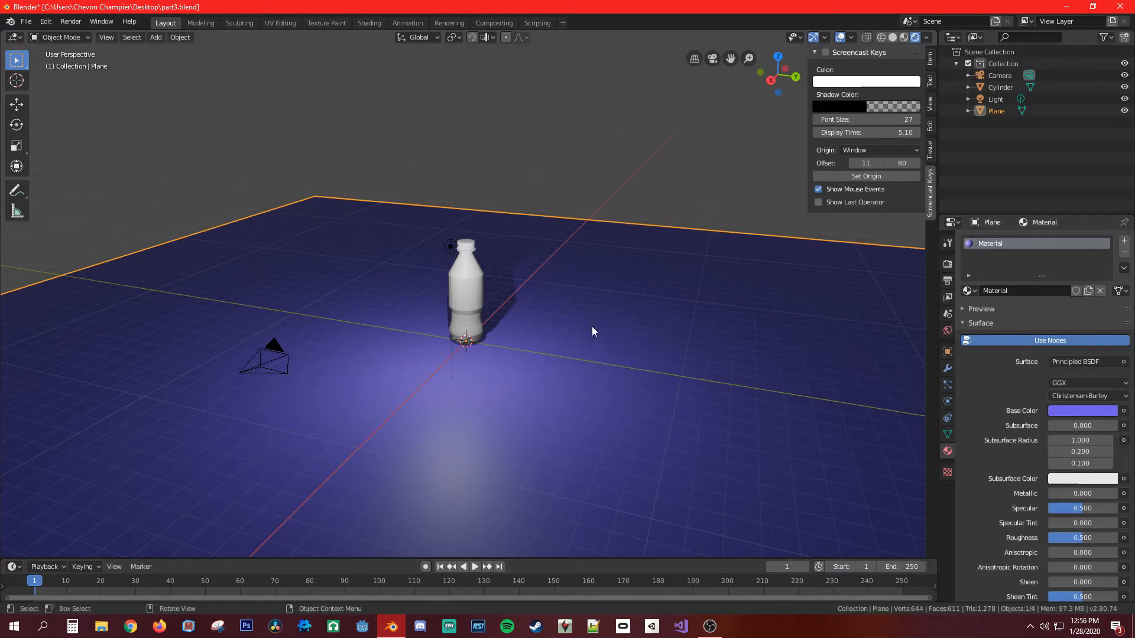
# Delete the existing ground plane and add a new plane mesh at the base of the bottle.
pyautogui.moveTo(593, 327); pyautogui.dragTo(497, 371, button='middle')
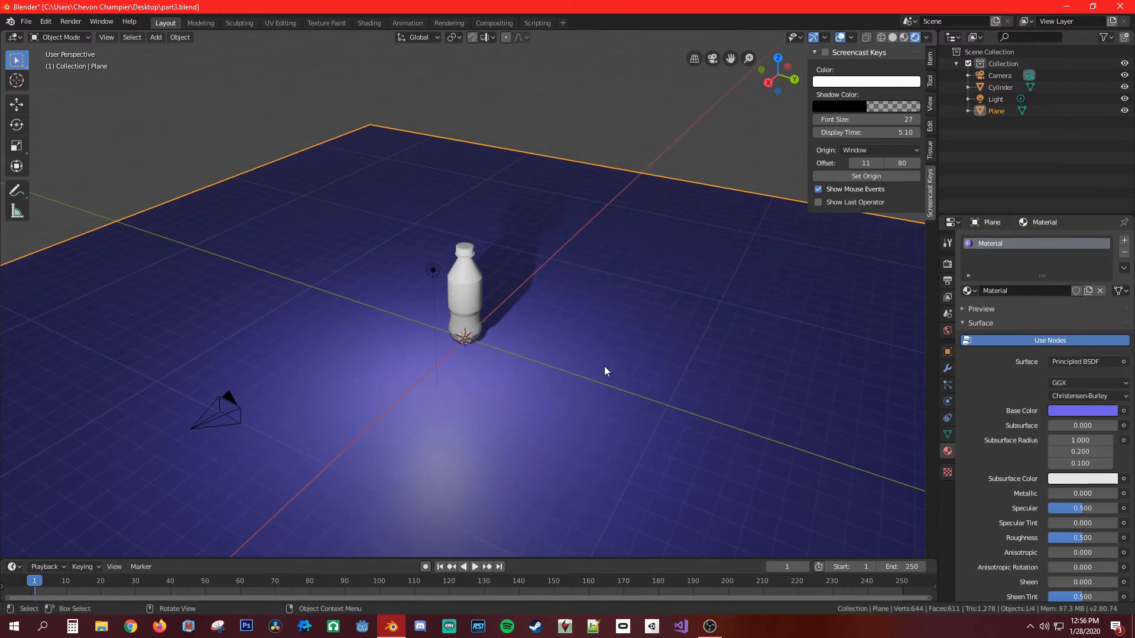
pyautogui.press('Delete')
pyautogui.hotkey('shift', 'a')
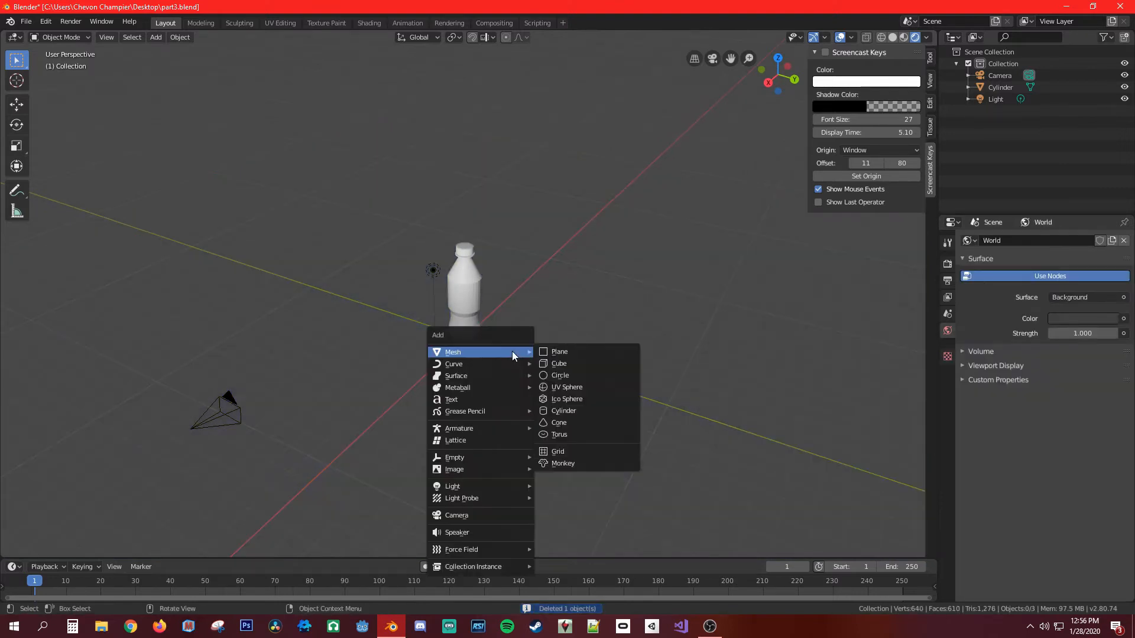
pyautogui.click(582, 354)
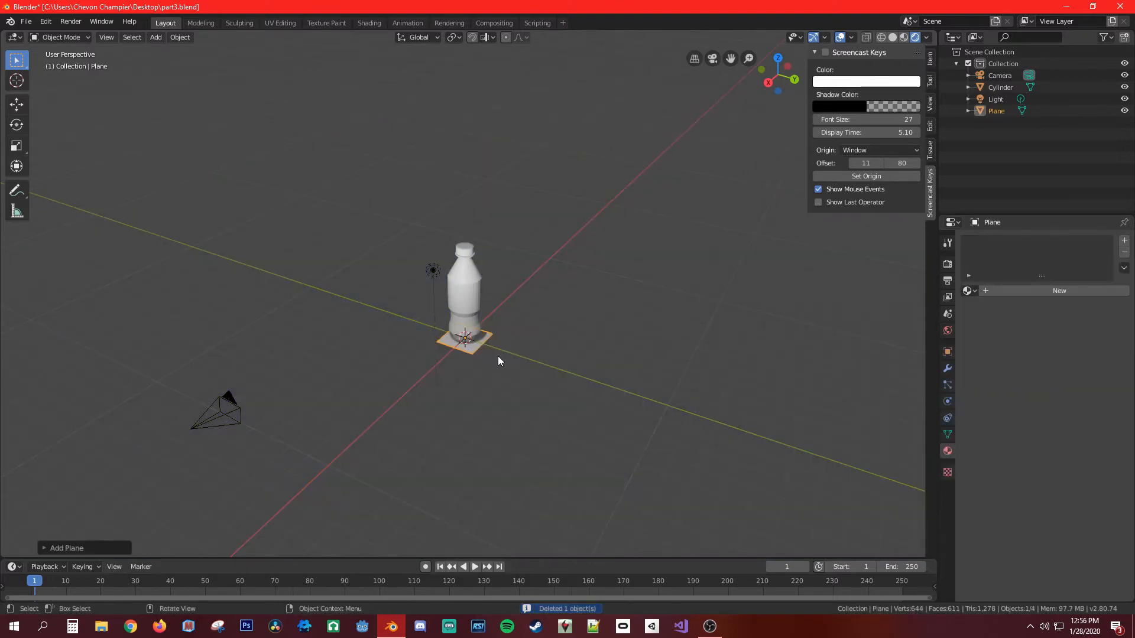
# Scale the new plane up into a wide ground surface that extends well beyond the bottle and the camera.
pyautogui.scroll(-3, 499, 360)
pyautogui.press('s')
pyautogui.click(549, 378)
pyautogui.press('s')
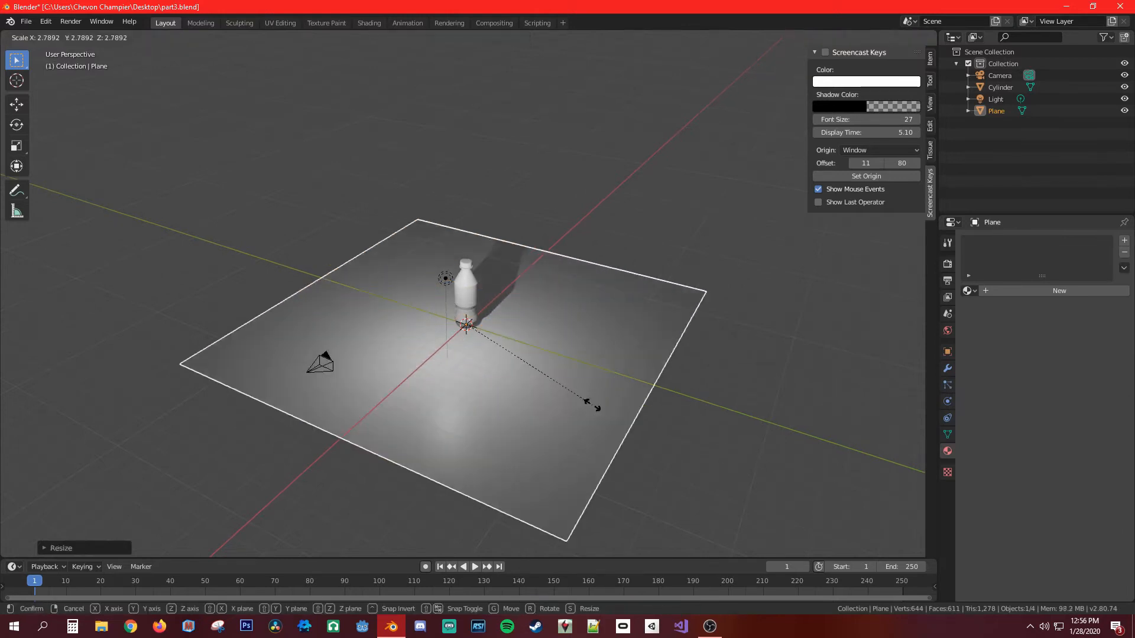
pyautogui.click(716, 451)
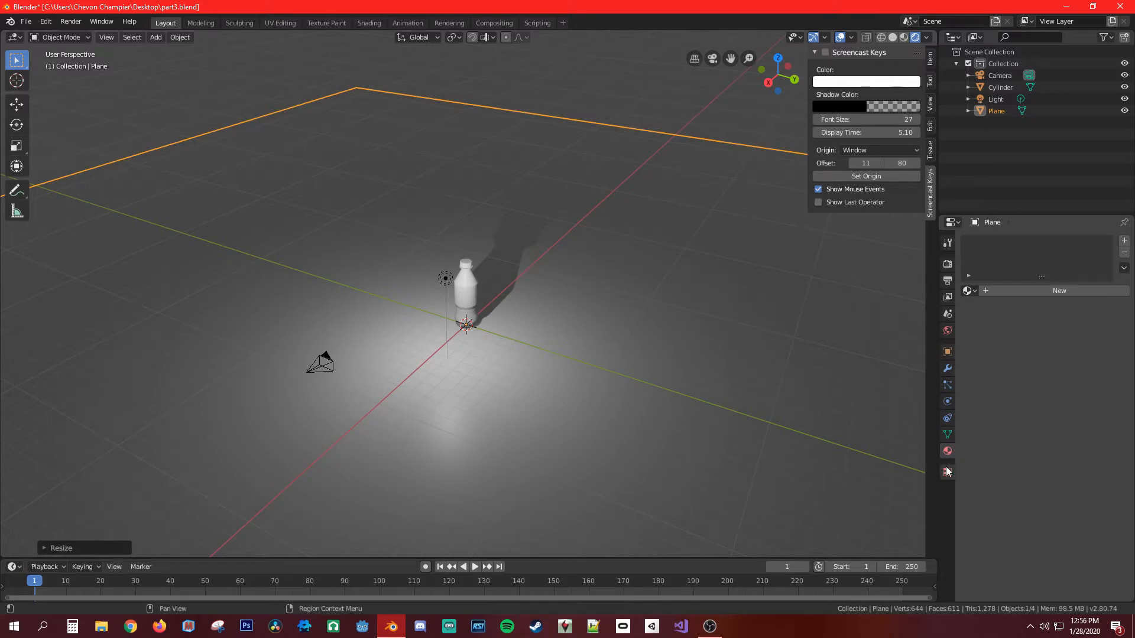
# Give the plane a new material named "ground mat" and set its base color to blue.
pyautogui.click(1038, 291)
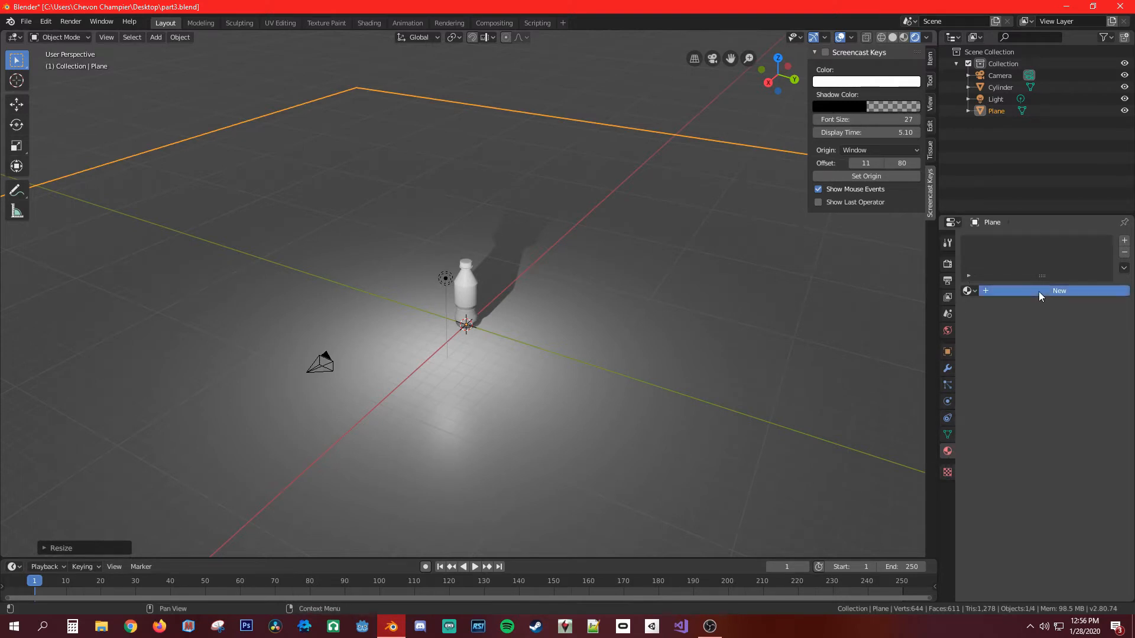
pyautogui.doubleClick(995, 243)
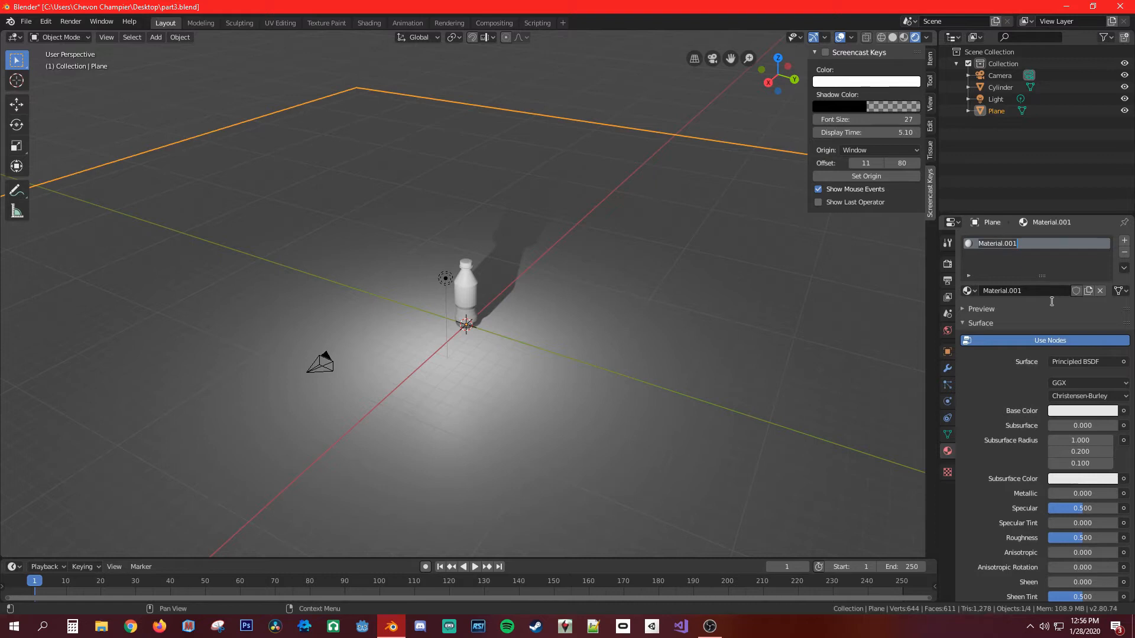
pyautogui.write('ground mat')
pyautogui.press('Return')
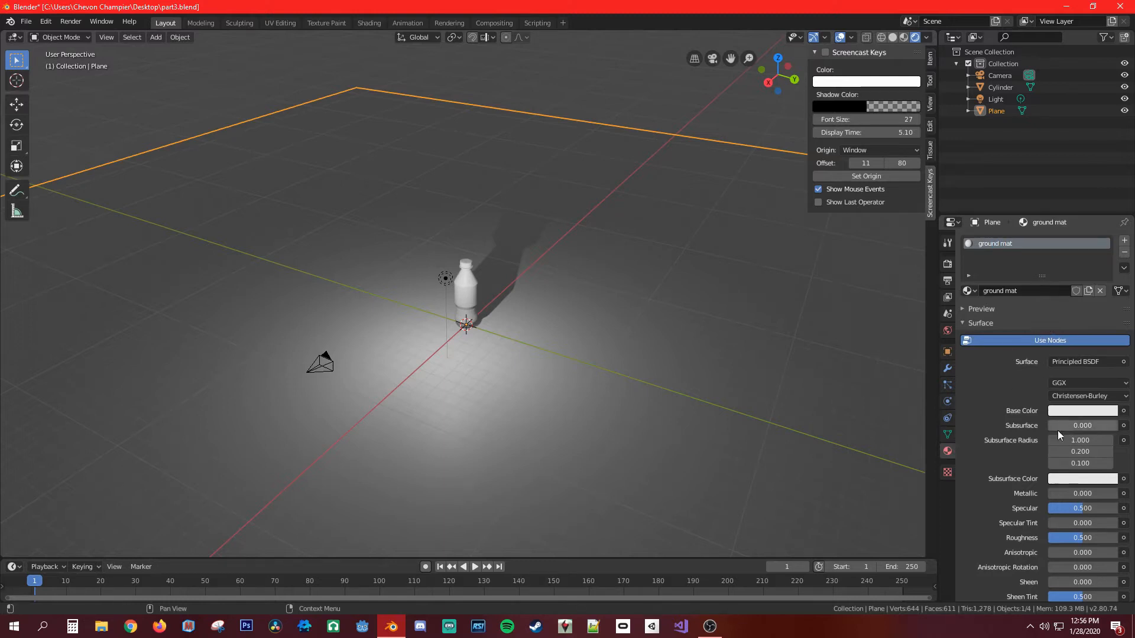
pyautogui.click(1080, 412)
pyautogui.moveTo(1083, 269); pyautogui.dragTo(1081, 269)
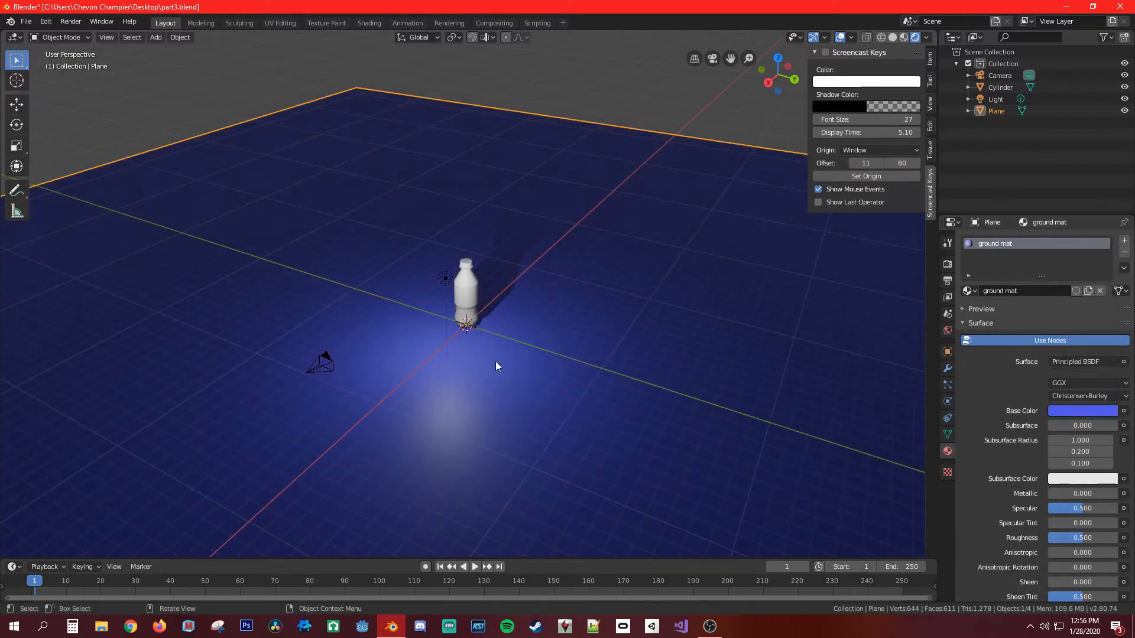
# Preview the scene in Wireframe and Solid viewport shading, and return to Rendered shading.
pyautogui.moveTo(496, 362); pyautogui.dragTo(479, 354, button='middle')
pyautogui.press('z')
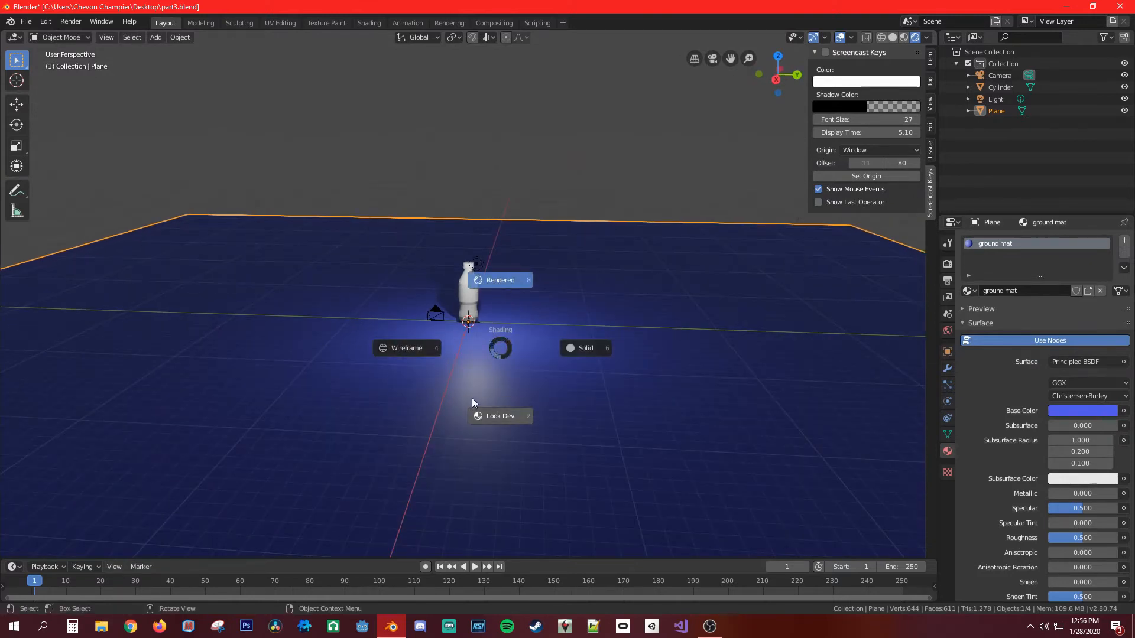
pyautogui.press('4')
pyautogui.press('z')
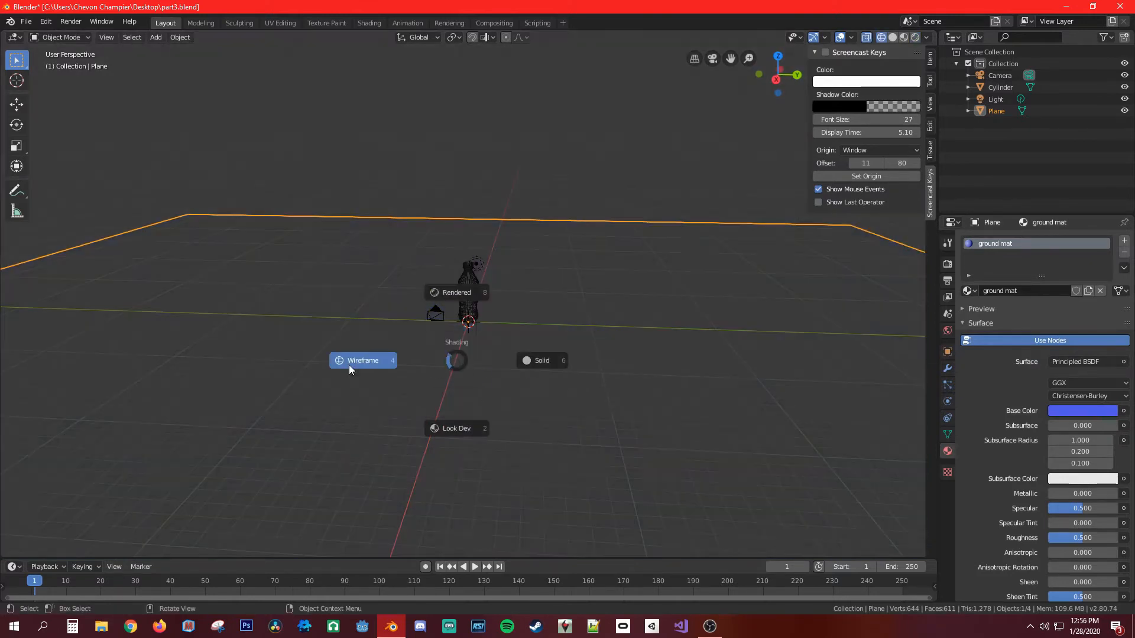
pyautogui.click(452, 292)
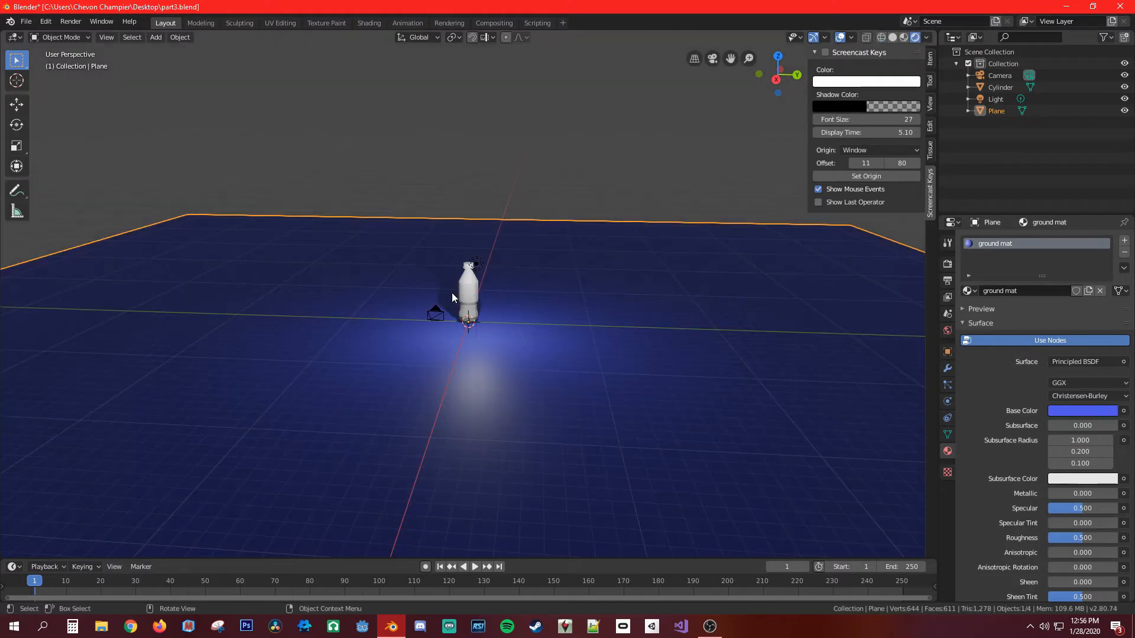
pyautogui.press('z')
pyautogui.click(580, 297)
pyautogui.press('z')
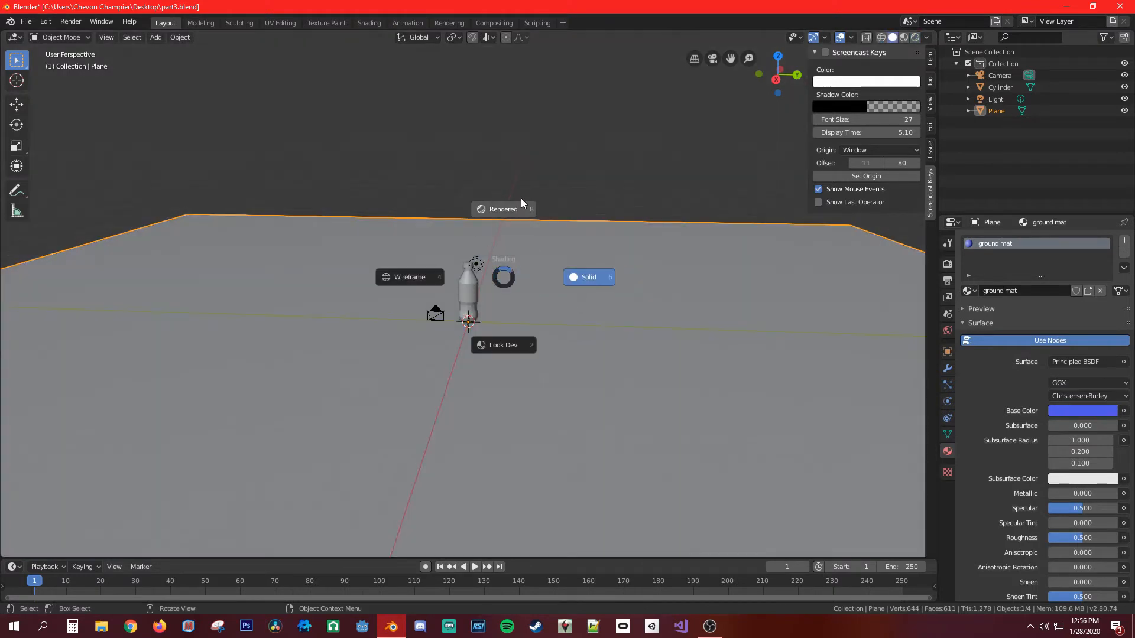
pyautogui.click(515, 209)
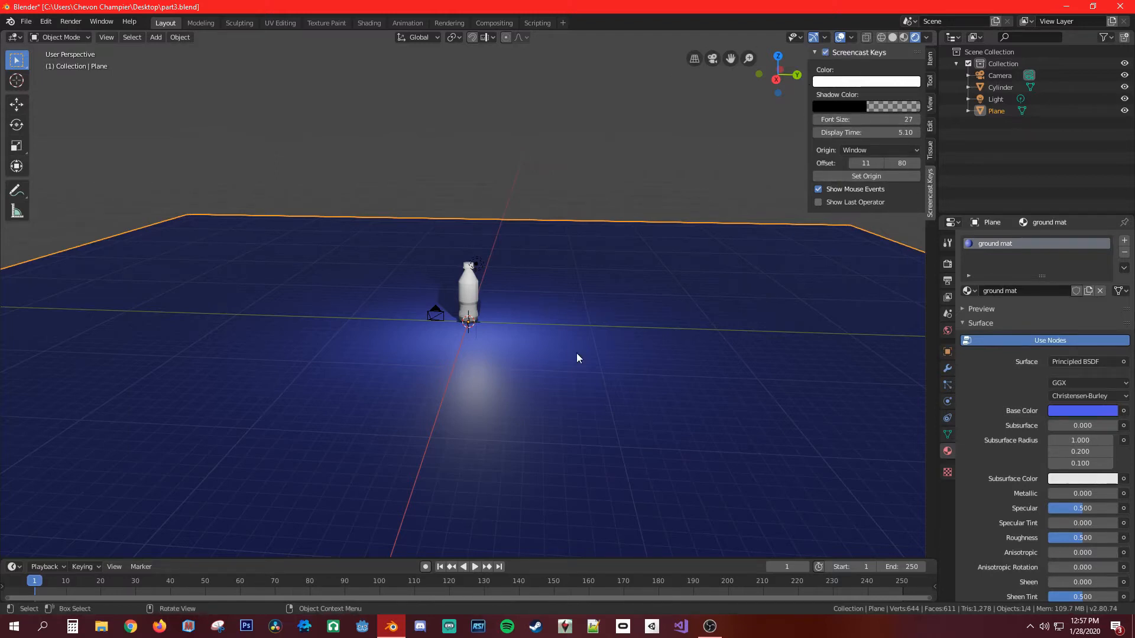
# Examine the bottle model up close, including its cap, label area and base.
pyautogui.click(523, 359)
pyautogui.moveTo(578, 303); pyautogui.dragTo(593, 302, button='middle')
pyautogui.scroll(-1, 558, 304)
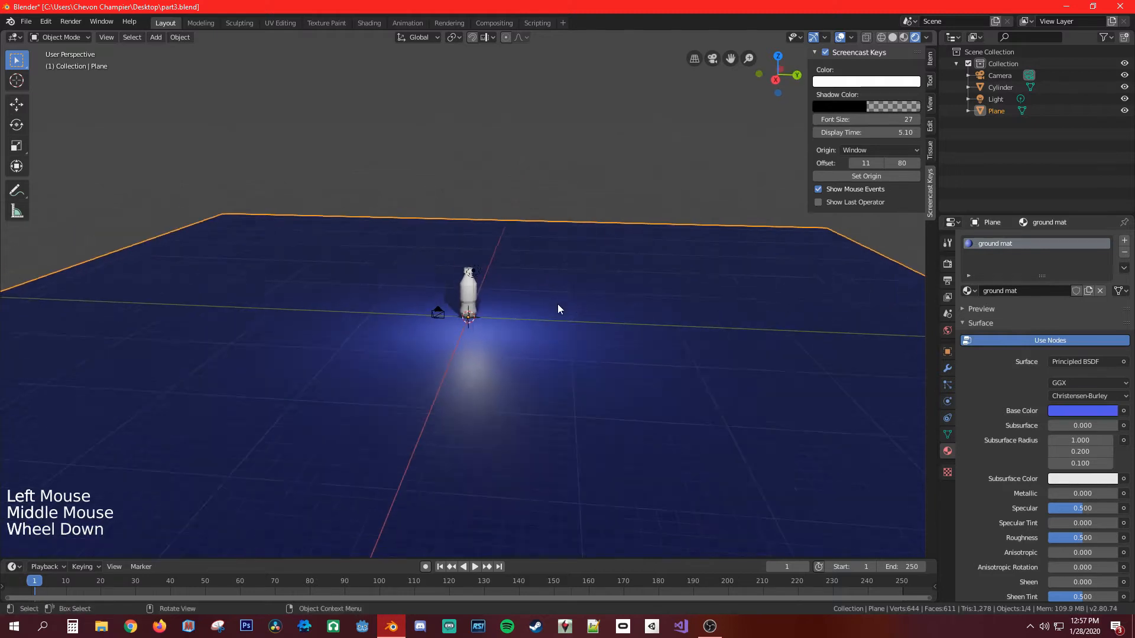
pyautogui.scroll(6, 532, 319)
pyautogui.moveTo(532, 319); pyautogui.dragTo(521, 357, button='middle')
pyautogui.scroll(6, 542, 319)
pyautogui.scroll(-3, 562, 331)
pyautogui.scroll(1, 529, 353)
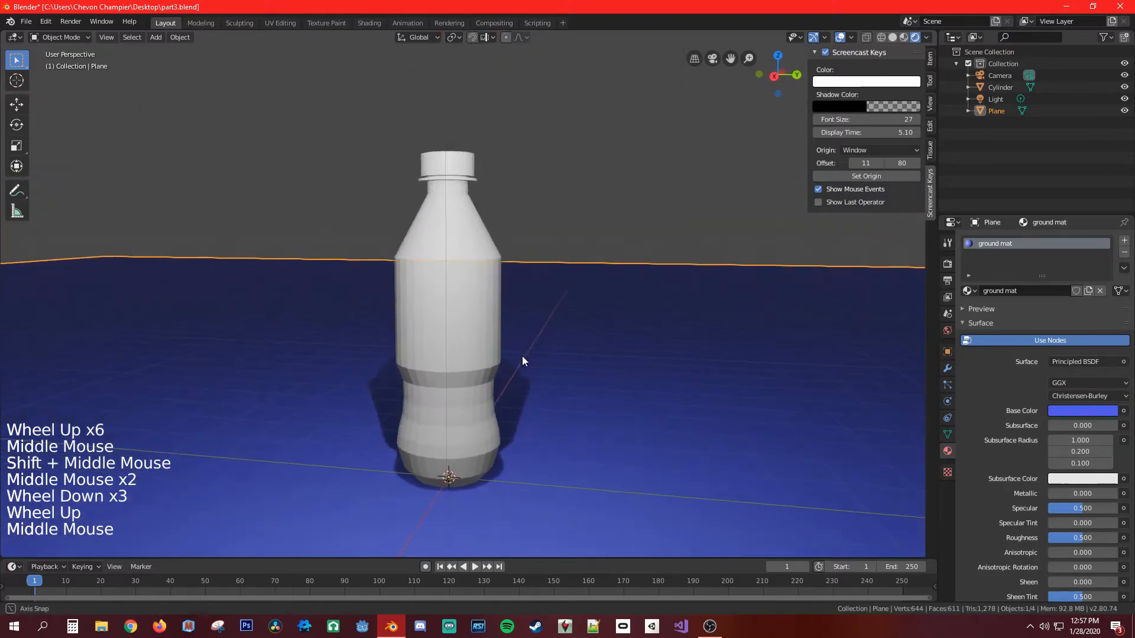
pyautogui.scroll(1, 418, 235)
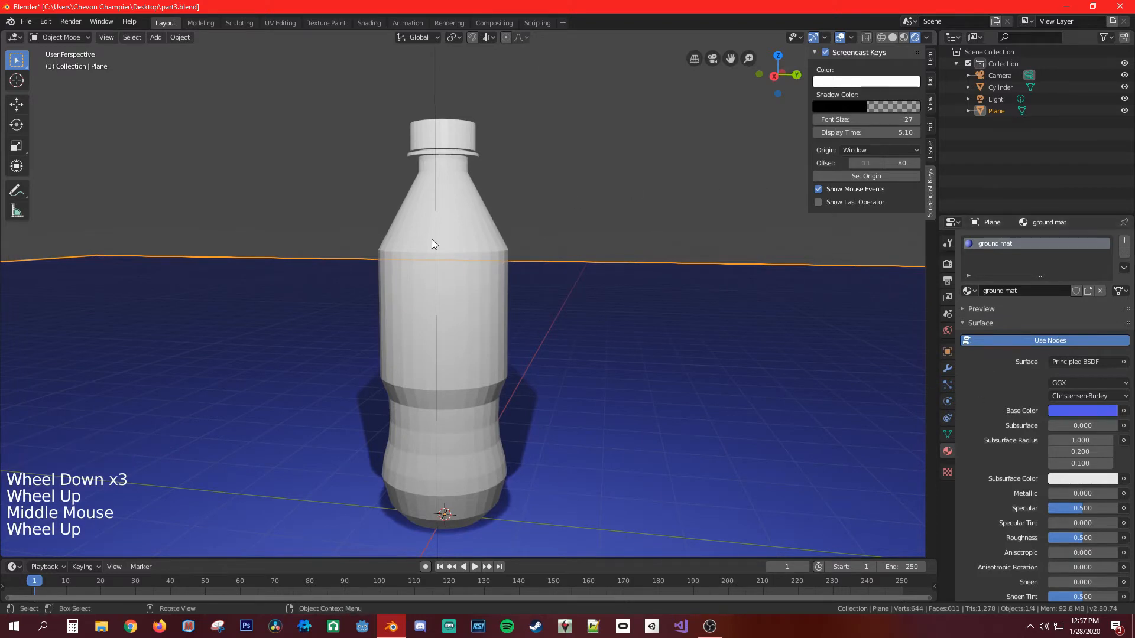
pyautogui.moveTo(438, 300)
pyautogui.mouseDown(button='middle')
pyautogui.moveTo(467, 302)
pyautogui.moveTo(418, 307)
pyautogui.mouseUp(button='middle')
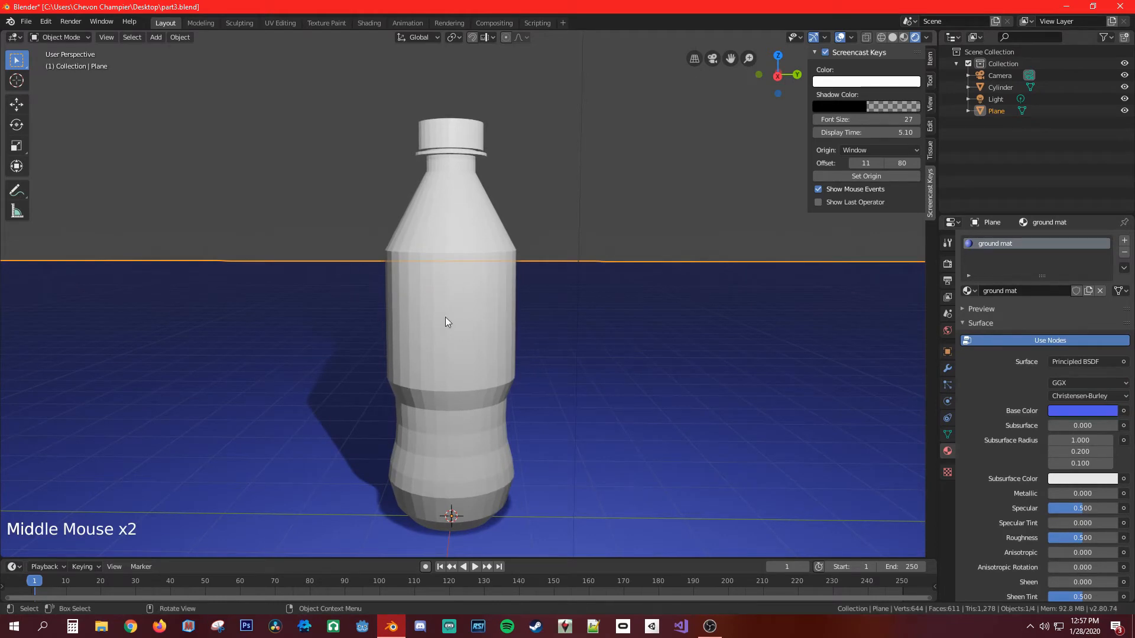
# Make the bottle the active object instead of the plane and enter Edit Mode on it.
pyautogui.press('Tab')
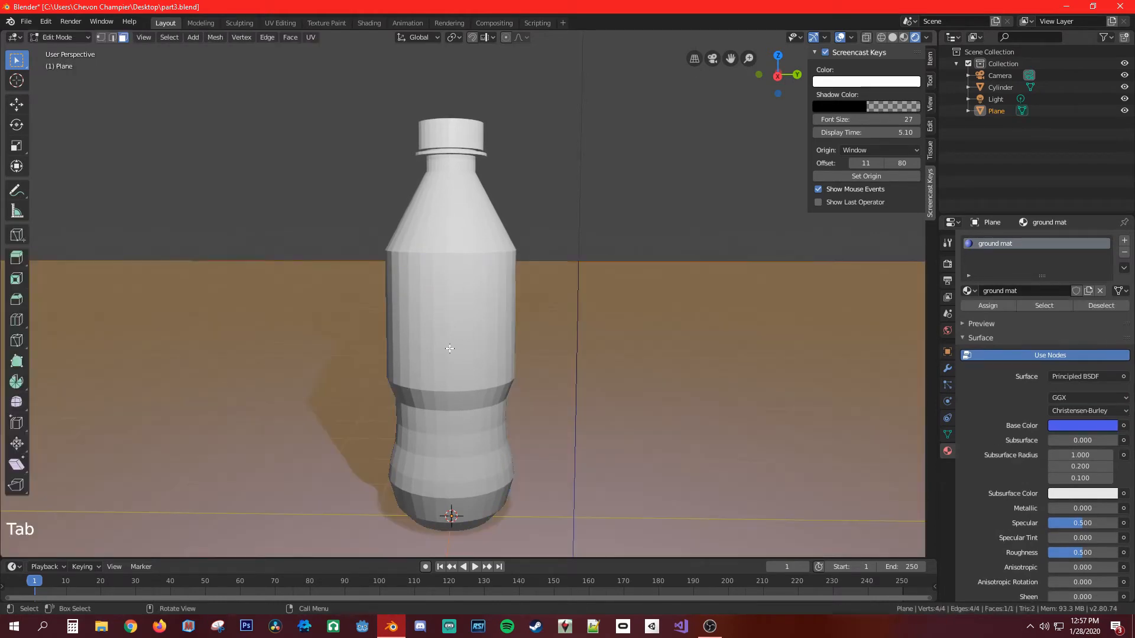
pyautogui.press('Tab')
pyautogui.click(423, 321)
pyautogui.press('Tab')
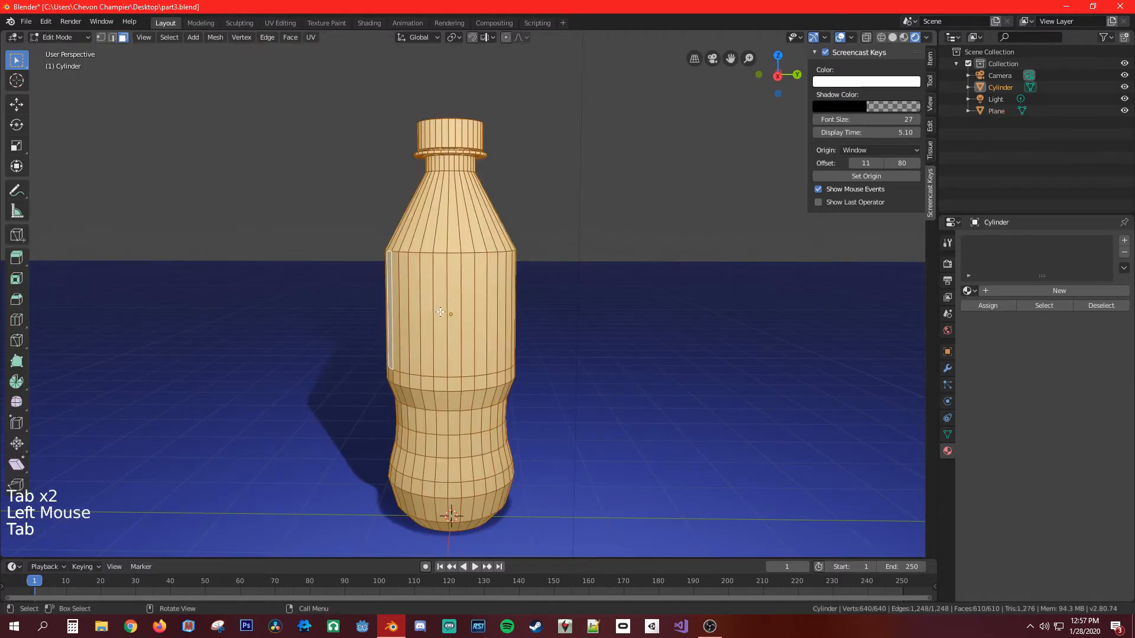
# Select the full loop of tall faces around the bottle's middle label section.
pyautogui.moveTo(423, 321); pyautogui.dragTo(458, 306, button='middle')
pyautogui.click(406, 287)
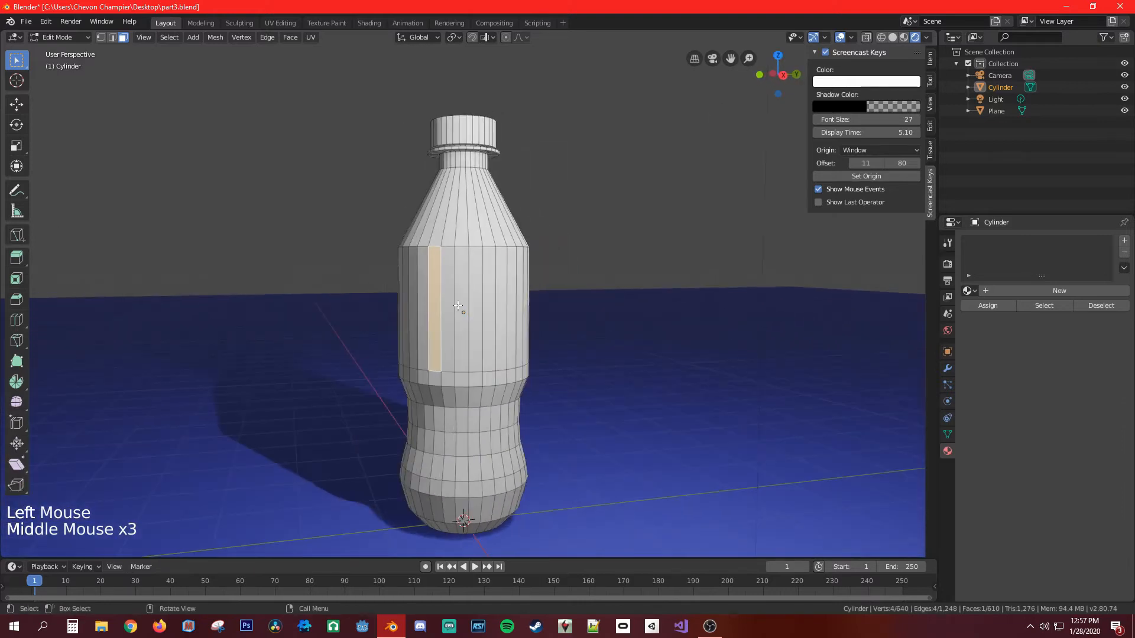
pyautogui.click(490, 297)
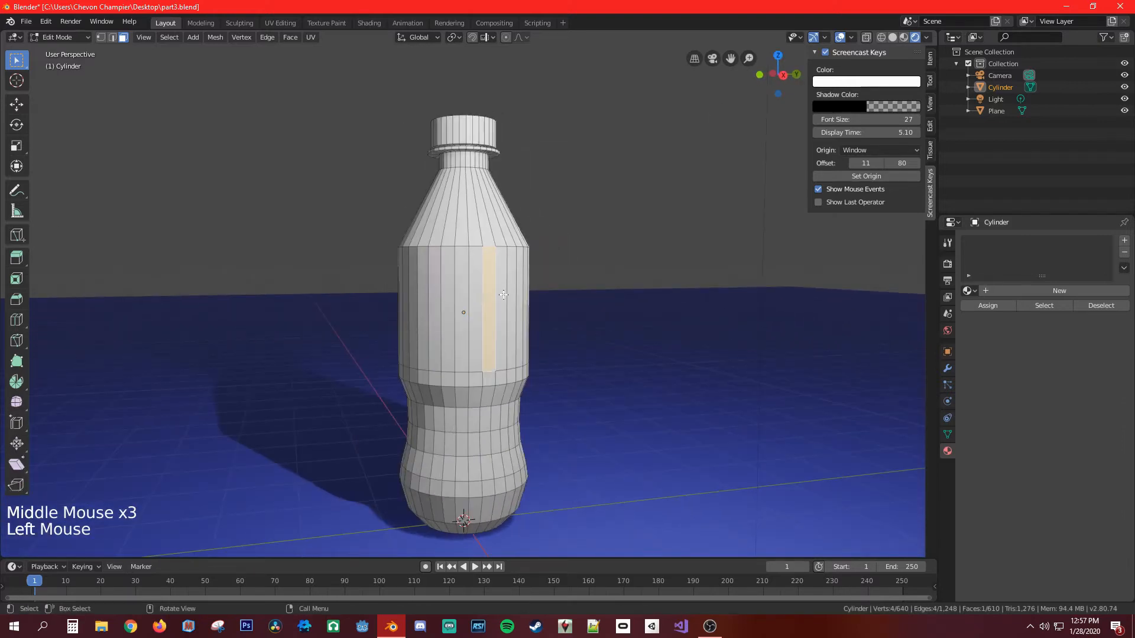
pyautogui.press('alt')
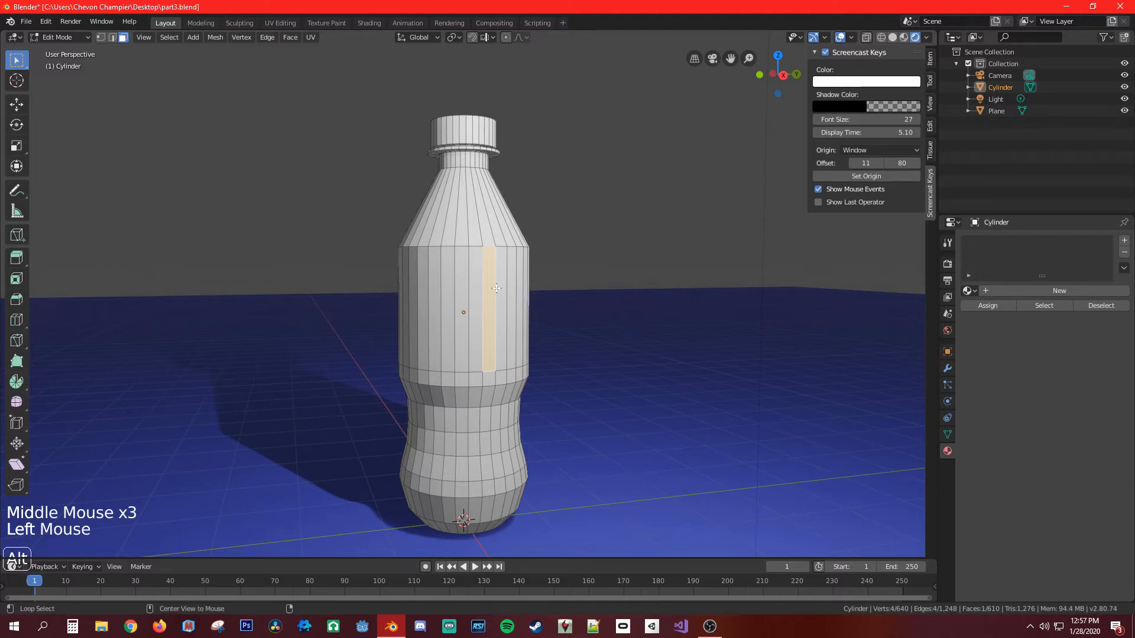
pyautogui.keyDown('alt'); pyautogui.click(431, 311); pyautogui.keyUp('alt')
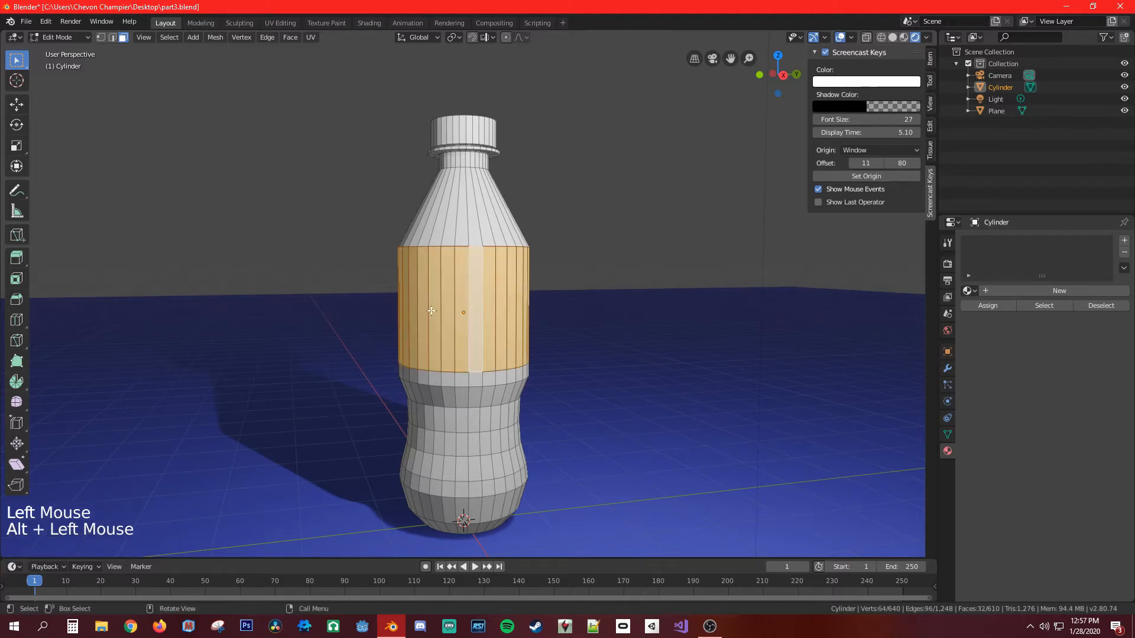
# Unwrap the selected label faces with the standard Unwrap operation.
pyautogui.moveTo(412, 302); pyautogui.dragTo(561, 318, button='middle')
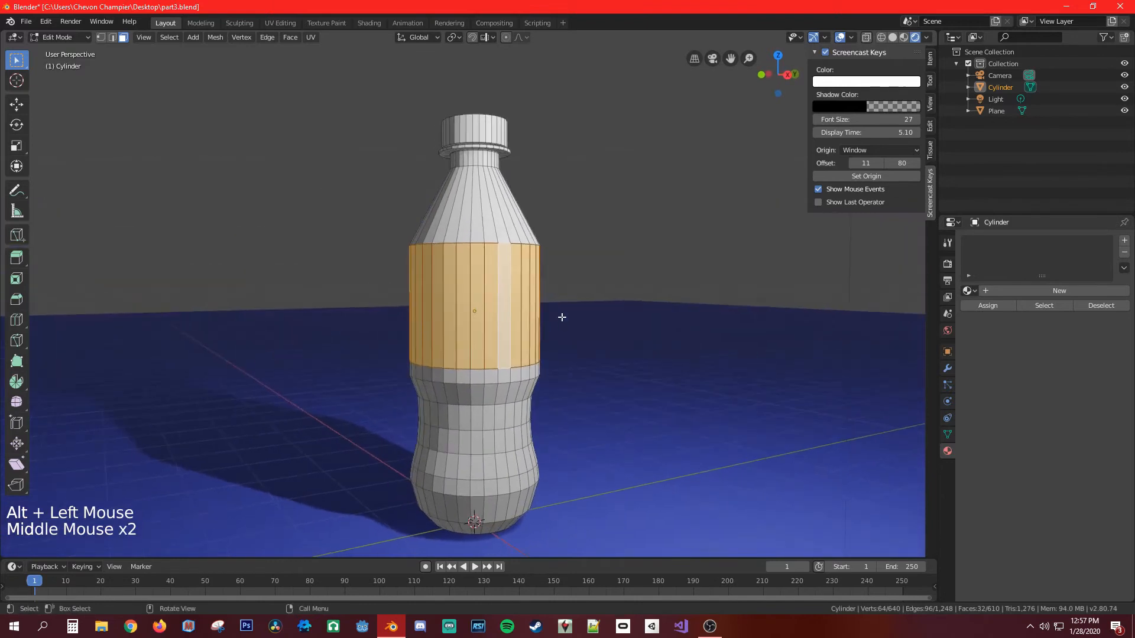
pyautogui.press('u')
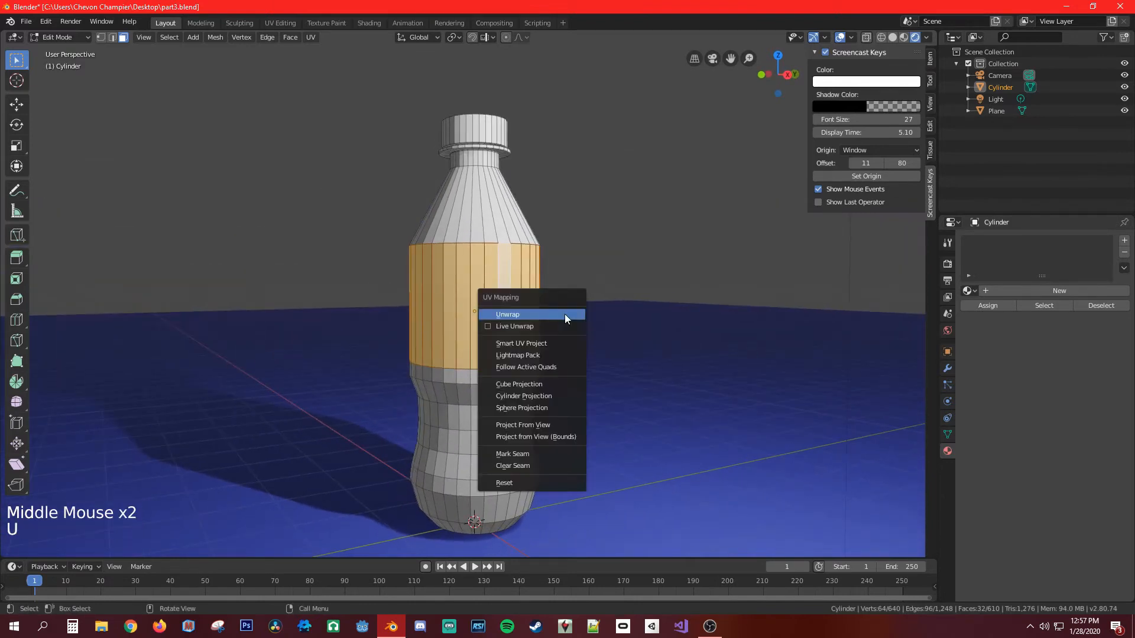
pyautogui.click(506, 314)
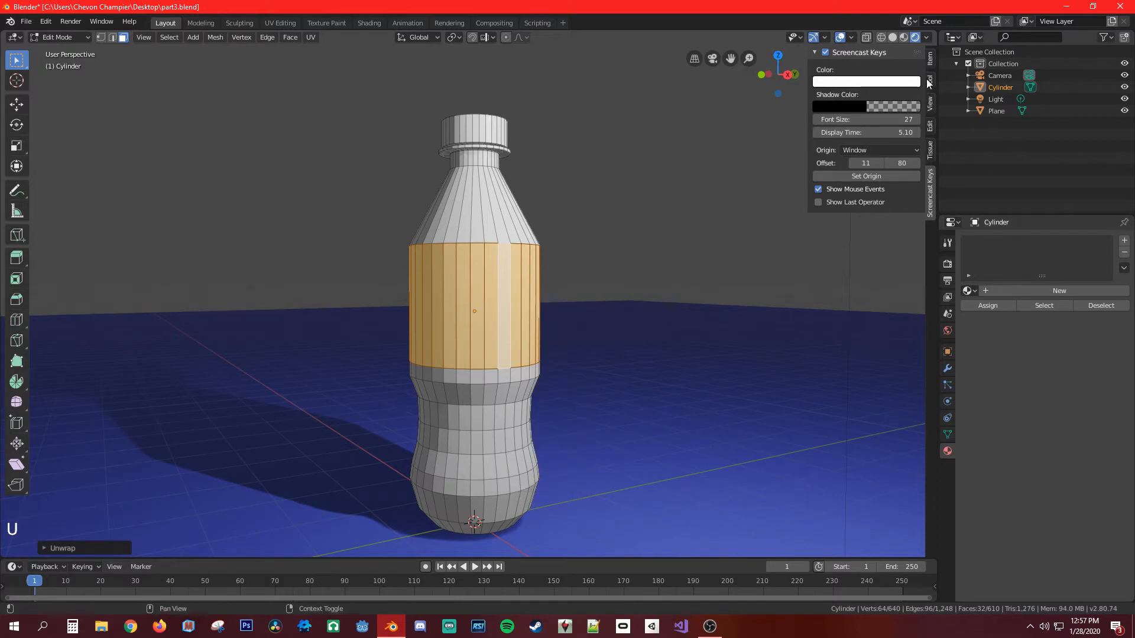
# Split the 3D viewport into two side-by-side areas and turn the new area into a UV Editor.
pyautogui.click(936, 35)
pyautogui.moveTo(919, 37); pyautogui.dragTo(457, 45)
pyautogui.click(464, 37)
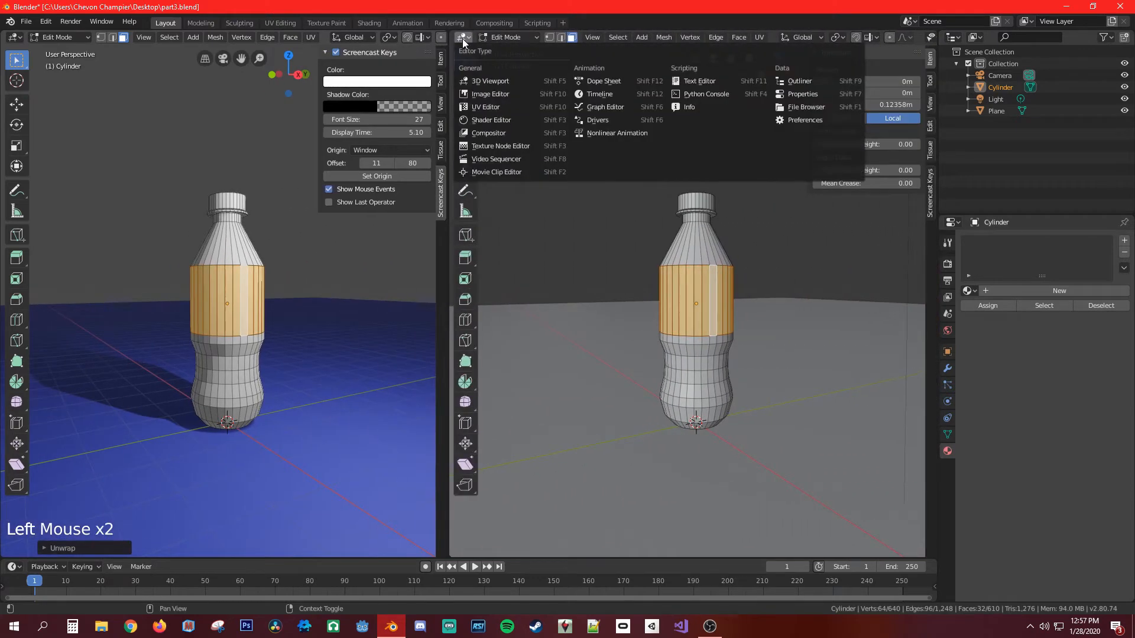
pyautogui.click(497, 111)
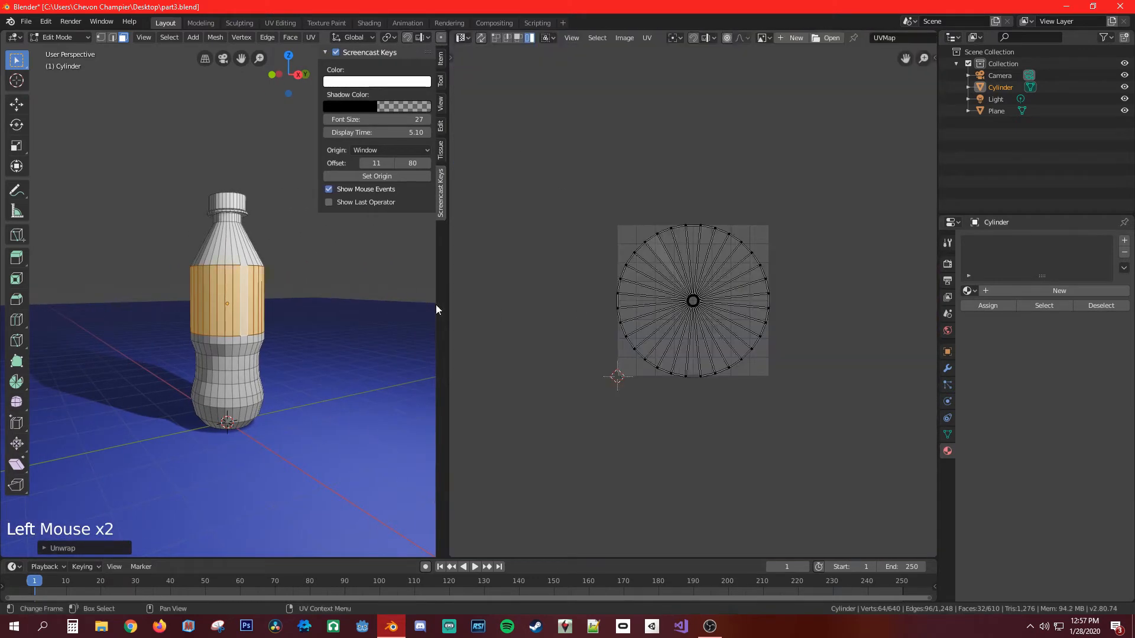
pyautogui.scroll(5, 243, 342)
pyautogui.scroll(-4, 243, 342)
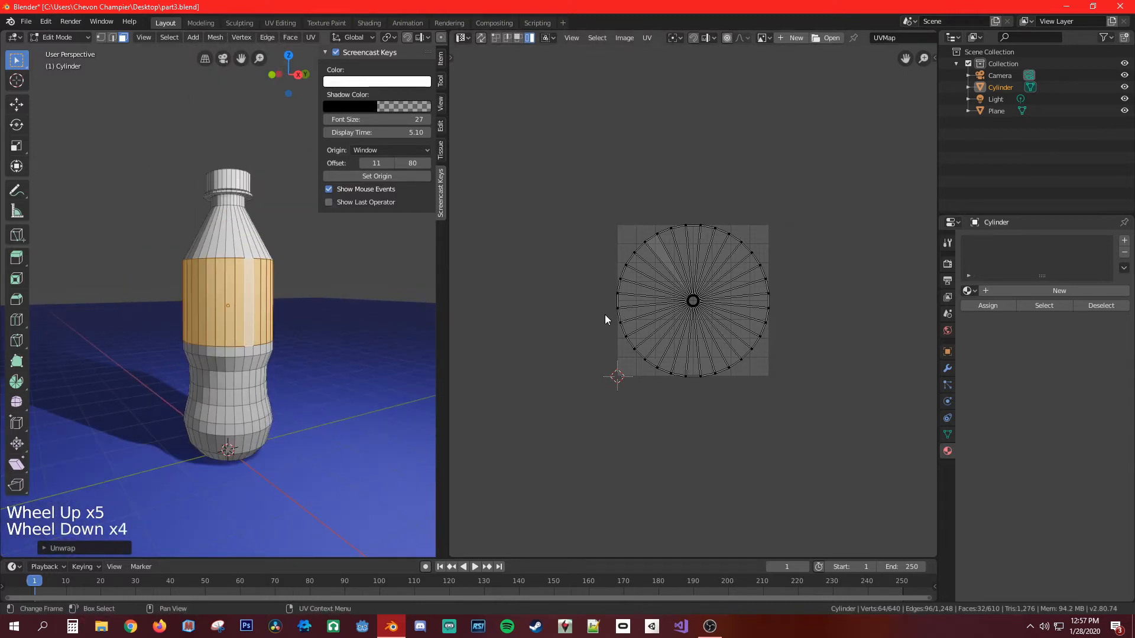
# Inspect individual label faces one at a time to see where each sits in the UV layout.
pyautogui.press('Tab')
pyautogui.press('Tab')
pyautogui.click(249, 288)
pyautogui.click(224, 298)
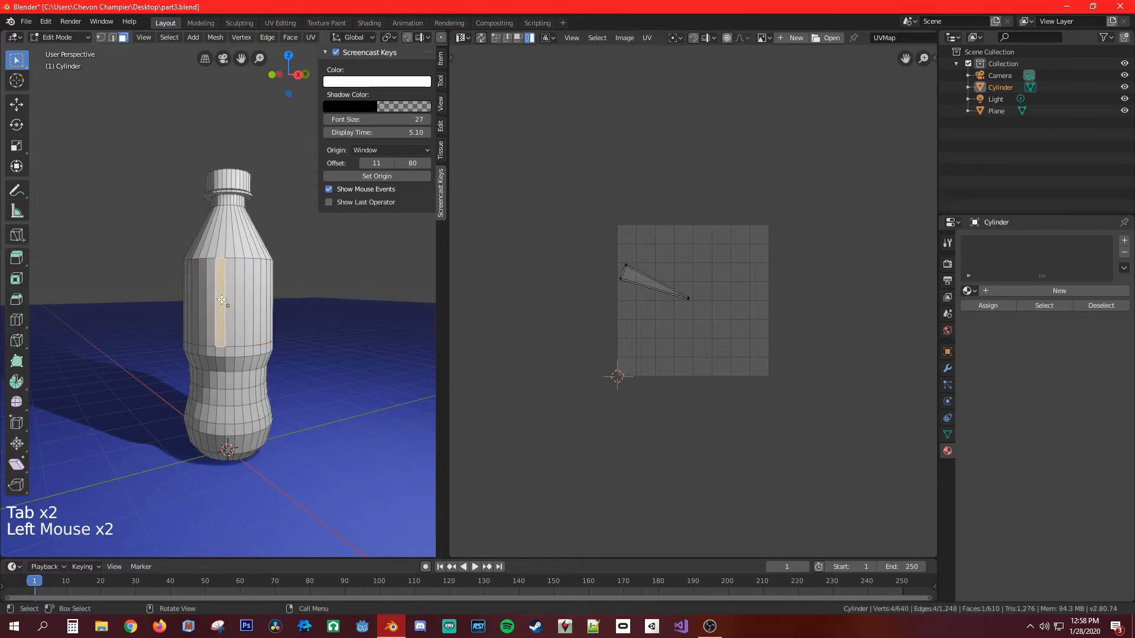
pyautogui.click(206, 304)
pyautogui.click(194, 309)
pyautogui.click(241, 313)
pyautogui.click(301, 311)
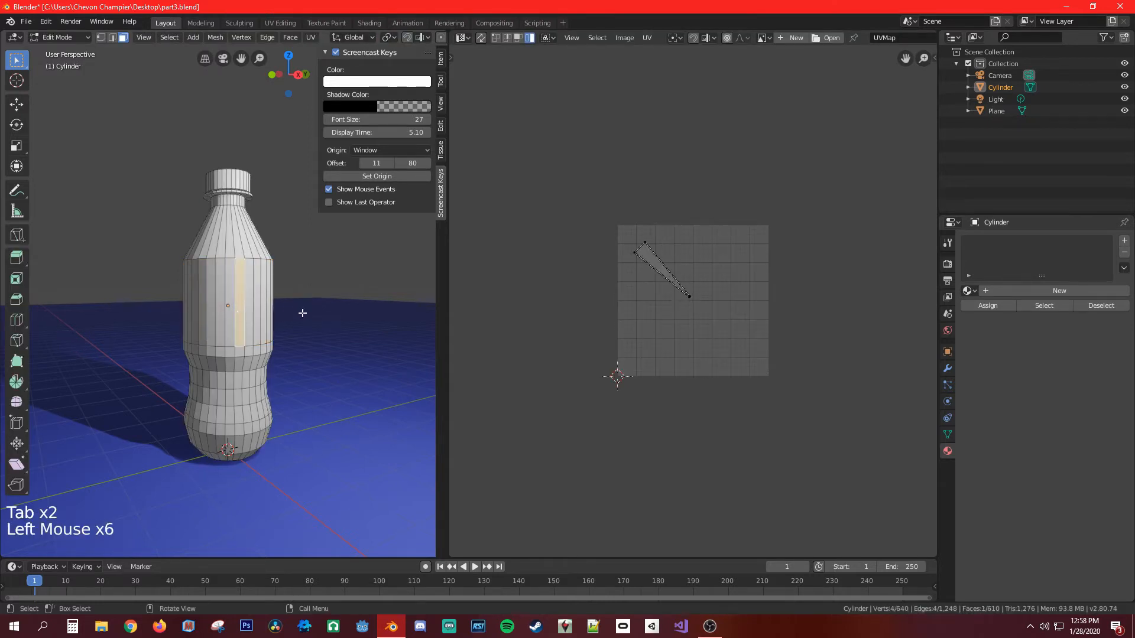
pyautogui.click(239, 309)
pyautogui.click(210, 309)
pyautogui.click(254, 306)
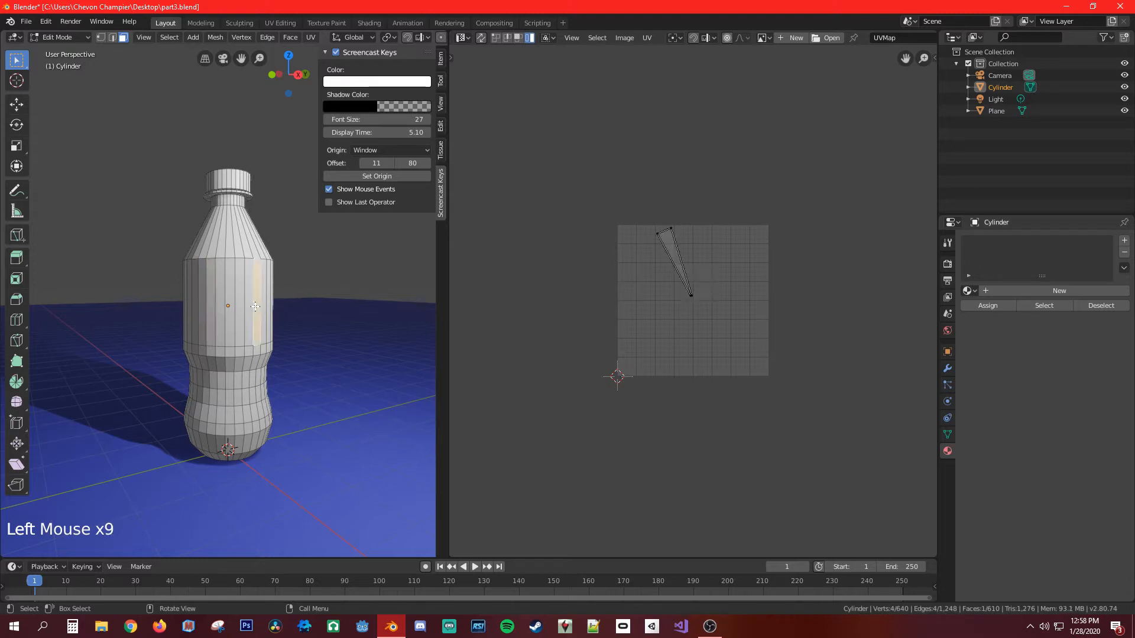
pyautogui.click(263, 306)
pyautogui.click(234, 298)
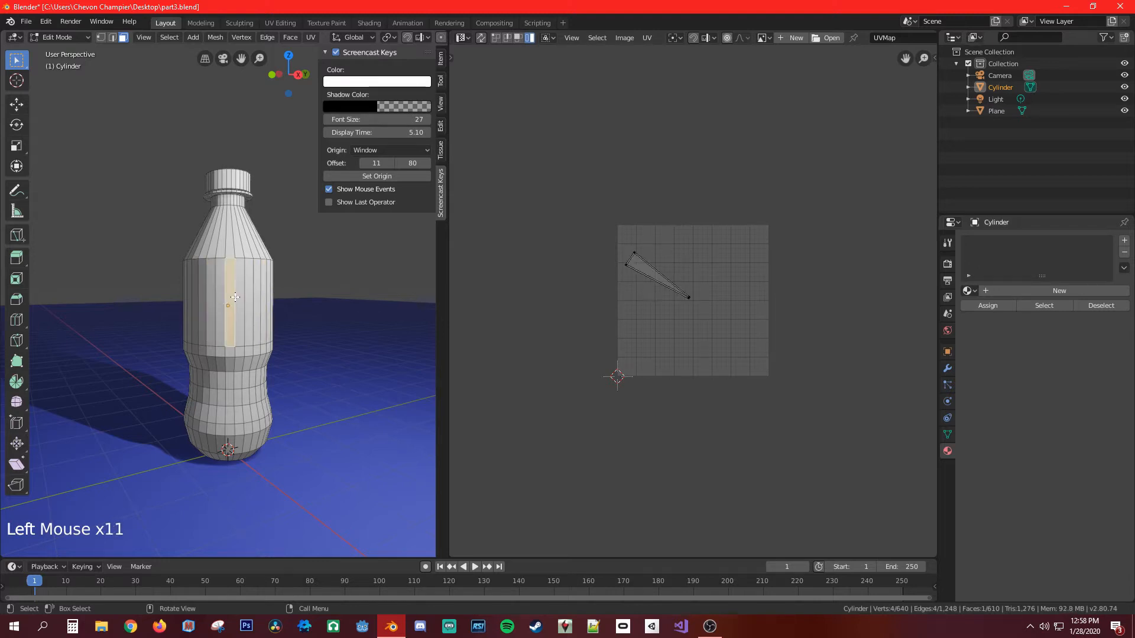
pyautogui.click(244, 281)
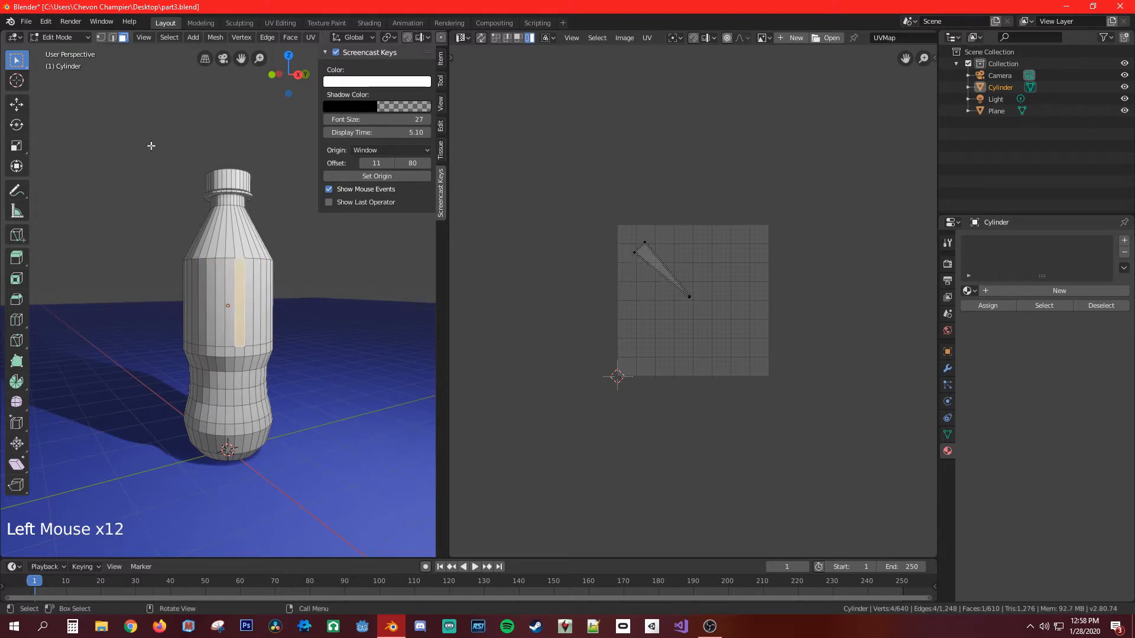
# Switch the mesh to edge selection and pick individual edges on the bottle's label section.
pyautogui.click(112, 37)
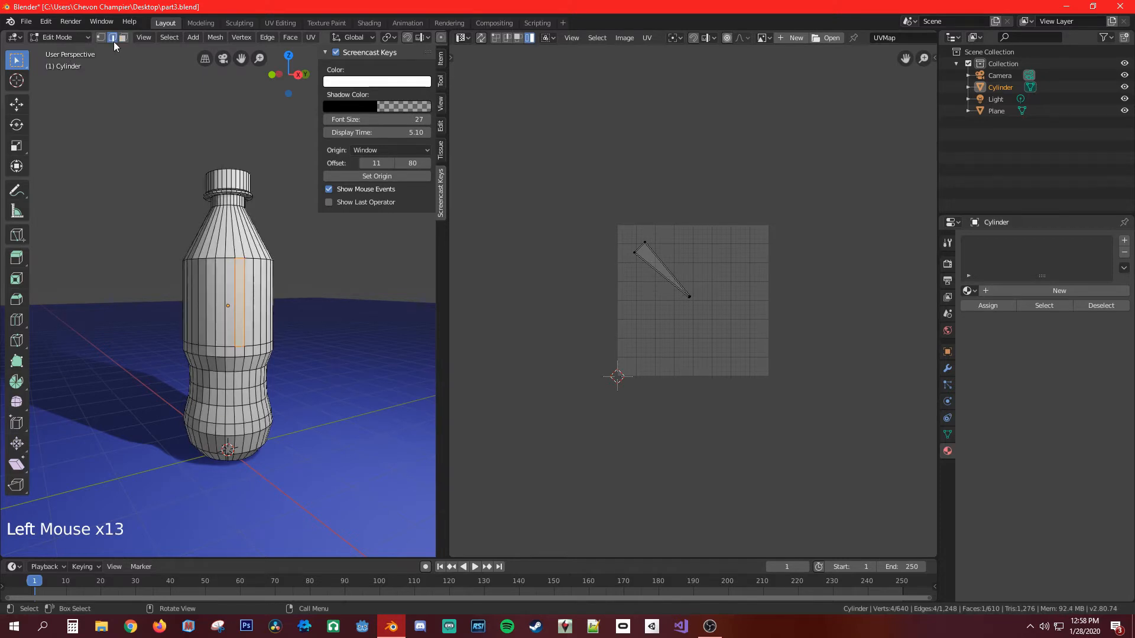
pyautogui.click(240, 279)
pyautogui.scroll(4, 241, 273)
pyautogui.keyDown('shift'); pyautogui.scroll(1, 241, 273); pyautogui.keyUp('shift')
pyautogui.keyDown('shift'); pyautogui.moveTo(241, 273); pyautogui.dragTo(190, 351, button='middle'); pyautogui.keyUp('shift')
pyautogui.keyDown('shift'); pyautogui.scroll(-1, 195, 331); pyautogui.keyUp('shift')
pyautogui.click(205, 289)
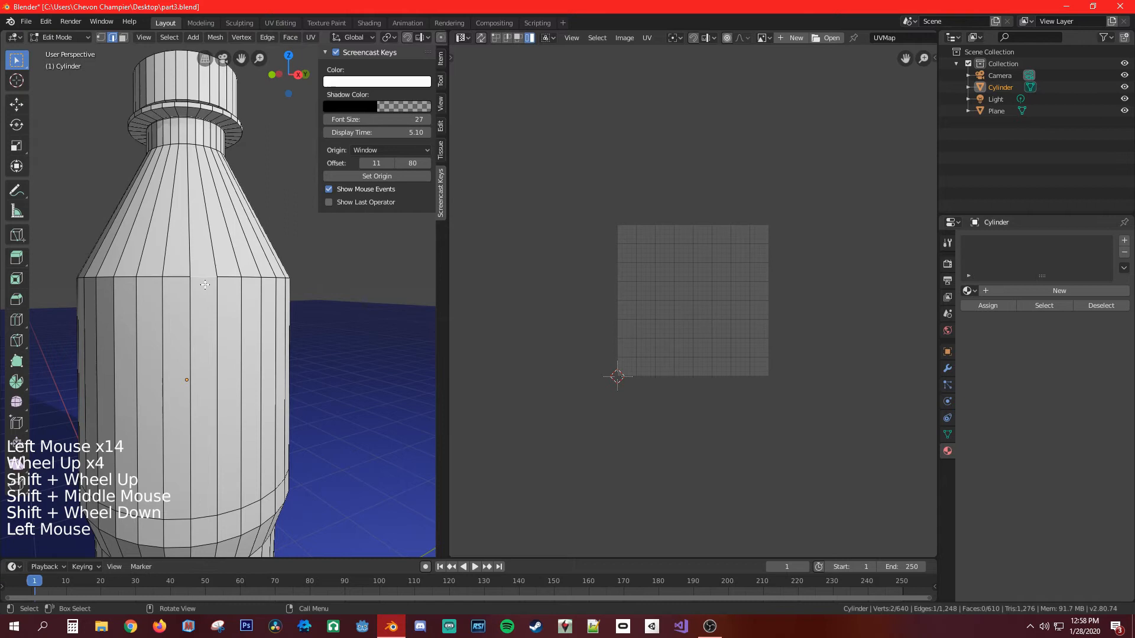
pyautogui.click(195, 338)
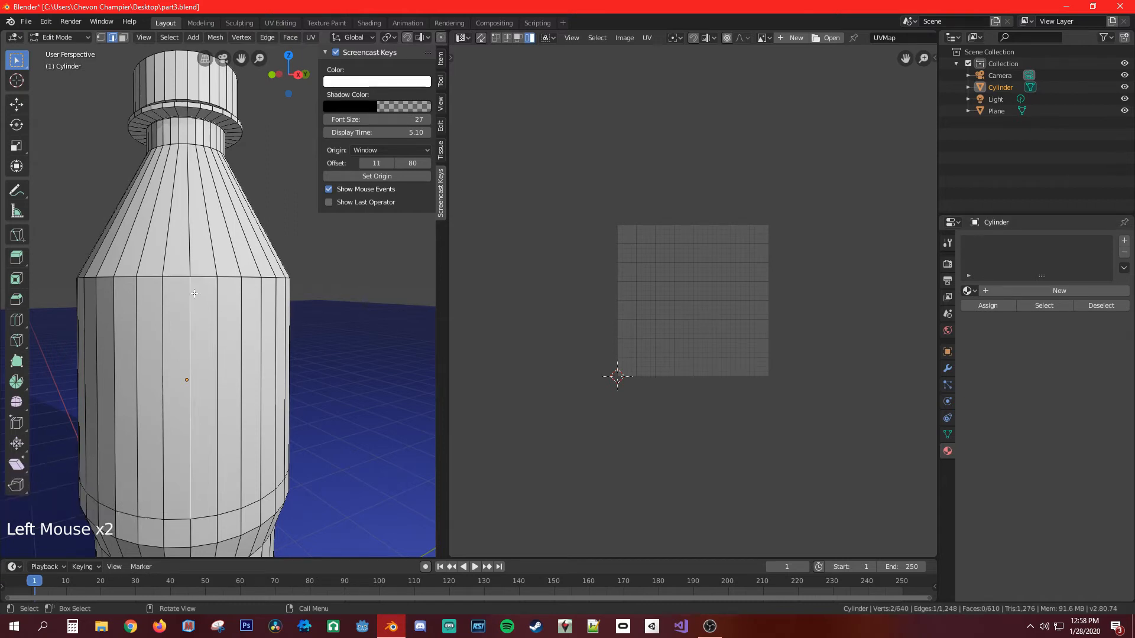
# Select the two horizontal edge loops that bound the label section at its upper and lower ends.
pyautogui.click(113, 38)
pyautogui.click(213, 278)
pyautogui.press('alt')
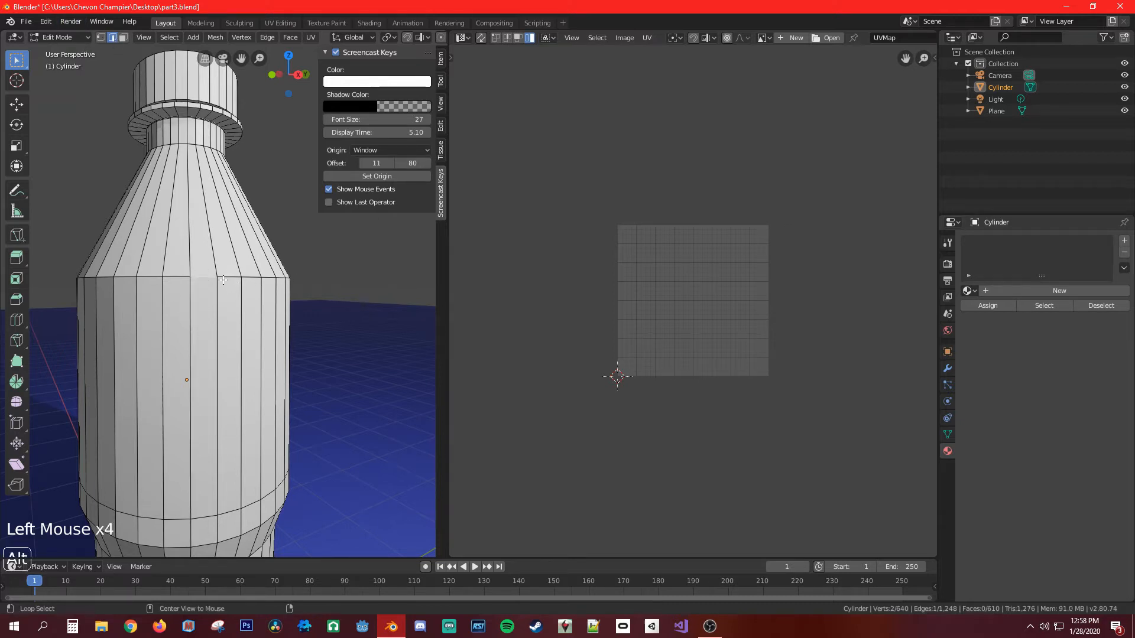
pyautogui.keyDown('alt'); pyautogui.click(224, 280); pyautogui.keyUp('alt')
pyautogui.keyDown('shift'); pyautogui.scroll(1, 223, 279); pyautogui.keyUp('shift')
pyautogui.keyDown('shift'); pyautogui.moveTo(224, 279); pyautogui.dragTo(231, 287, button='middle'); pyautogui.keyUp('shift')
pyautogui.scroll(-1, 232, 288)
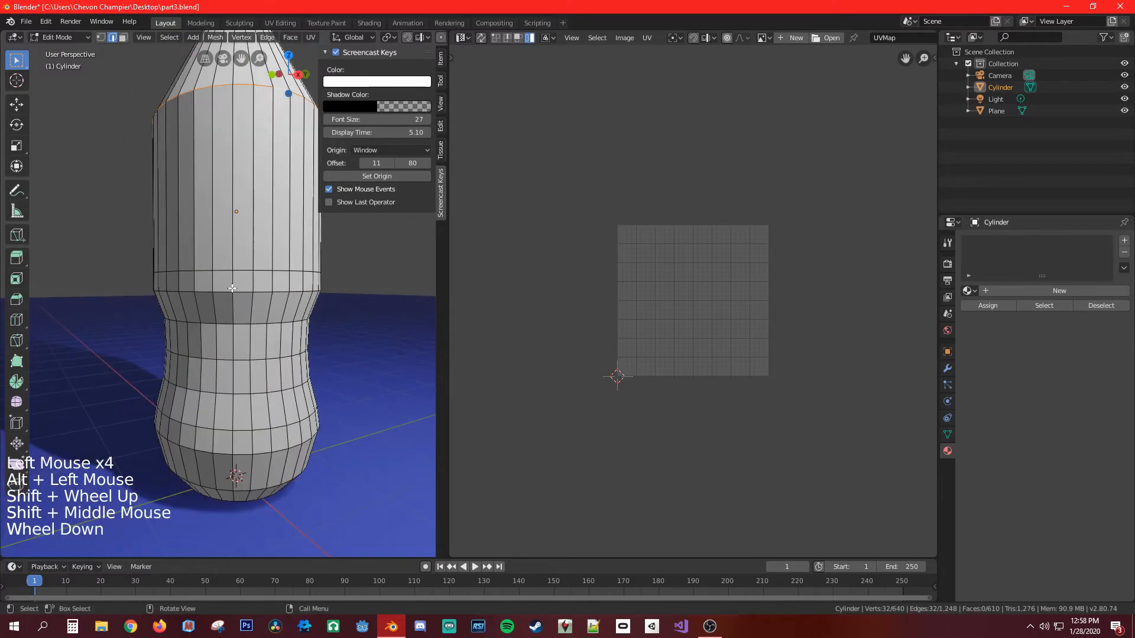
pyautogui.press('alt')
pyautogui.keyDown('alt'); pyautogui.click(247, 271); pyautogui.keyUp('alt')
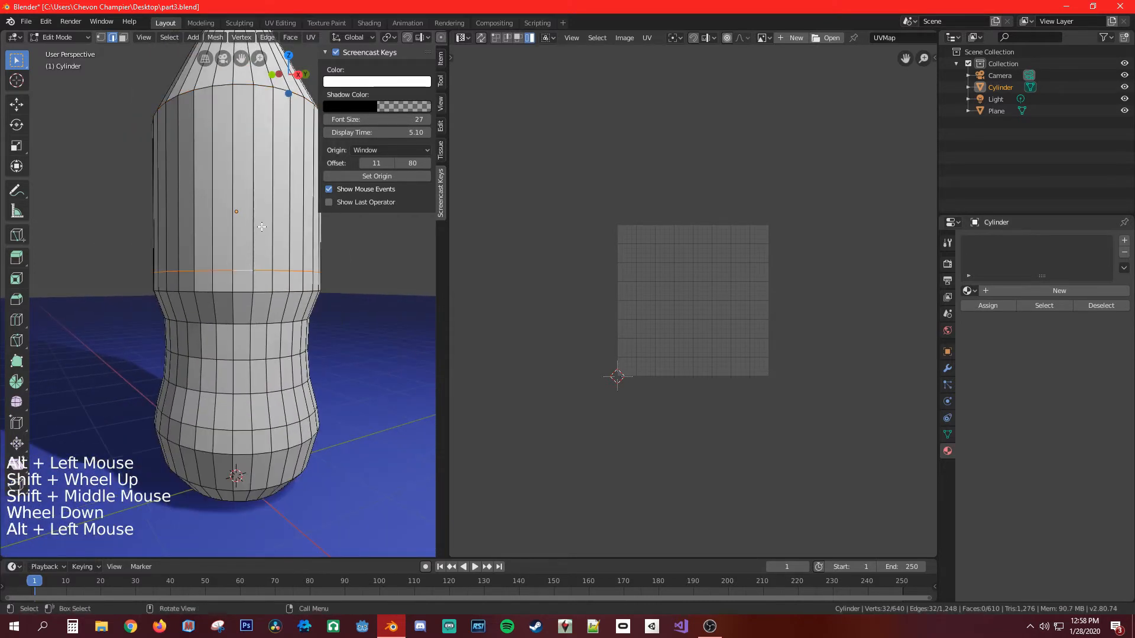
pyautogui.keyDown('alt'); pyautogui.keyDown('shift'); pyautogui.click(246, 87); pyautogui.keyUp('shift'); pyautogui.keyUp('alt')
# Add one vertical edge connecting the two loops to the selection and mark all the selected edges as seams.
pyautogui.moveTo(305, 214); pyautogui.dragTo(233, 250, button='middle')
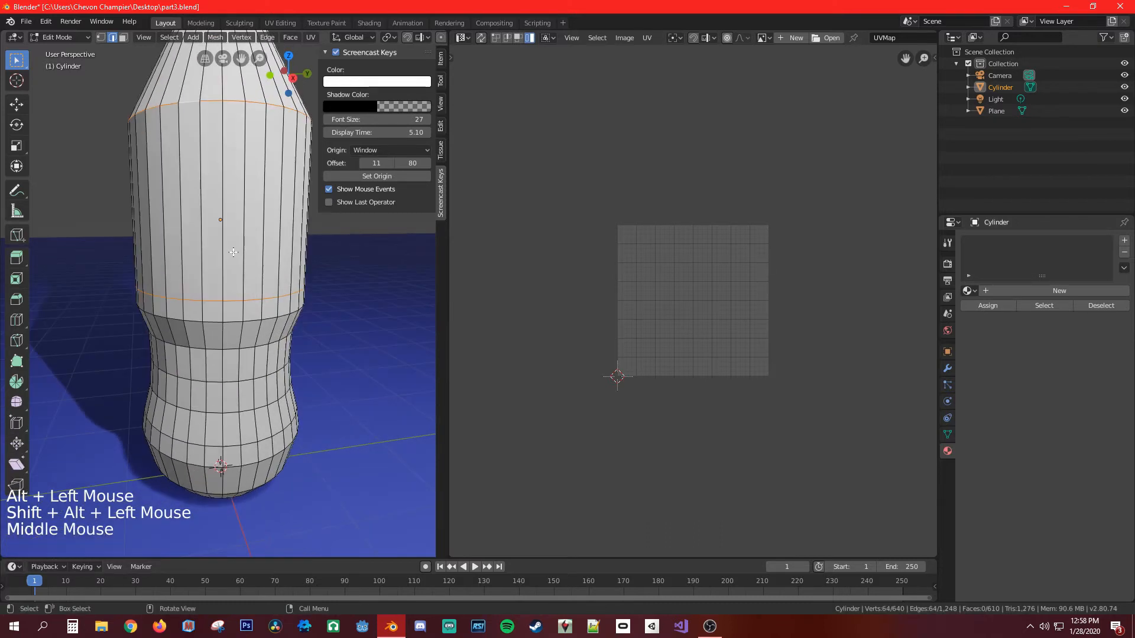
pyautogui.press('shift')
pyautogui.scroll(2, 208, 195)
pyautogui.moveTo(208, 195); pyautogui.dragTo(216, 255, button='middle')
pyautogui.scroll(2, 217, 256)
pyautogui.scroll(-7, 216, 255)
pyautogui.scroll(4, 207, 263)
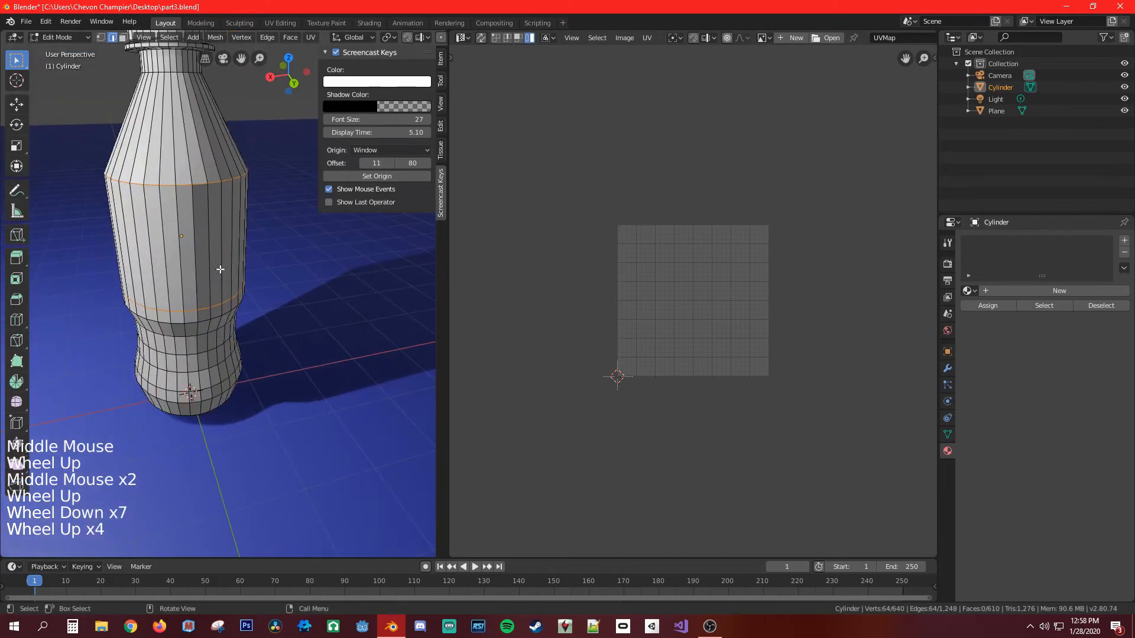
pyautogui.keyDown('shift'); pyautogui.click(199, 272); pyautogui.keyUp('shift')
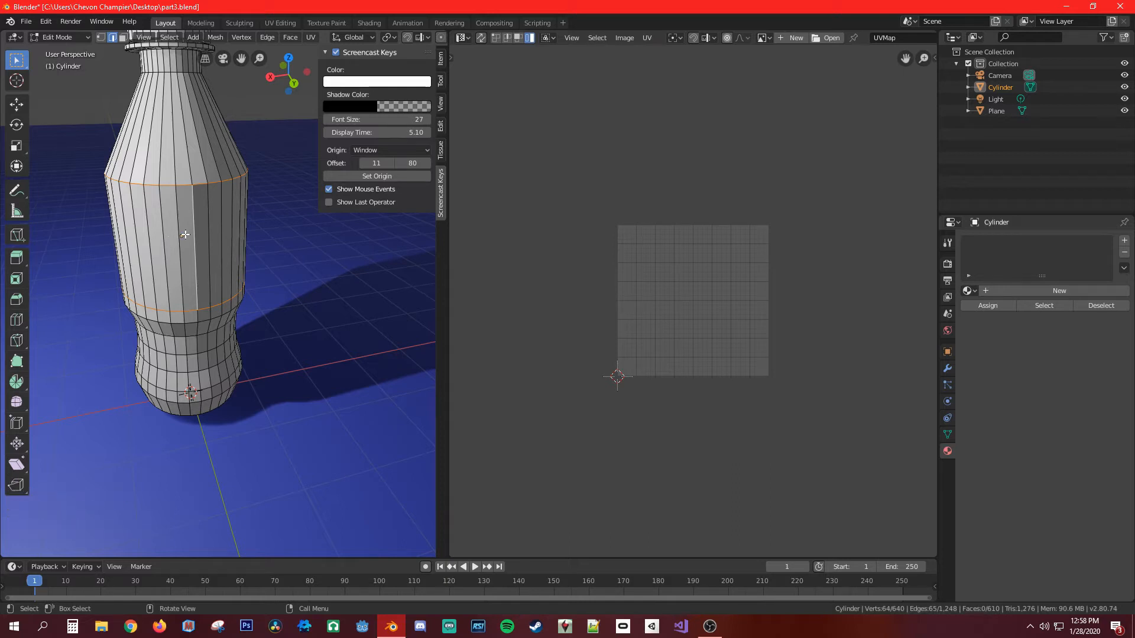
pyautogui.press('u')
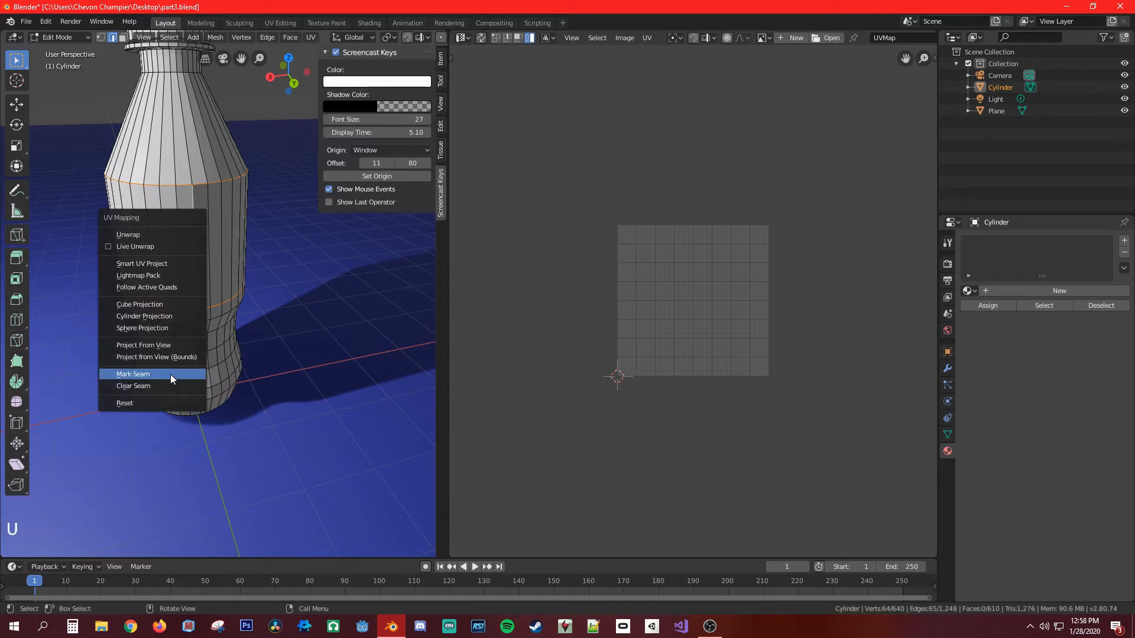
pyautogui.click(170, 374)
# Select the entire bottle mesh so that all of its UVs are displayed.
pyautogui.scroll(1, 178, 278)
pyautogui.moveTo(177, 278); pyautogui.dragTo(260, 331, button='middle')
pyautogui.scroll(-3, 263, 333)
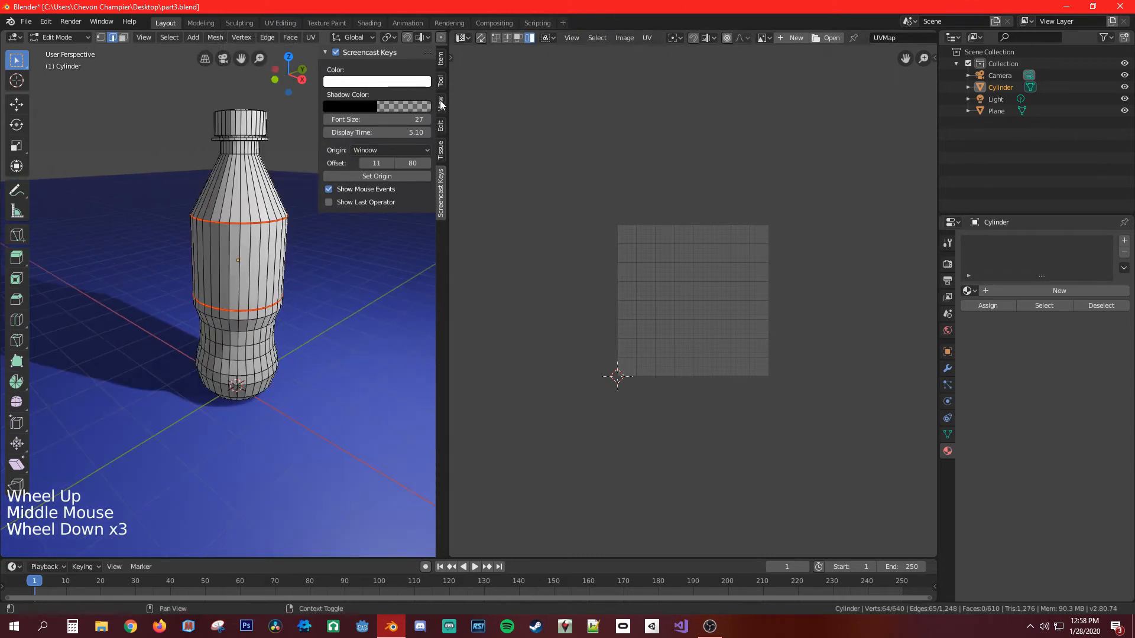
pyautogui.press('a')
pyautogui.press('a')
pyautogui.press('a')
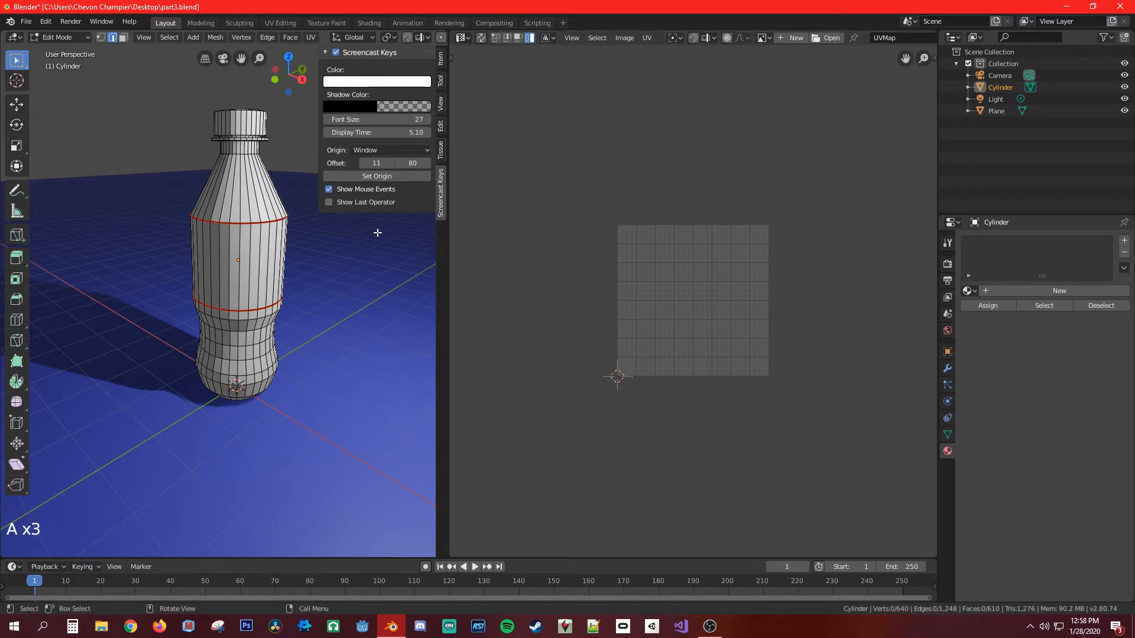
pyautogui.press('a')
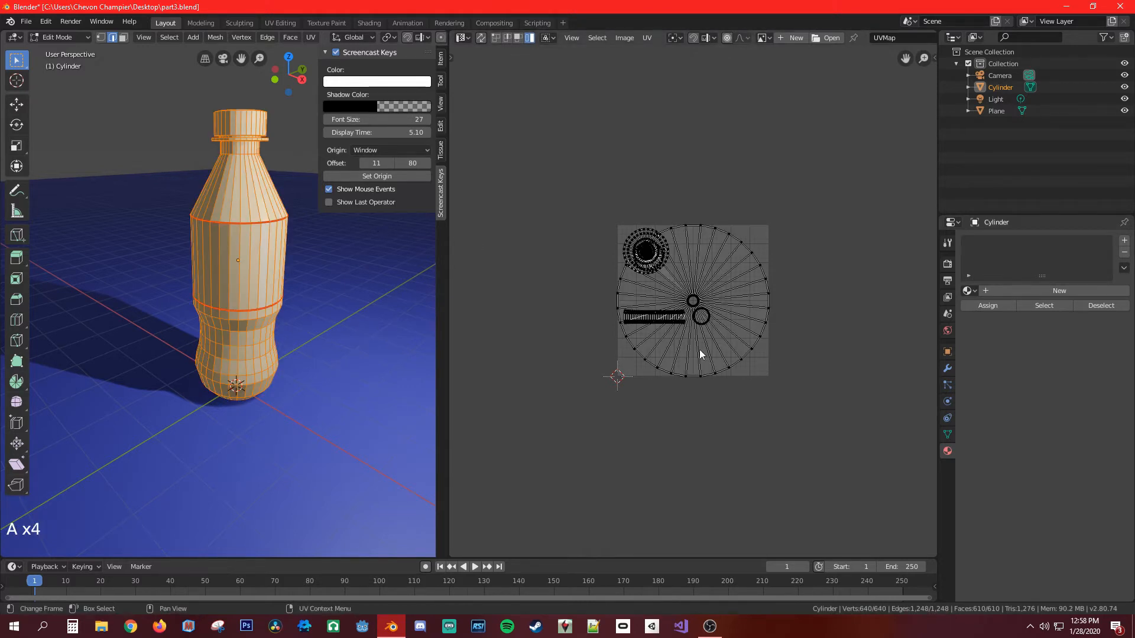
pyautogui.scroll(4, 683, 316)
pyautogui.scroll(-4, 683, 317)
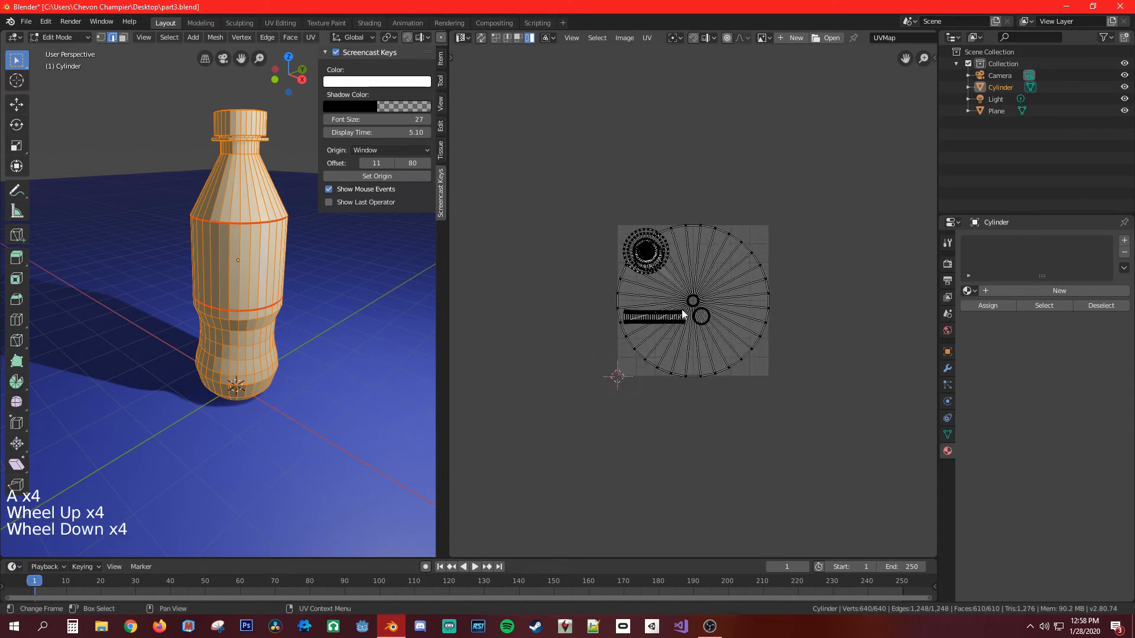
pyautogui.scroll(1, 683, 314)
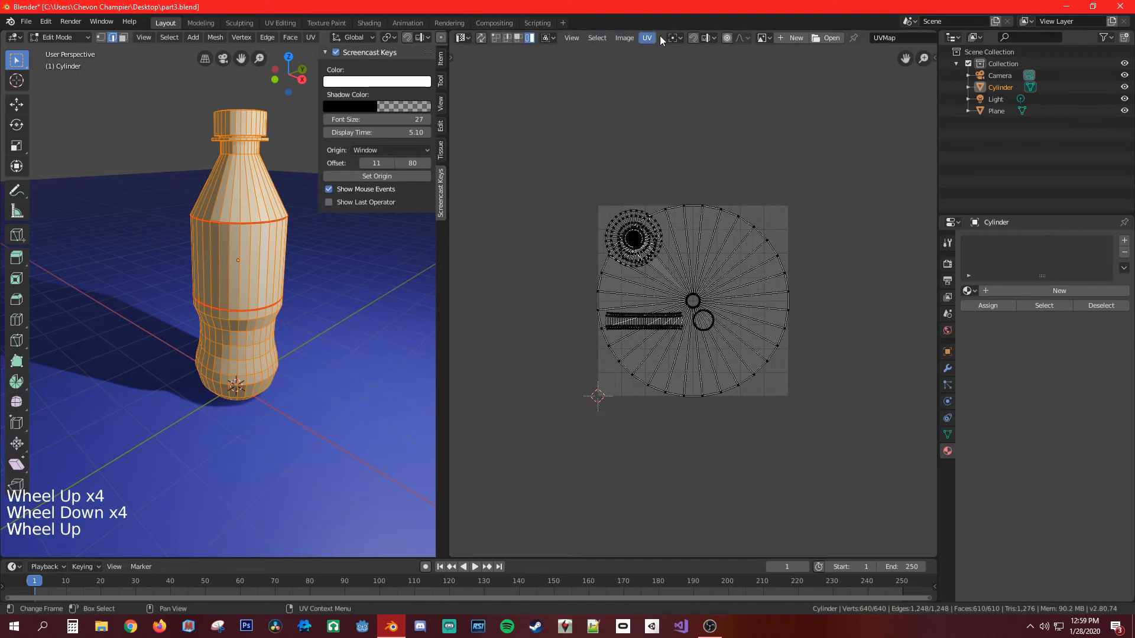
# Open the image label.jpg from the part 3 folder in the UV Editor.
pyautogui.click(624, 37)
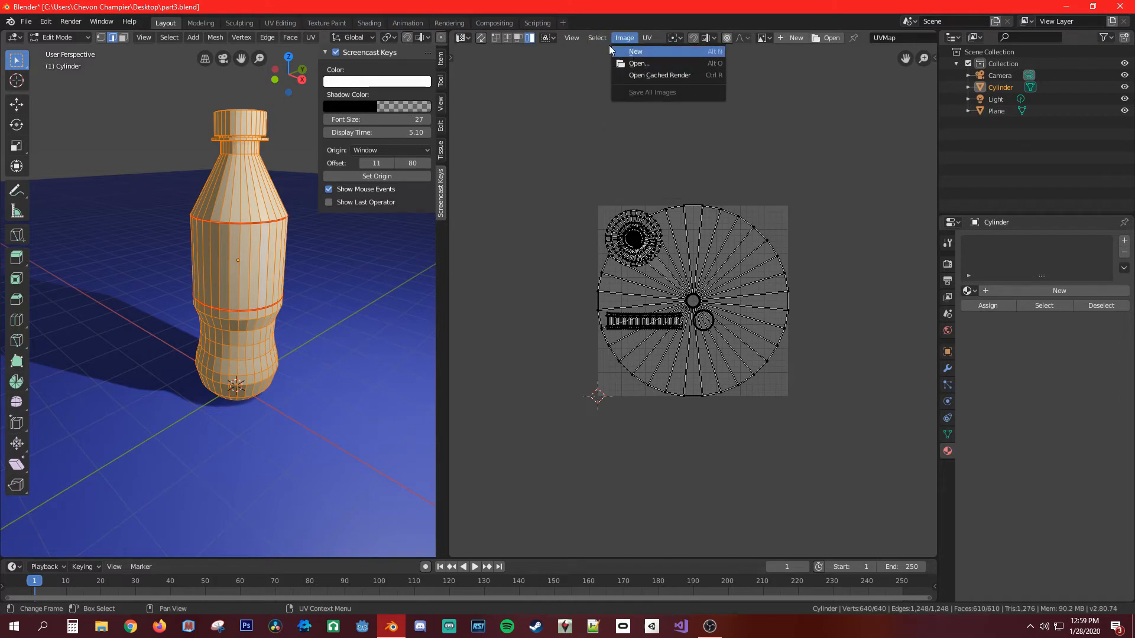
pyautogui.click(639, 64)
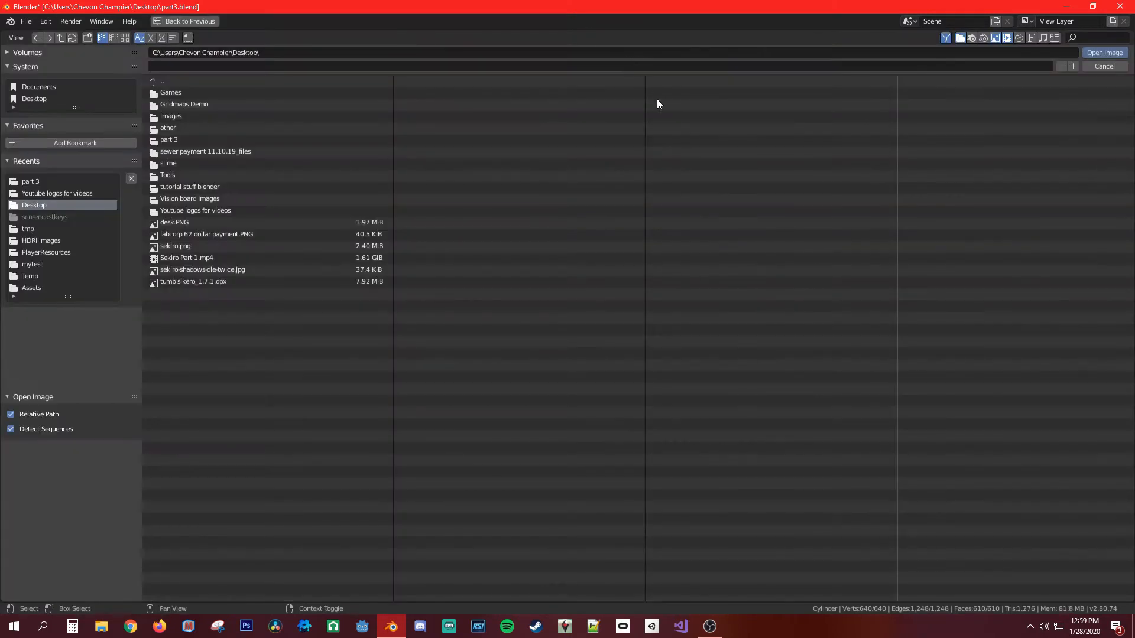
pyautogui.click(35, 181)
pyautogui.click(174, 107)
pyautogui.doubleClick(173, 107)
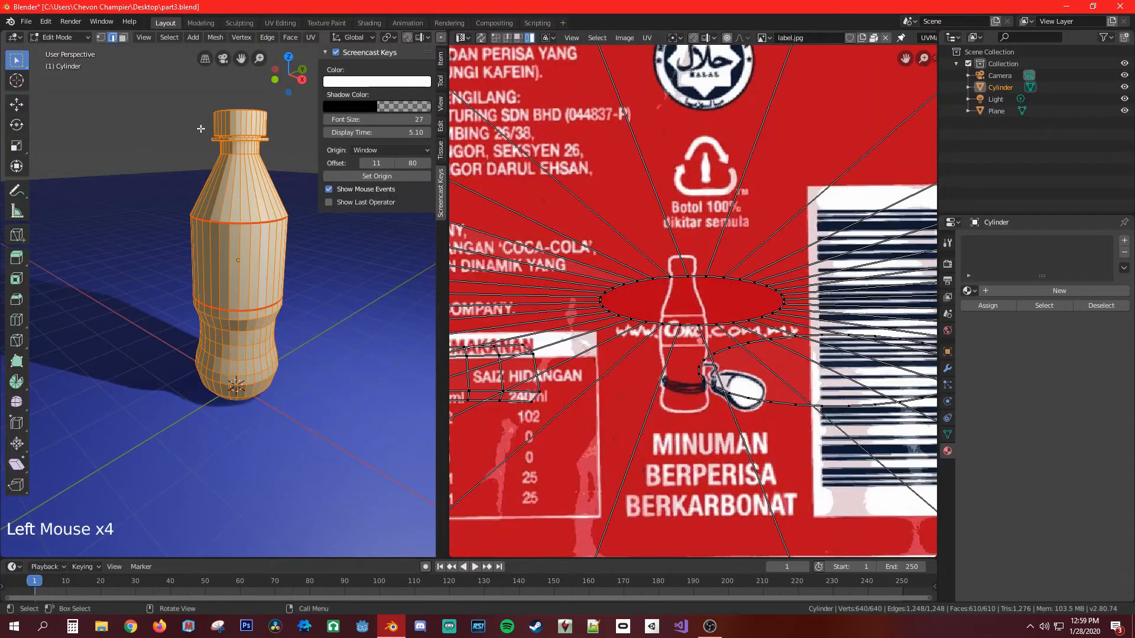
# Unwrap the whole bottle along the marked seams with the standard Unwrap operation.
pyautogui.scroll(-11, 633, 362)
pyautogui.scroll(3, 691, 355)
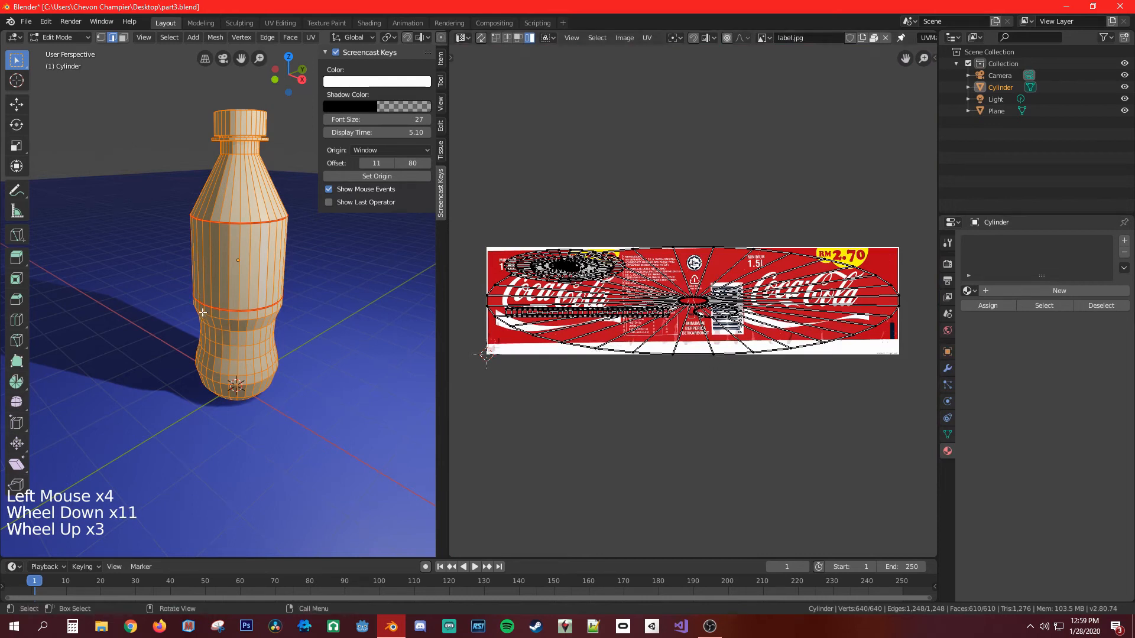
pyautogui.press('u')
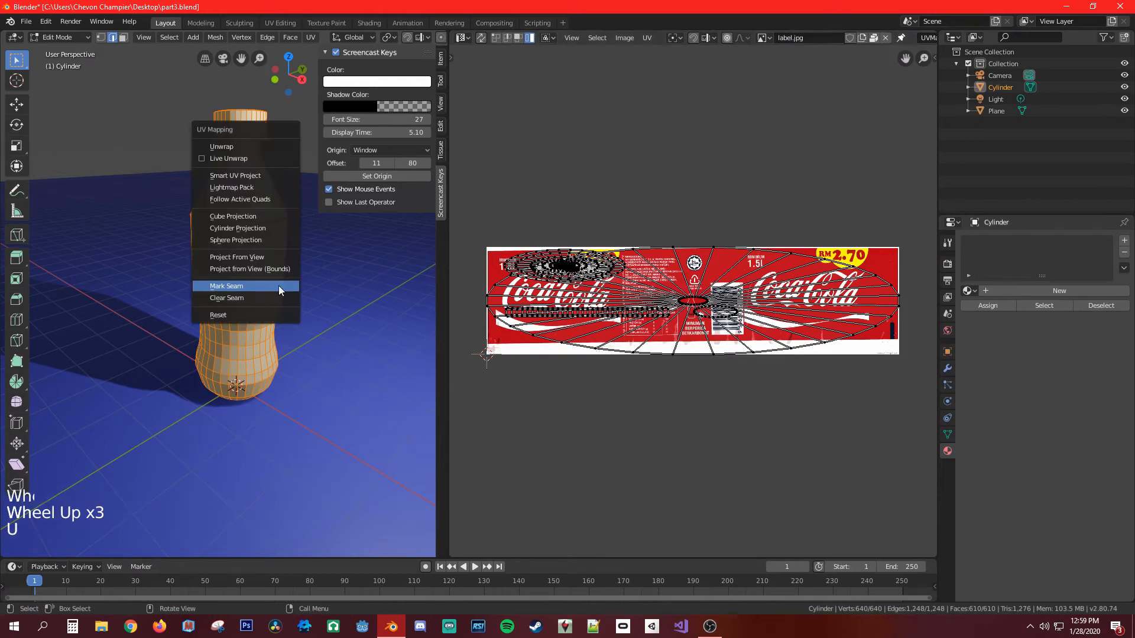
pyautogui.click(242, 143)
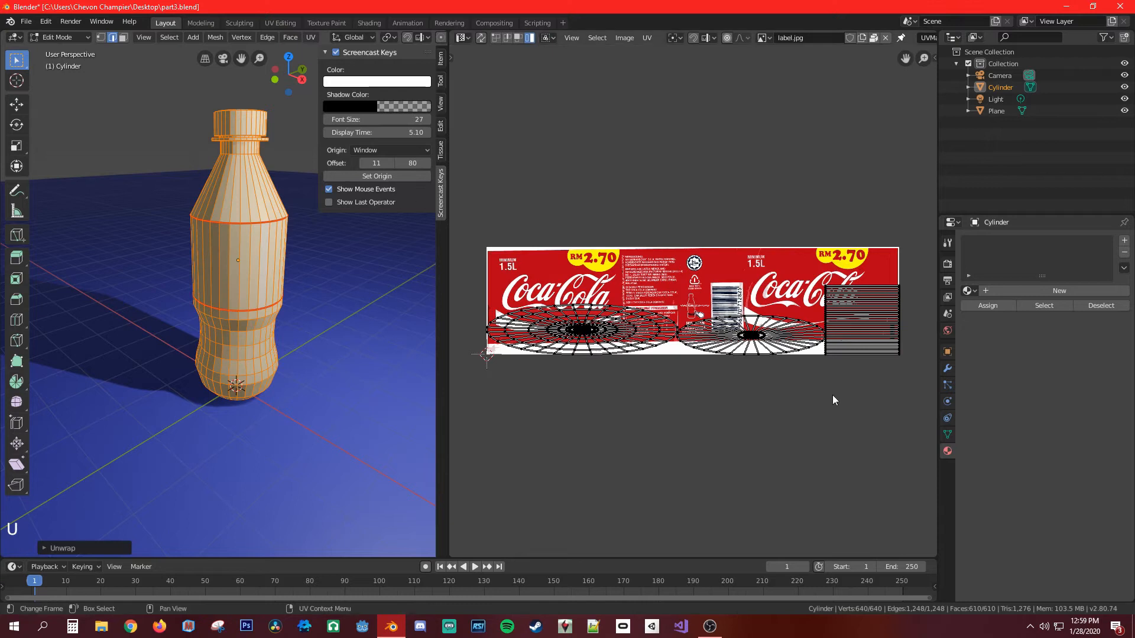
pyautogui.scroll(2, 644, 355)
pyautogui.scroll(-3, 768, 360)
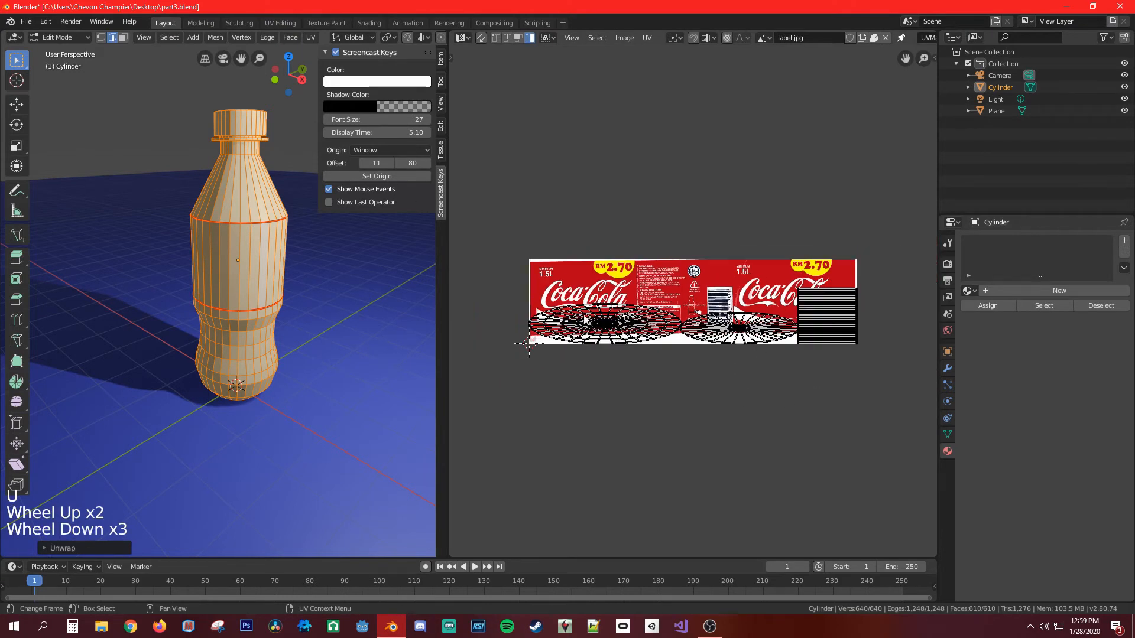
# Examine the two circular UV islands by selecting them alternately.
pyautogui.click(614, 324)
pyautogui.click(741, 338)
pyautogui.click(615, 325)
pyautogui.click(731, 329)
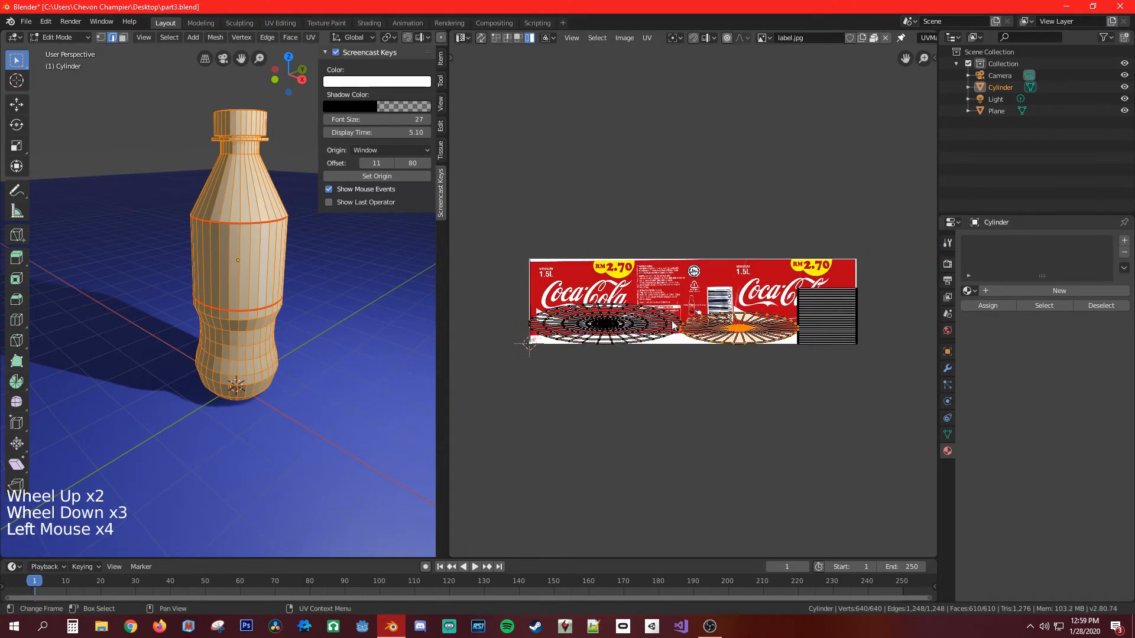
pyautogui.click(614, 325)
pyautogui.click(714, 331)
pyautogui.click(599, 326)
pyautogui.click(728, 329)
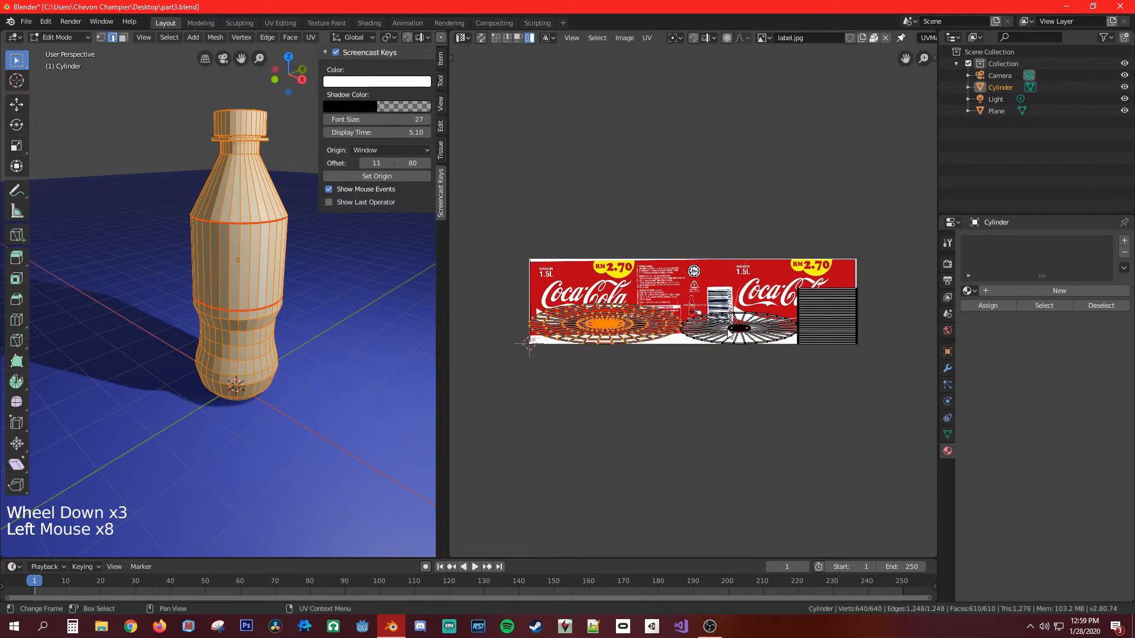
# Switch to face selection and select the full loop of tall faces around the label section.
pyautogui.click(231, 271)
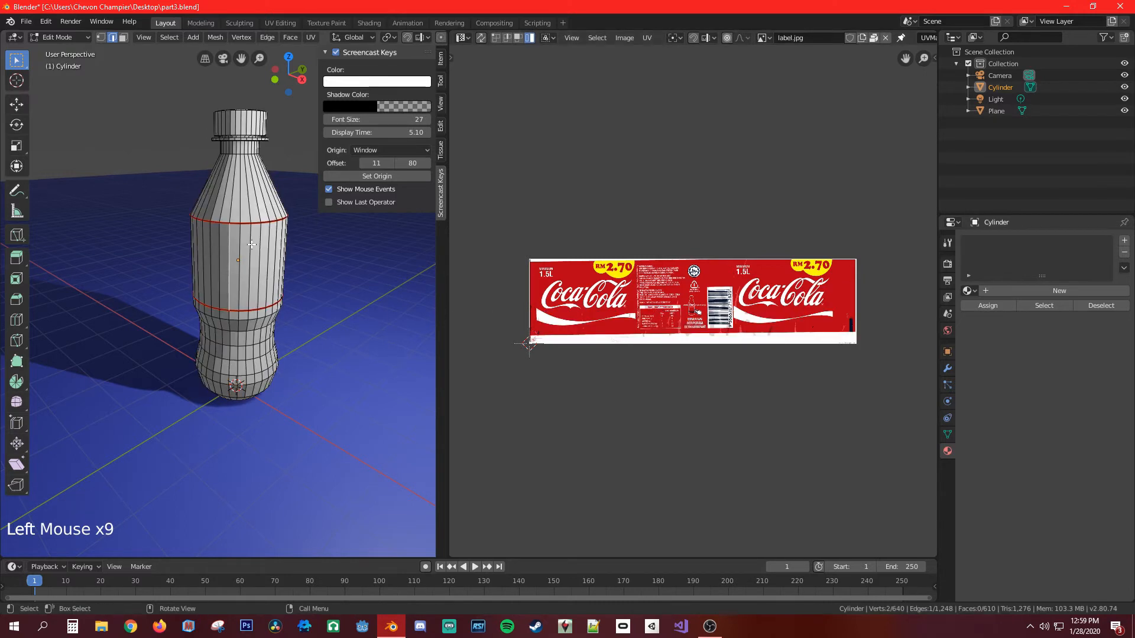
pyautogui.press('3')
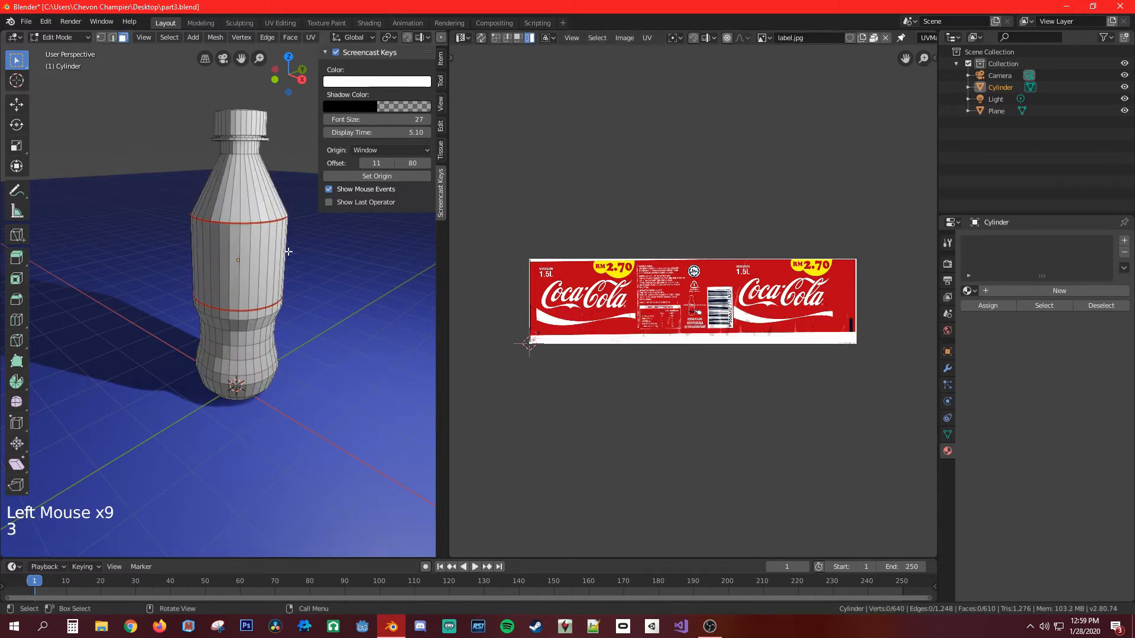
pyautogui.click(258, 255)
pyautogui.keyDown('alt'); pyautogui.click(243, 267); pyautogui.keyUp('alt')
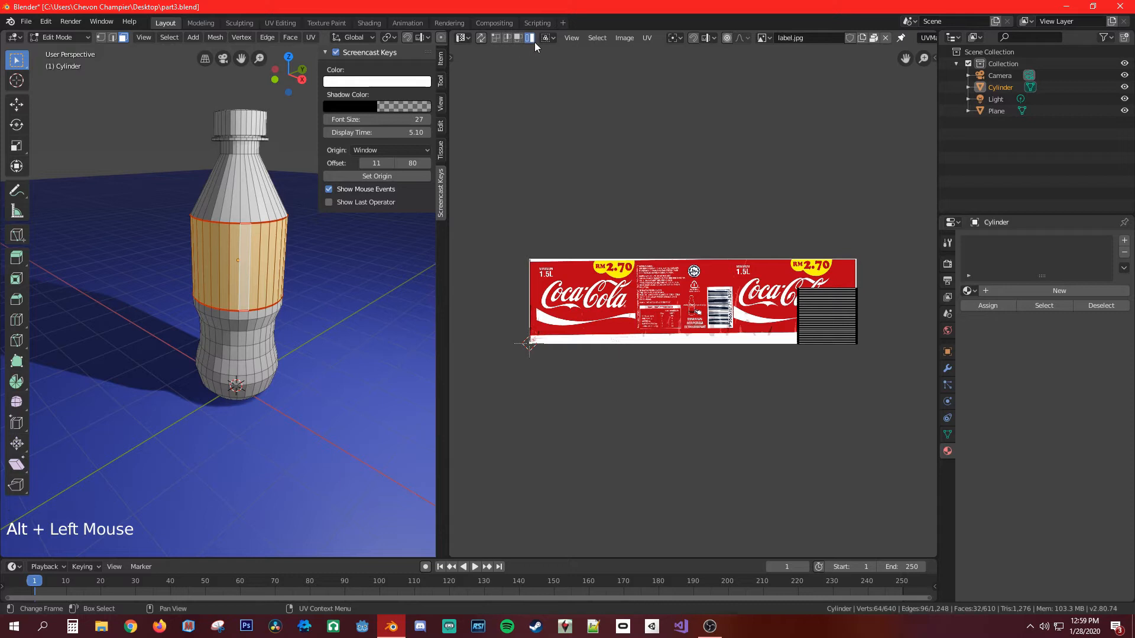
# Move the label's UV island to the middle of the label image and rotate it by -90 degrees.
pyautogui.click(838, 322)
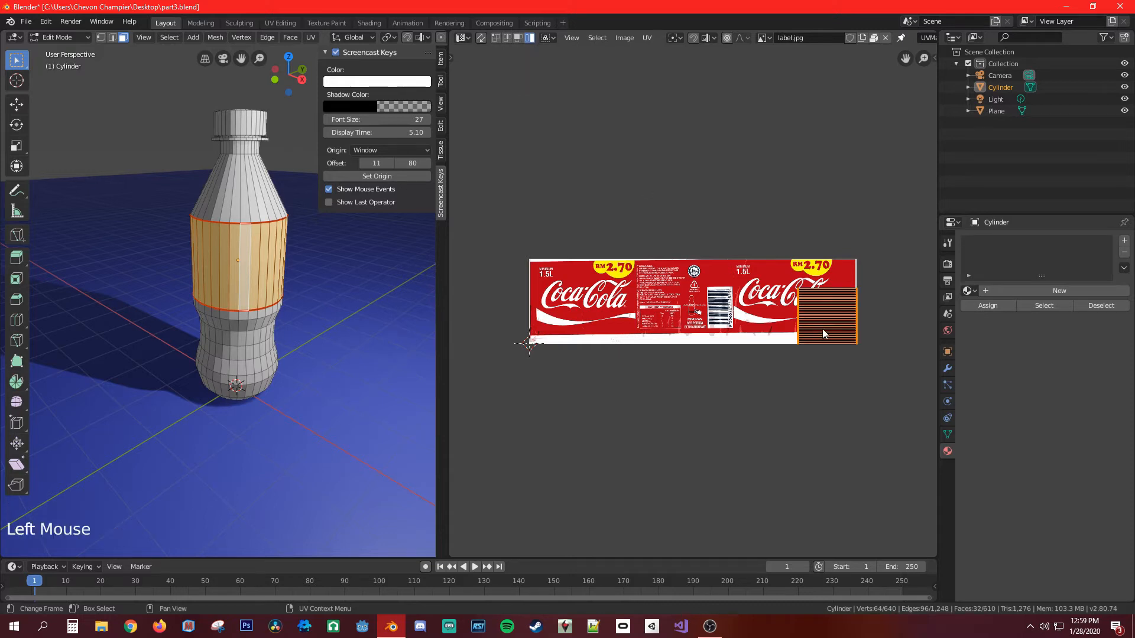
pyautogui.press('g')
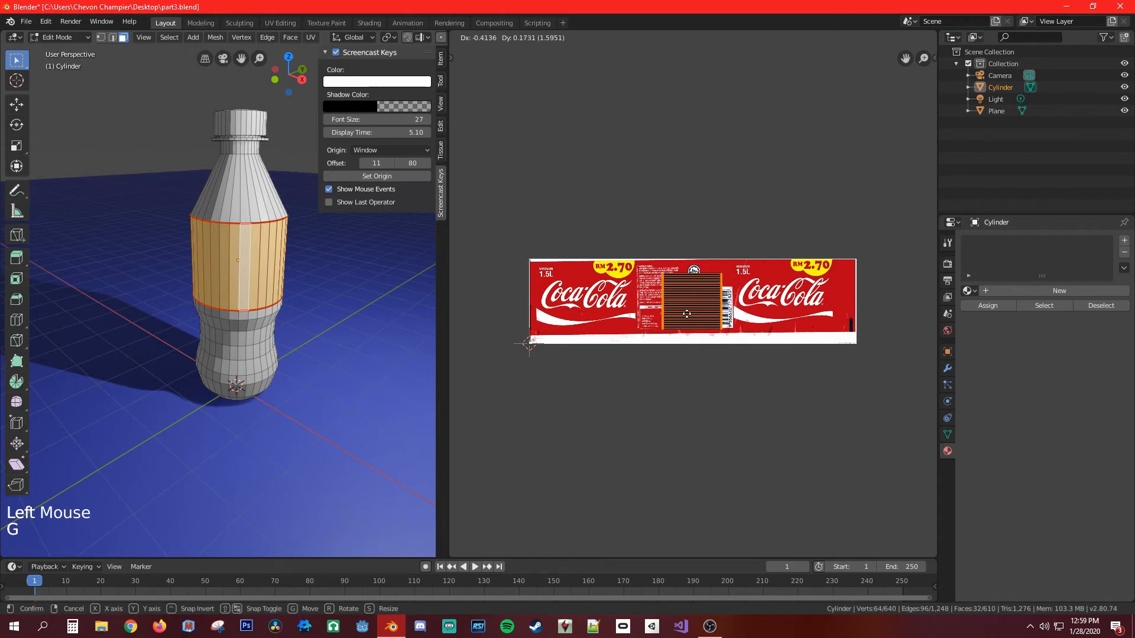
pyautogui.click(686, 313)
pyautogui.press('r')
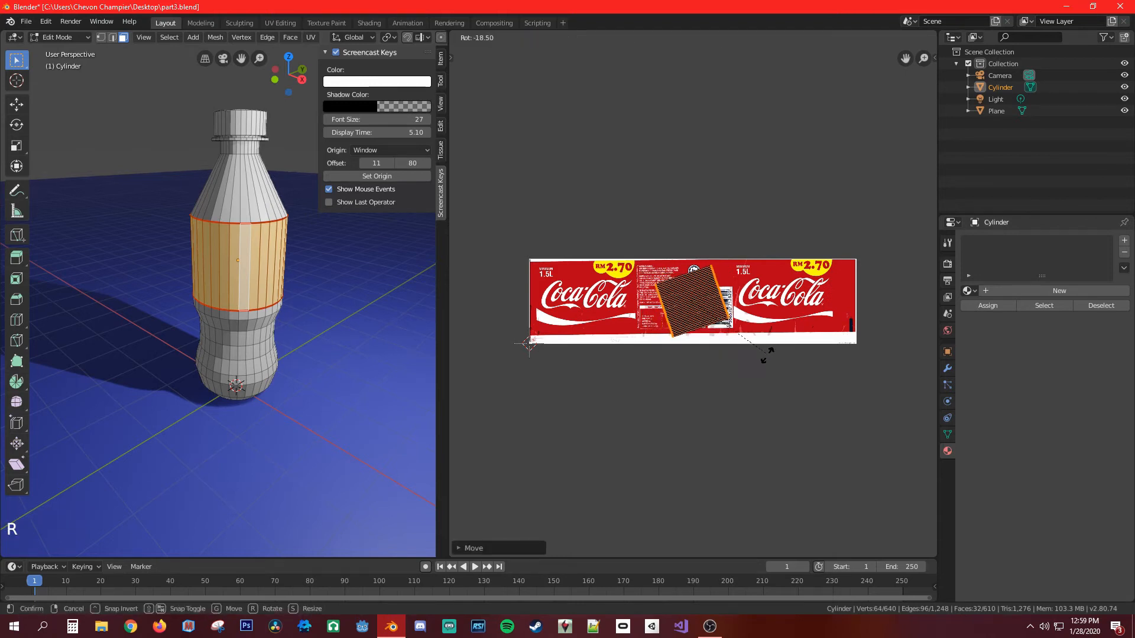
pyautogui.write('-90')
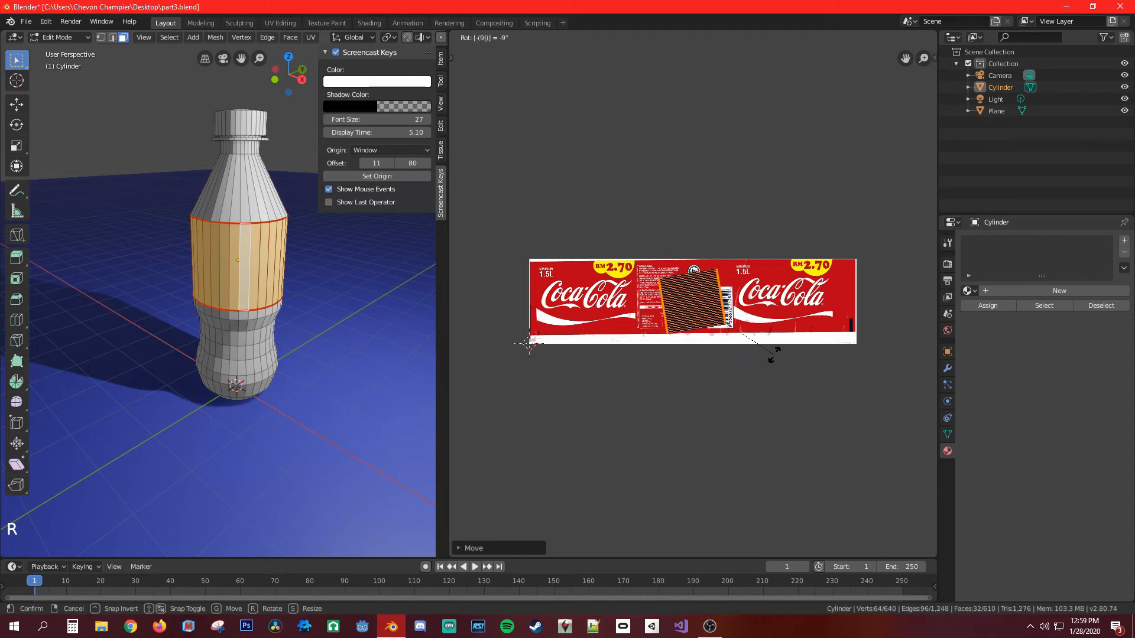
pyautogui.press('Return')
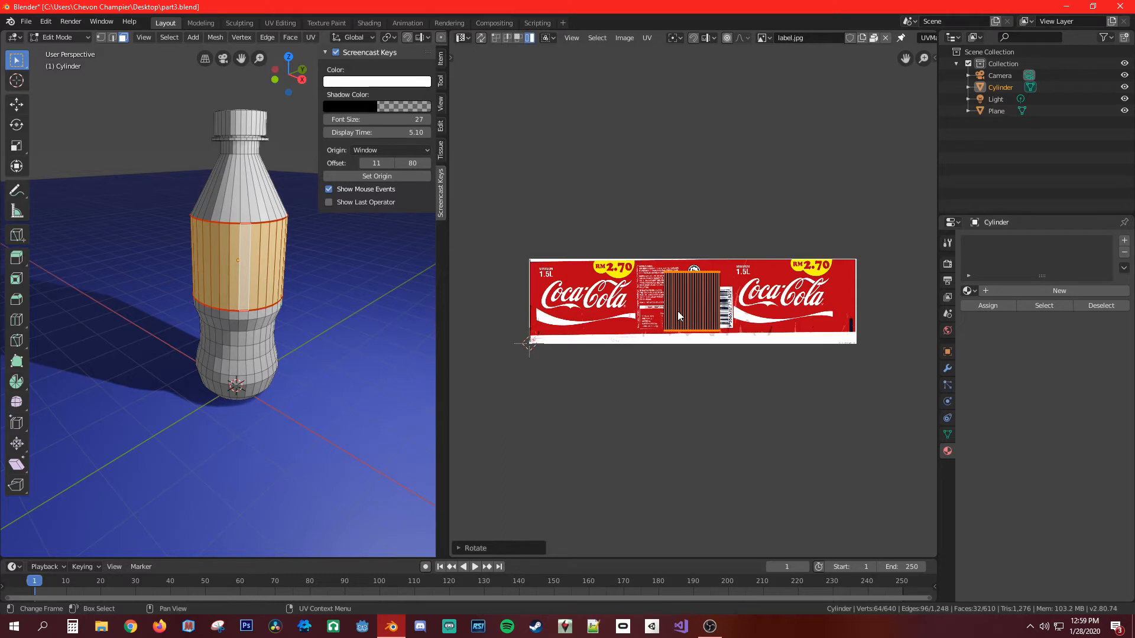
# Scale the label's UV island along X by about 5.918 to span the width of the label image.
pyautogui.press('s')
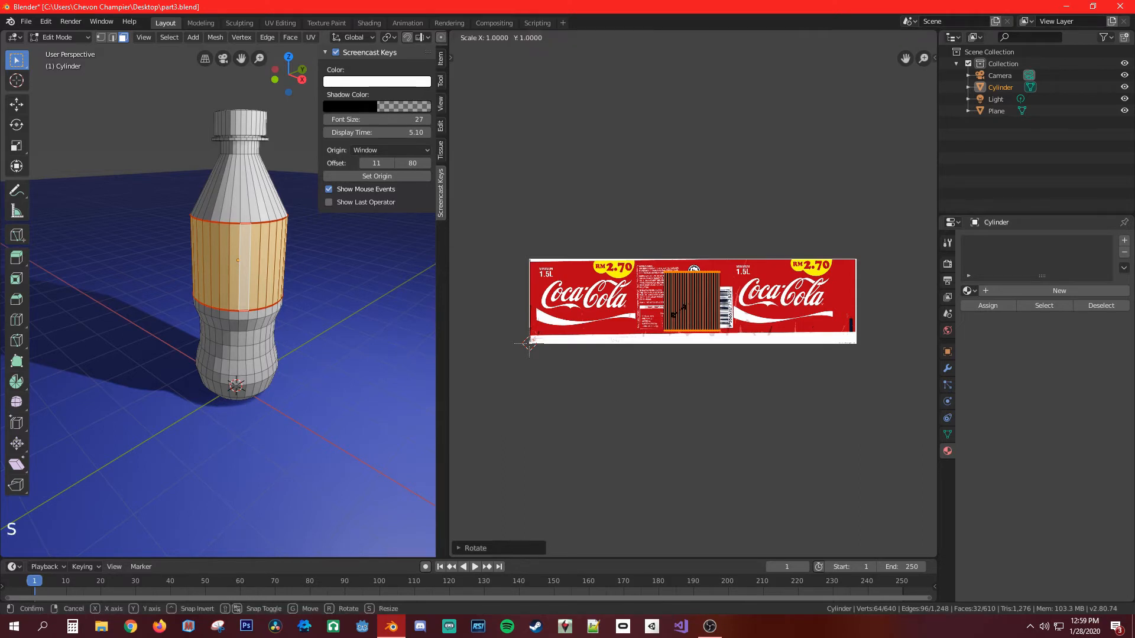
pyautogui.press('x')
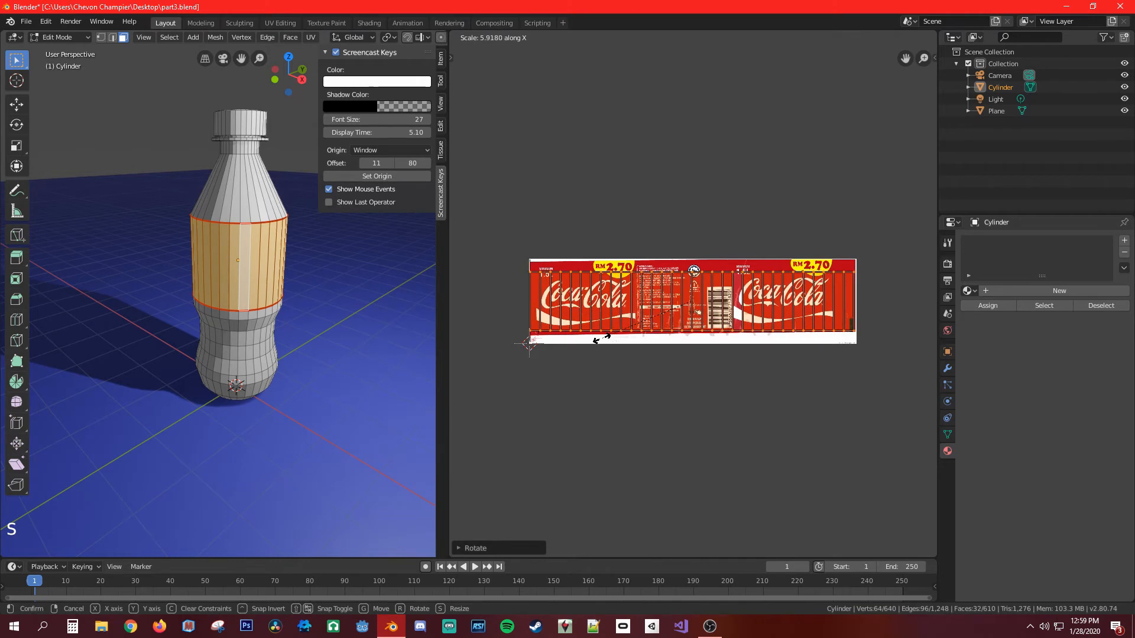
pyautogui.click(600, 339)
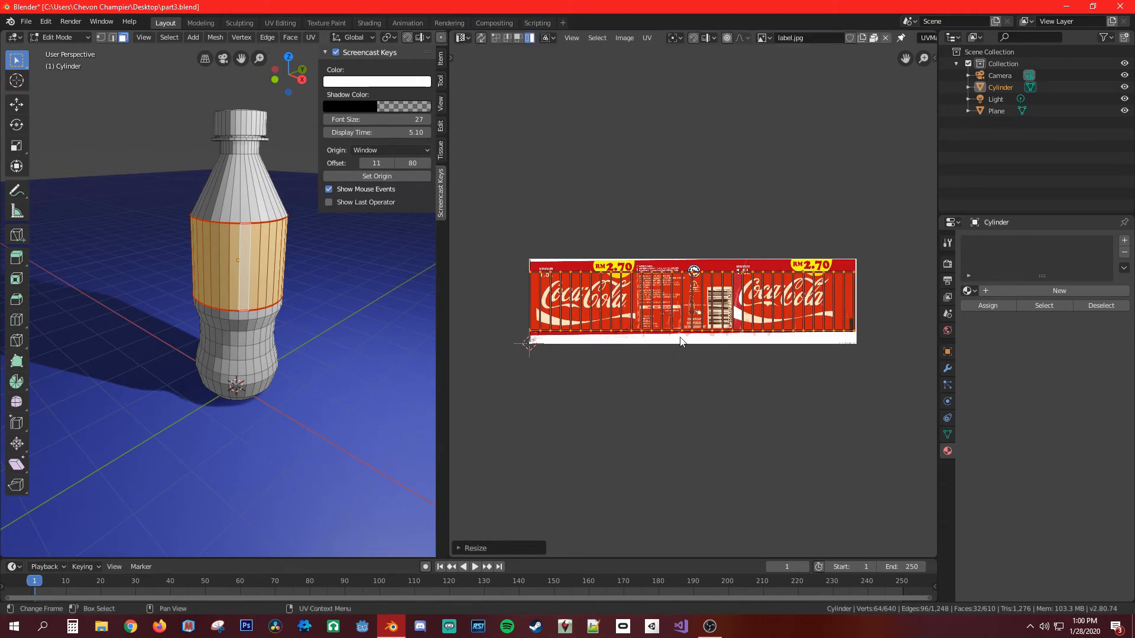
# Scale the label's UV island along Y to span the full height of the label image.
pyautogui.press('s')
pyautogui.press('y')
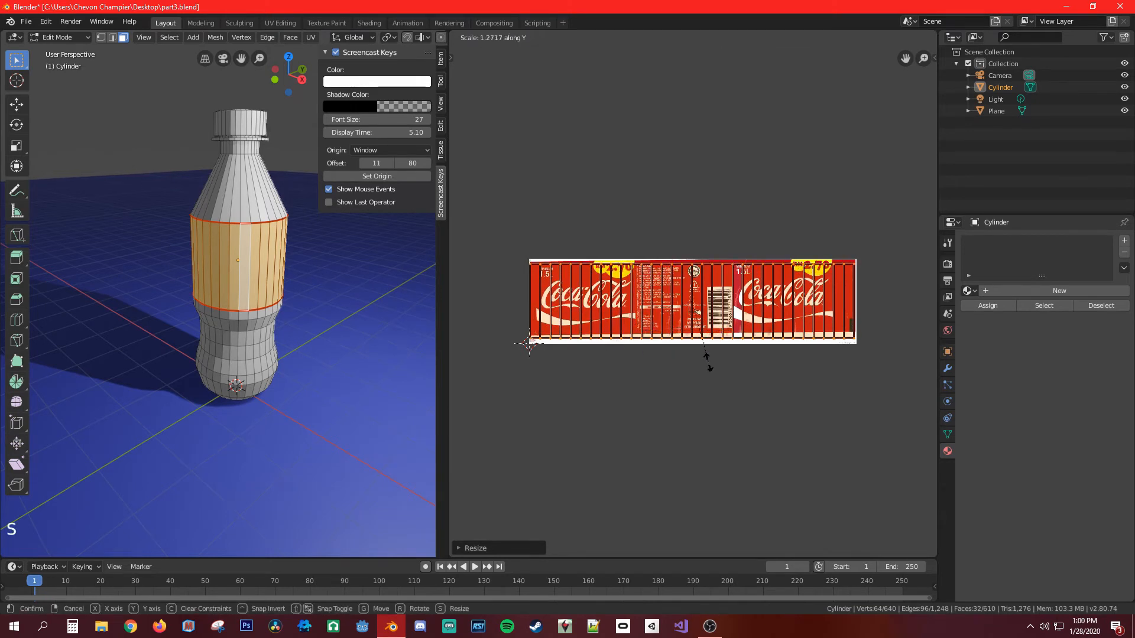
pyautogui.click(708, 372)
# Switch the viewport to solid shading and back to rendered shading with the whole bottle in view.
pyautogui.scroll(3, 316, 326)
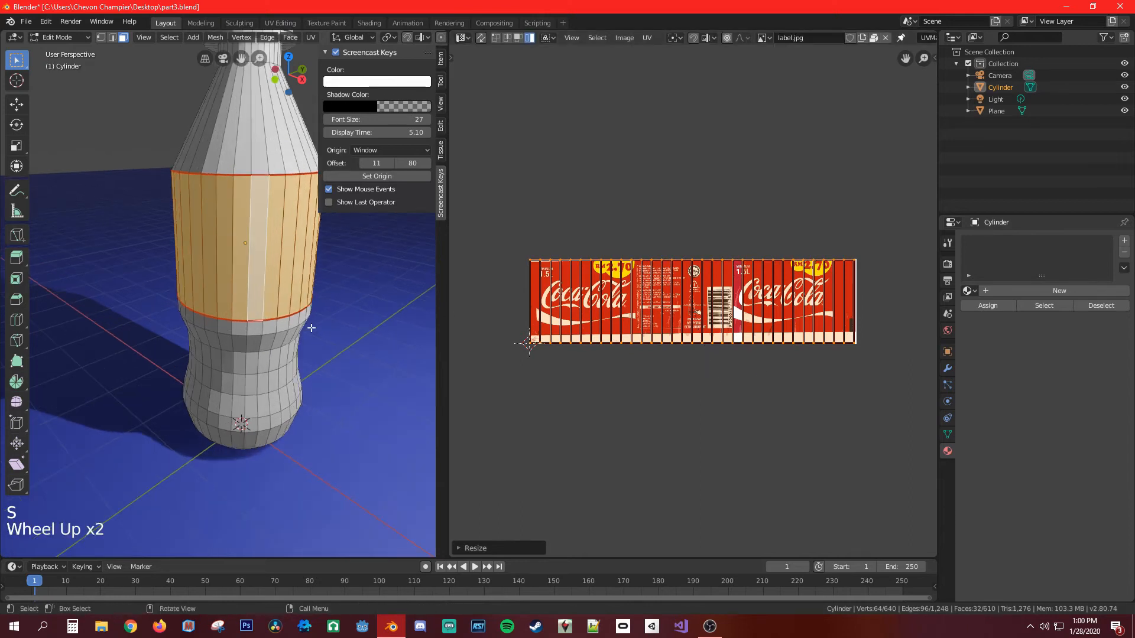
pyautogui.scroll(-4, 316, 326)
pyautogui.middleClick(324, 326)
pyautogui.moveTo(323, 327); pyautogui.dragTo(314, 328, button='middle')
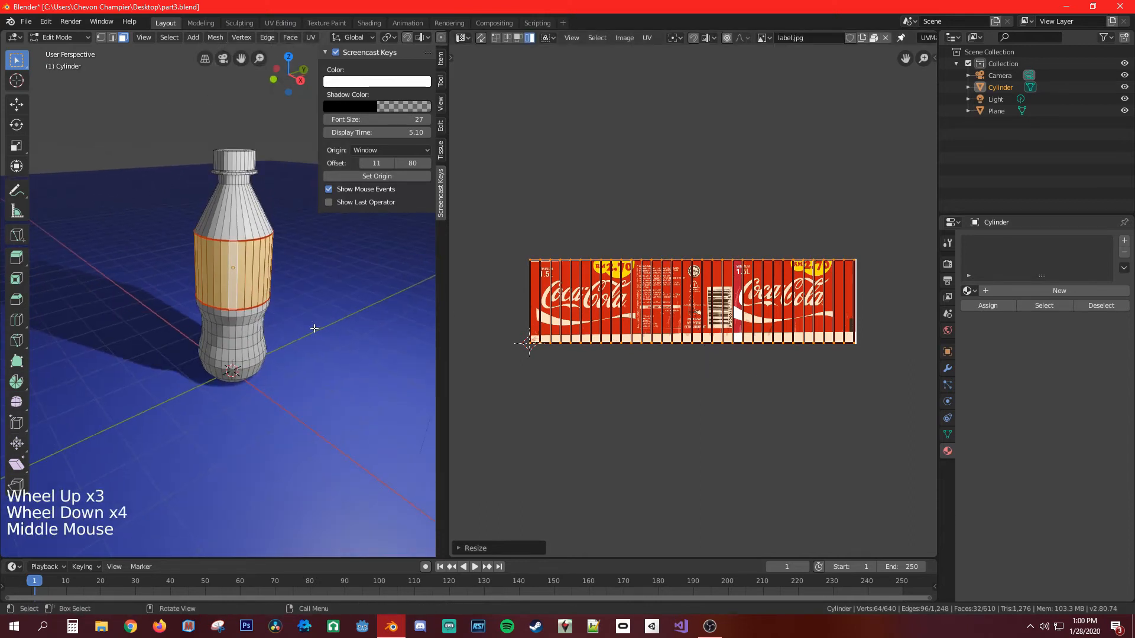
pyautogui.press('z')
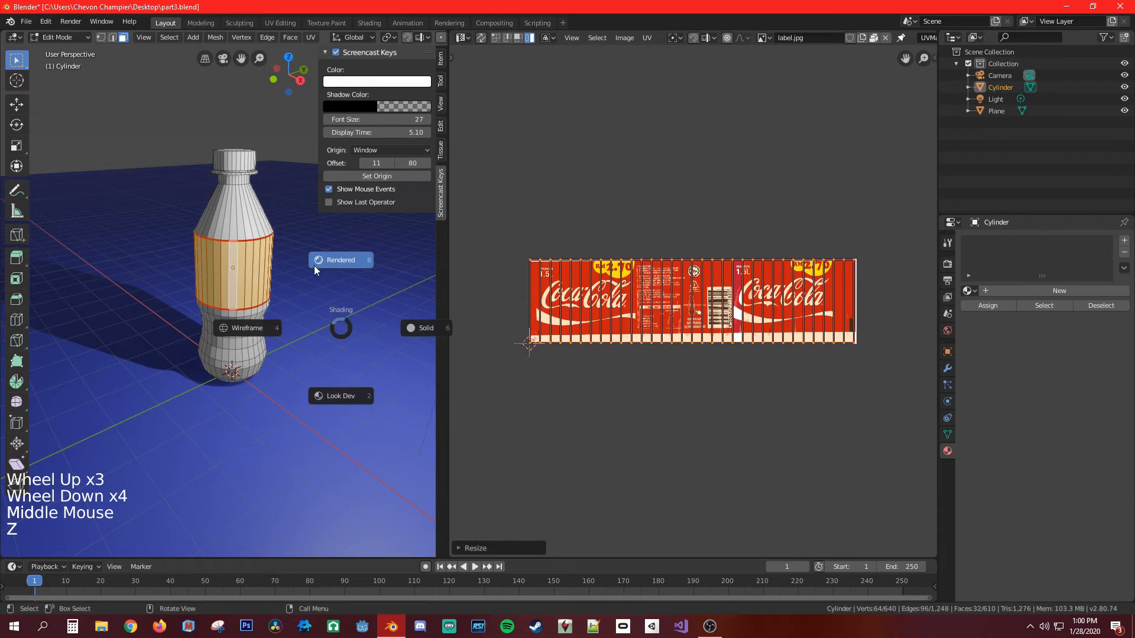
pyautogui.click(349, 331)
pyautogui.press('z')
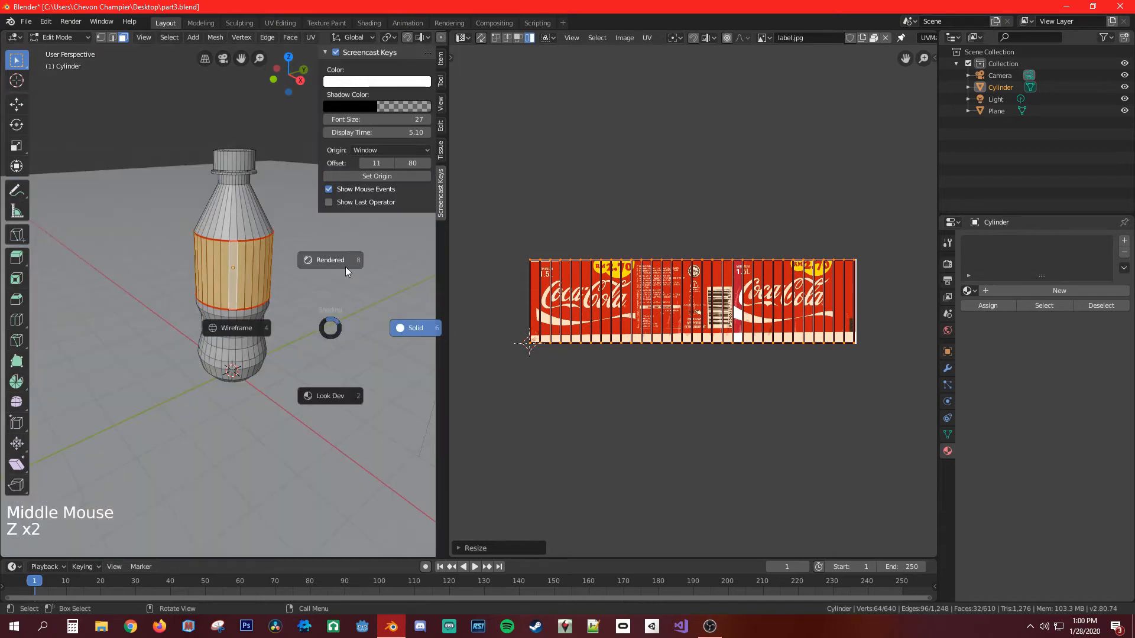
pyautogui.click(345, 263)
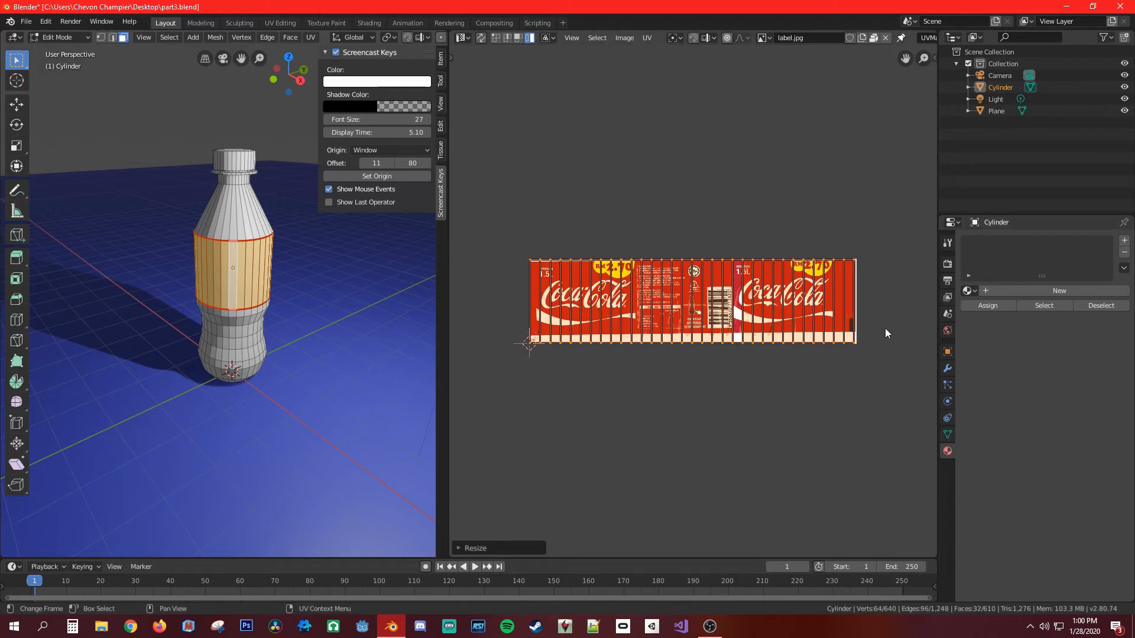
# Create a new material on the bottle and name it "label".
pyautogui.click(948, 452)
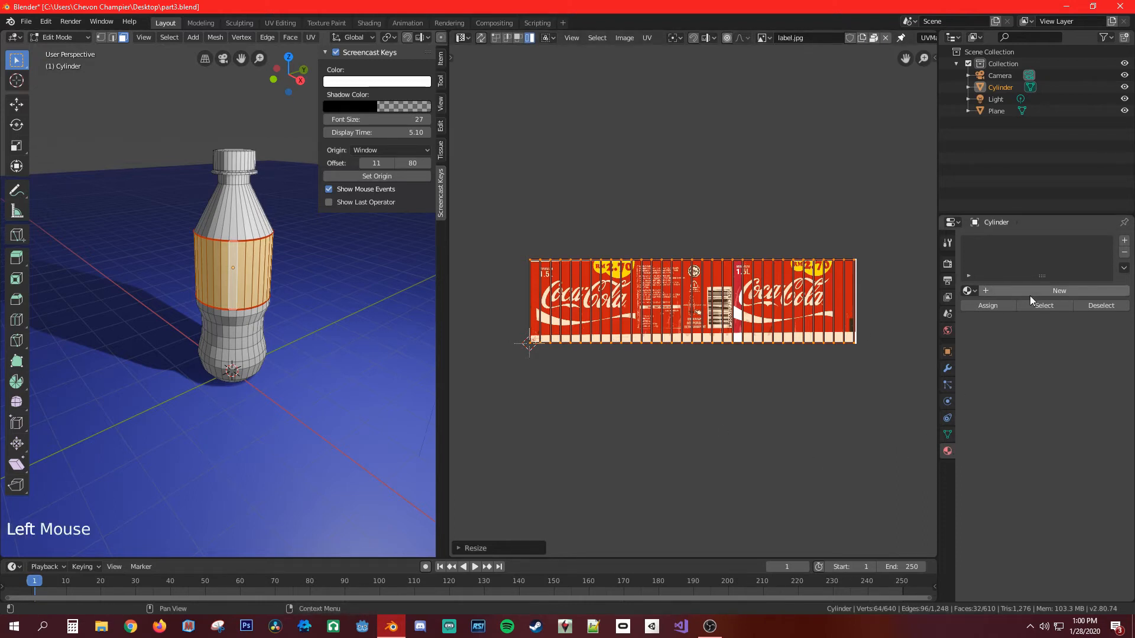
pyautogui.click(1031, 291)
pyautogui.click(1001, 246)
pyautogui.doubleClick(1001, 245)
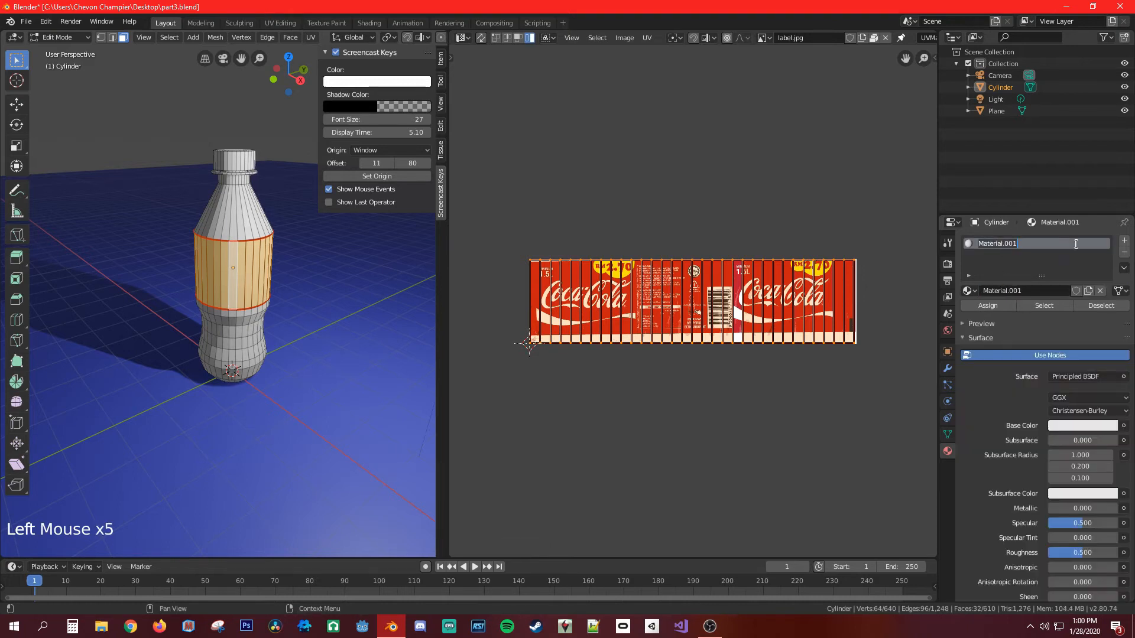
pyautogui.write('label')
pyautogui.press('Return')
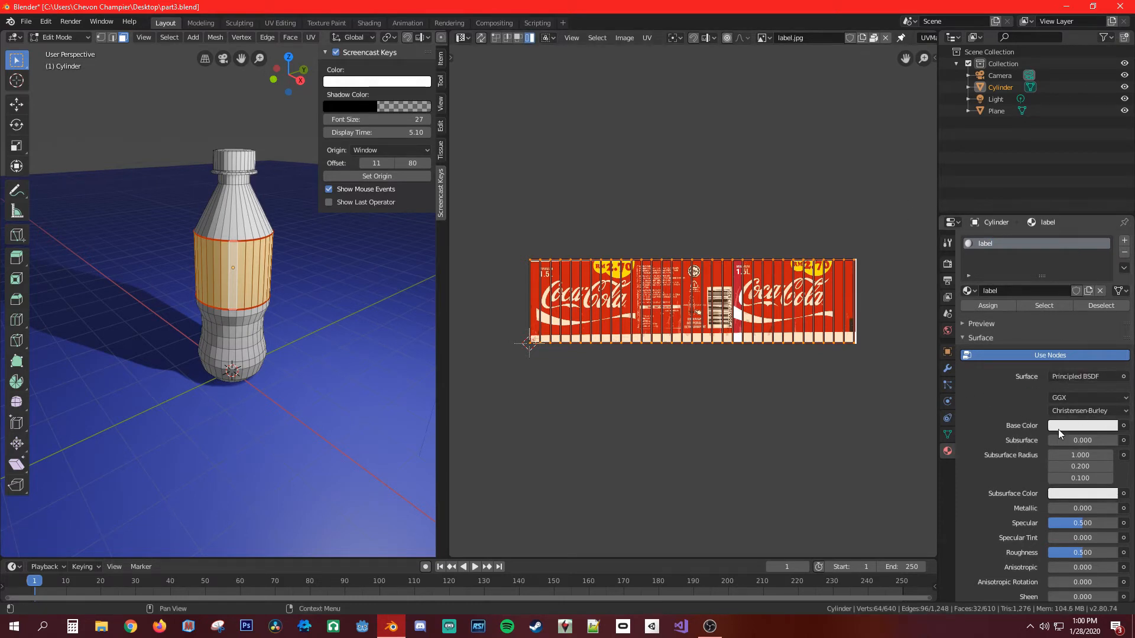
# Give the label material's base color an image texture using the existing label.jpg image.
pyautogui.click(1123, 426)
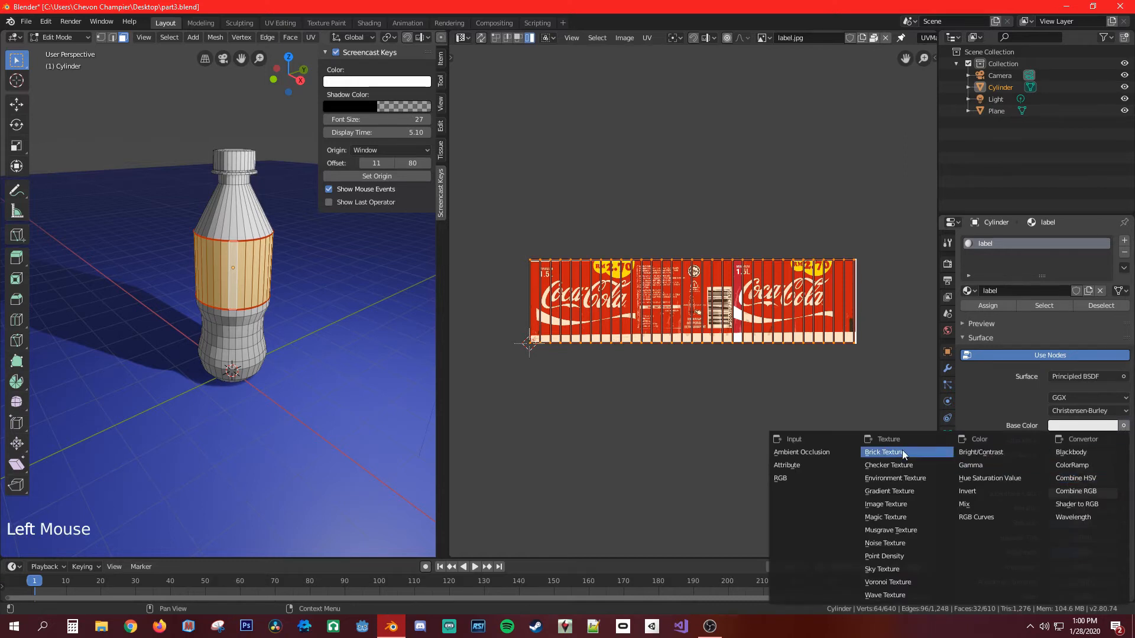
pyautogui.click(894, 503)
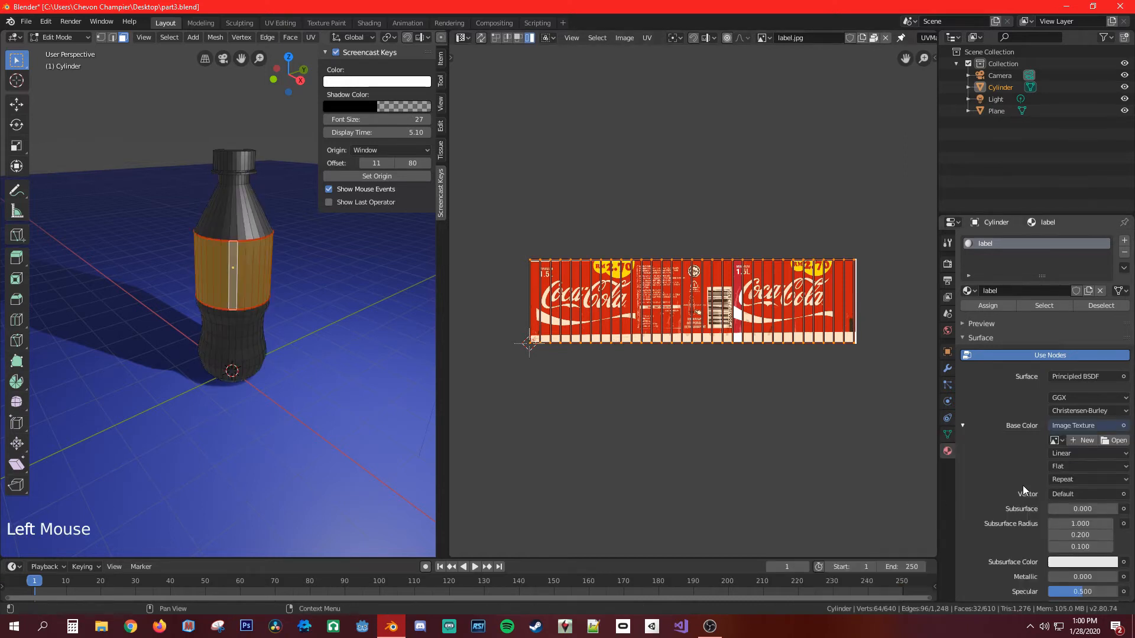
pyautogui.click(1056, 440)
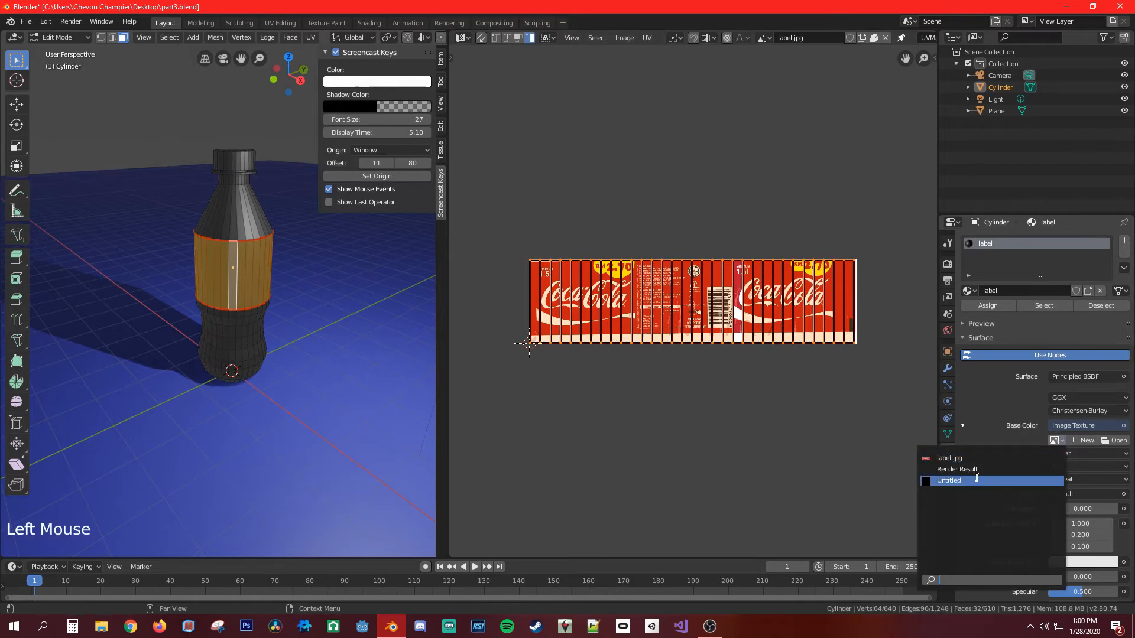
pyautogui.click(963, 459)
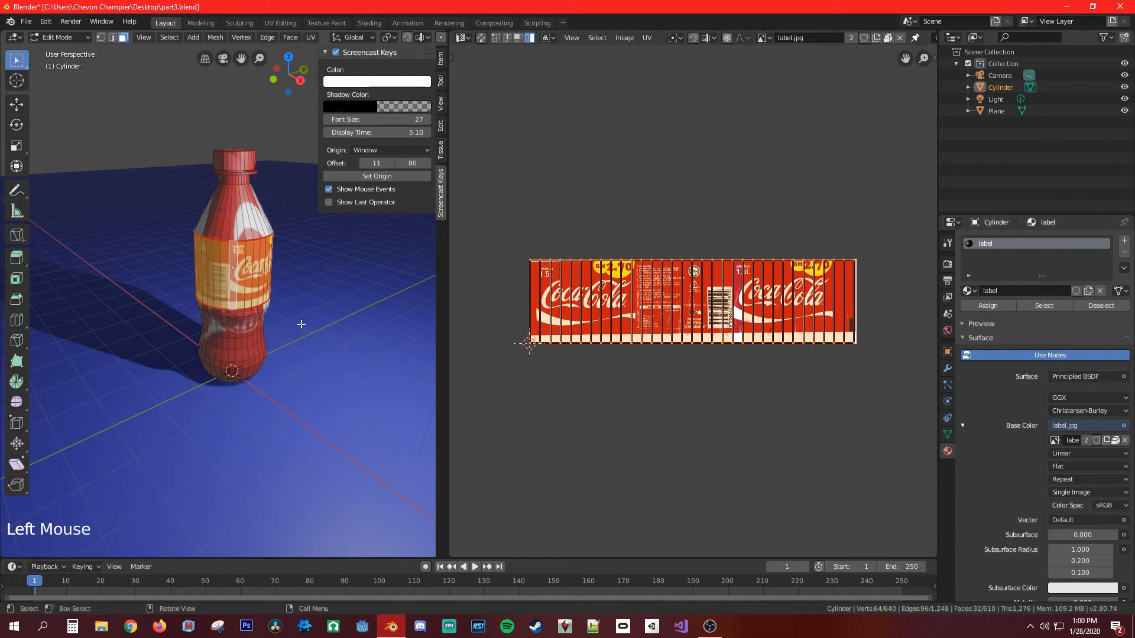
# Examine how the label texture wraps around the bottle's label section, shoulder, neck and cap.
pyautogui.scroll(5, 281, 315)
pyautogui.moveTo(281, 315); pyautogui.dragTo(191, 146, button='middle')
pyautogui.scroll(-1, 228, 296)
pyautogui.scroll(1, 224, 299)
pyautogui.scroll(-4, 219, 301)
pyautogui.scroll(1, 213, 302)
pyautogui.scroll(-6, 272, 173)
pyautogui.scroll(6, 271, 173)
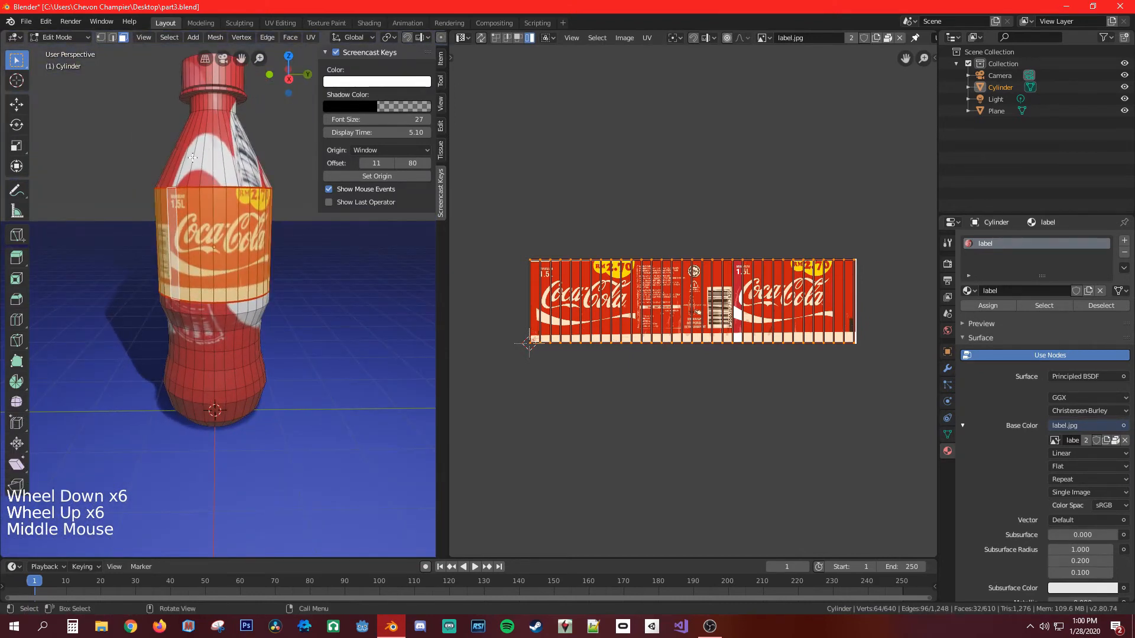
pyautogui.scroll(1, 192, 157)
pyautogui.moveTo(192, 156); pyautogui.dragTo(249, 195, button='middle')
pyautogui.keyDown('shift'); pyautogui.moveTo(248, 195); pyautogui.dragTo(269, 211, button='middle'); pyautogui.keyUp('shift')
pyautogui.keyDown('shift'); pyautogui.scroll(-1, 269, 211); pyautogui.keyUp('shift')
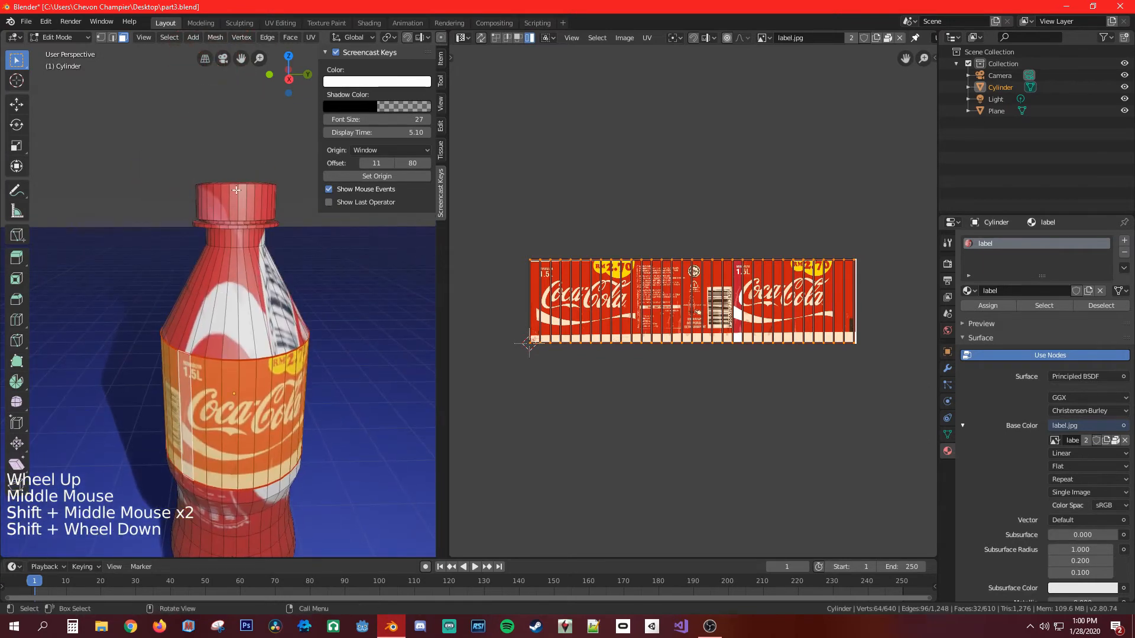
# Add one shoulder face above the label section to the selection and assign the label material to the selected faces.
pyautogui.keyDown('shift'); pyautogui.click(232, 337); pyautogui.keyUp('shift')
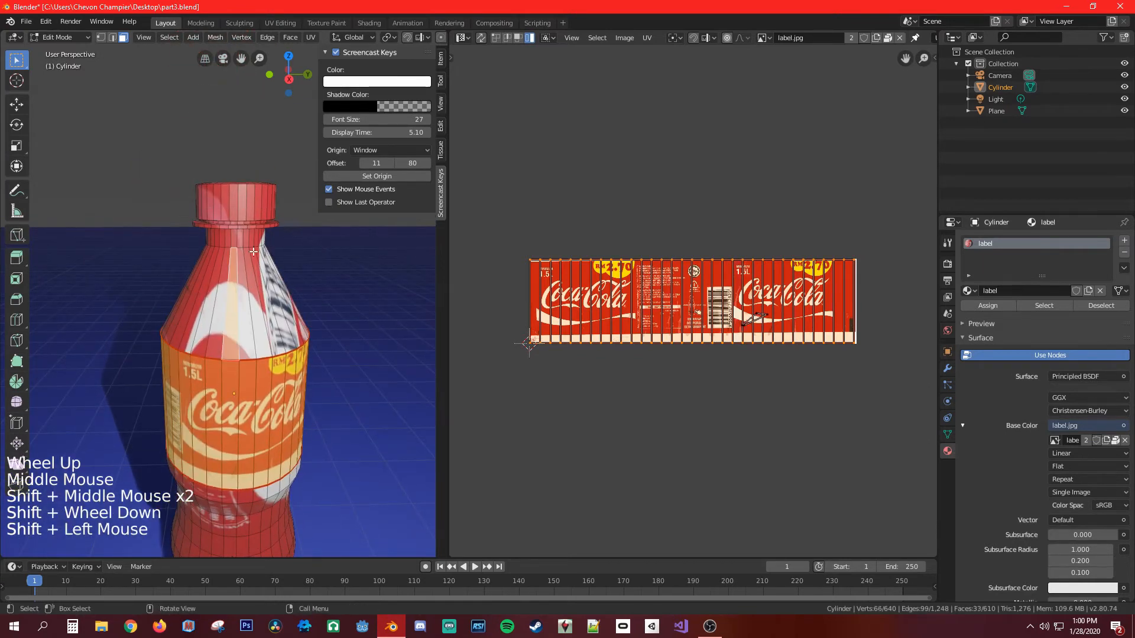
pyautogui.keyDown('shift'); pyautogui.moveTo(253, 252); pyautogui.dragTo(274, 309, button='middle'); pyautogui.keyUp('shift')
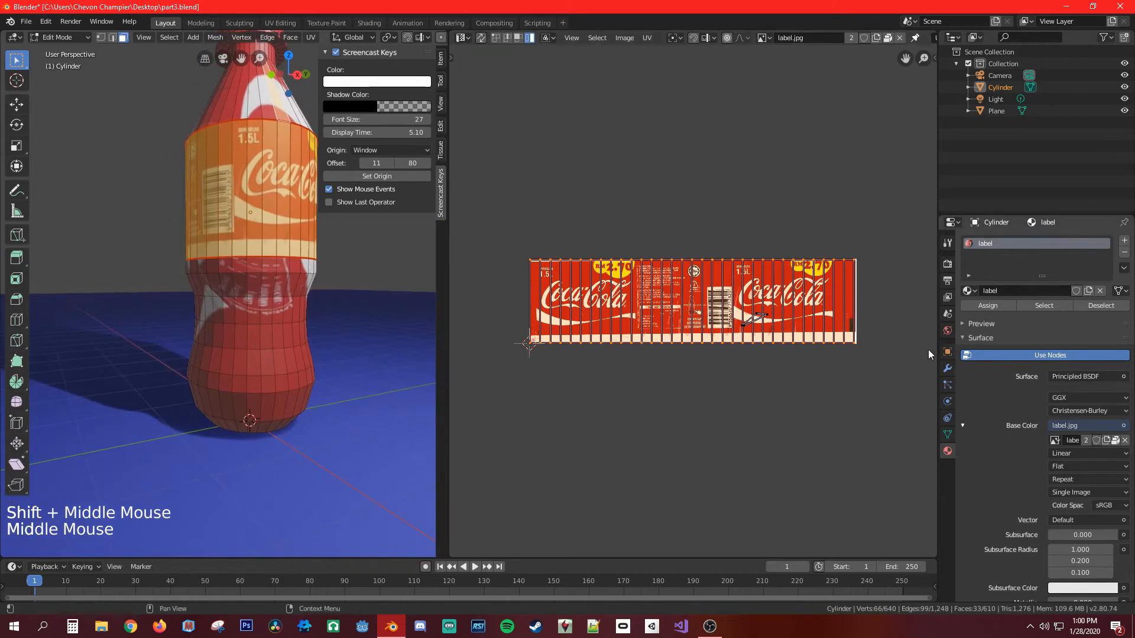
pyautogui.click(994, 306)
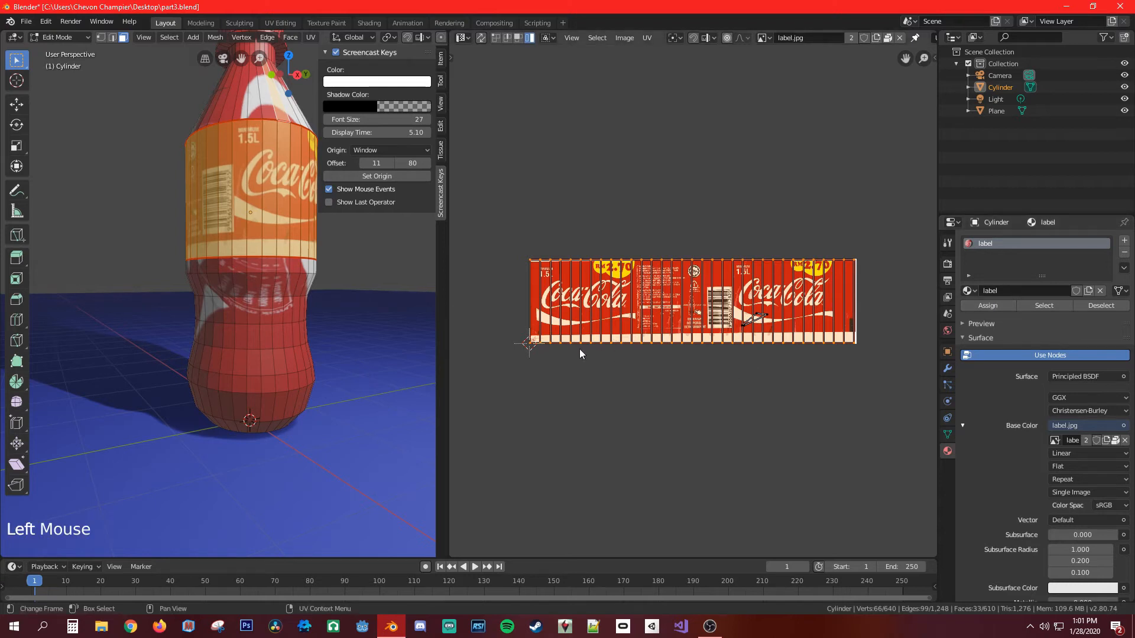
# Show the bottle as a wireframe in front view and select all faces below the label section.
pyautogui.keyDown('shift'); pyautogui.scroll(2, 307, 195); pyautogui.keyUp('shift')
pyautogui.keyDown('shift'); pyautogui.moveTo(307, 195); pyautogui.dragTo(263, 329, button='middle'); pyautogui.keyUp('shift')
pyautogui.scroll(-2, 263, 329)
pyautogui.moveTo(251, 238); pyautogui.dragTo(254, 244, button='middle')
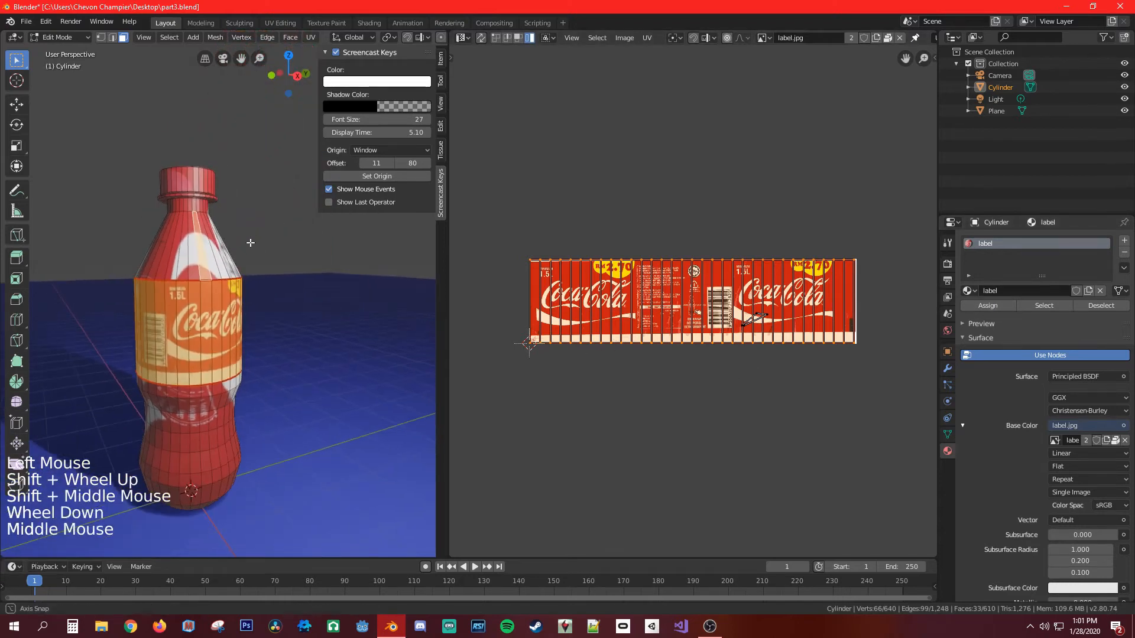
pyautogui.press('z')
pyautogui.click(169, 246)
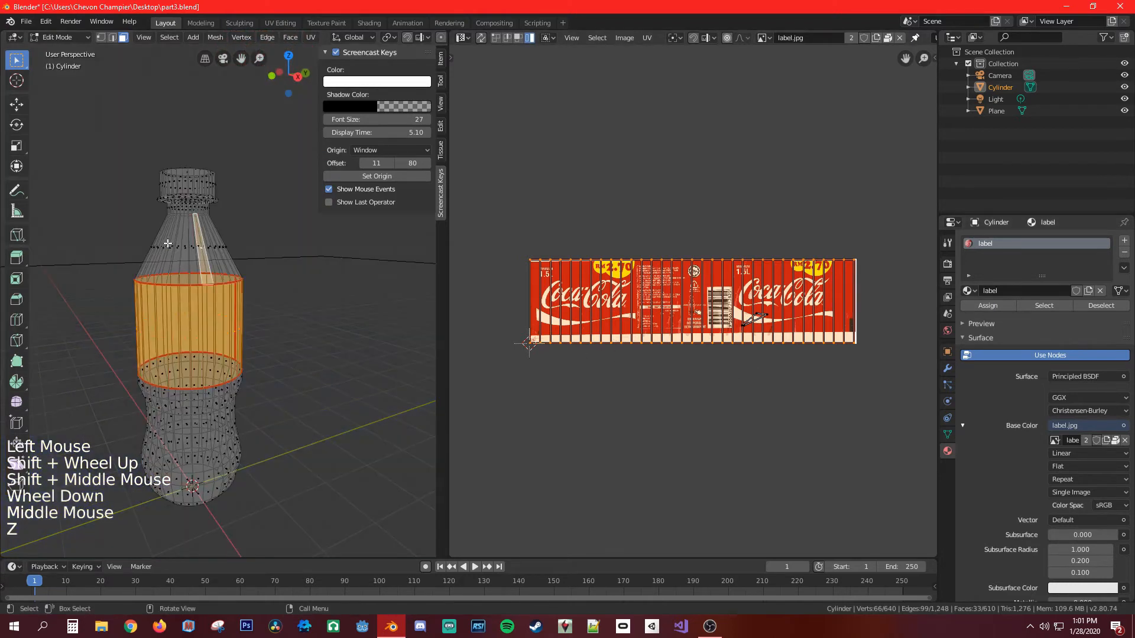
pyautogui.moveTo(259, 415)
pyautogui.keyDown('shift'); pyautogui.mouseDown(button='middle')
pyautogui.moveTo(295, 287)
pyautogui.moveTo(317, 266)
pyautogui.moveTo(258, 316)
pyautogui.moveTo(239, 301)
pyautogui.moveTo(124, 281)
pyautogui.mouseUp(button='middle'); pyautogui.keyUp('shift')
pyautogui.keyDown('shift'); pyautogui.scroll(-2, 295, 288); pyautogui.keyUp('shift')
pyautogui.press('KP_1')
pyautogui.scroll(4, 318, 268)
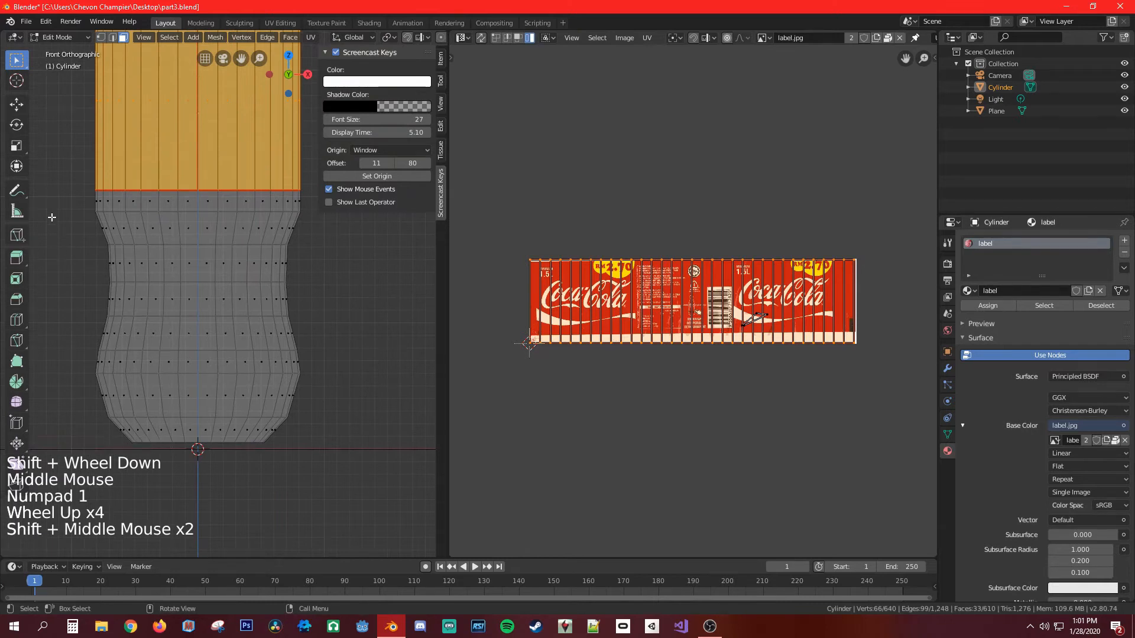
pyautogui.moveTo(77, 193); pyautogui.dragTo(320, 463)
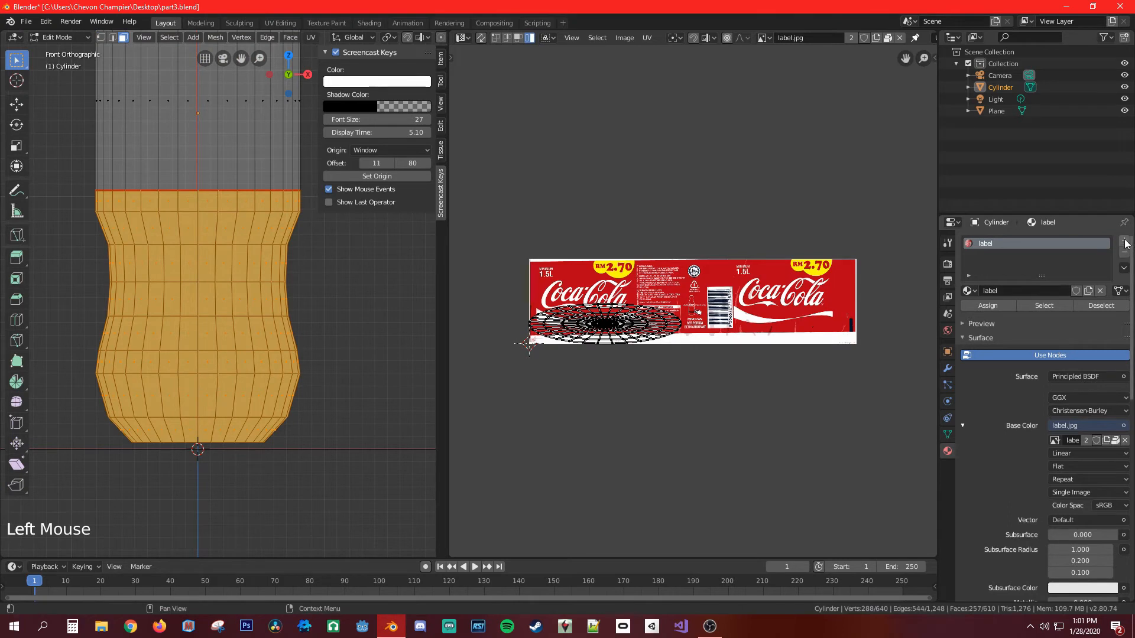
# Add a second material slot with a new material named "main color".
pyautogui.click(1126, 243)
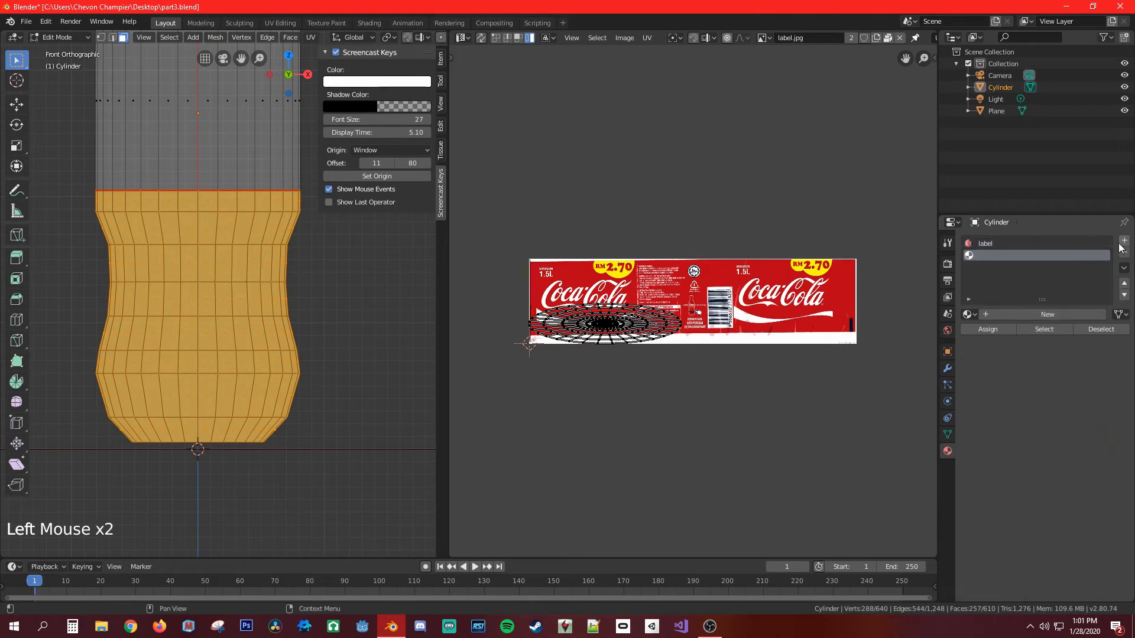
pyautogui.click(999, 313)
pyautogui.click(977, 255)
pyautogui.doubleClick(984, 253)
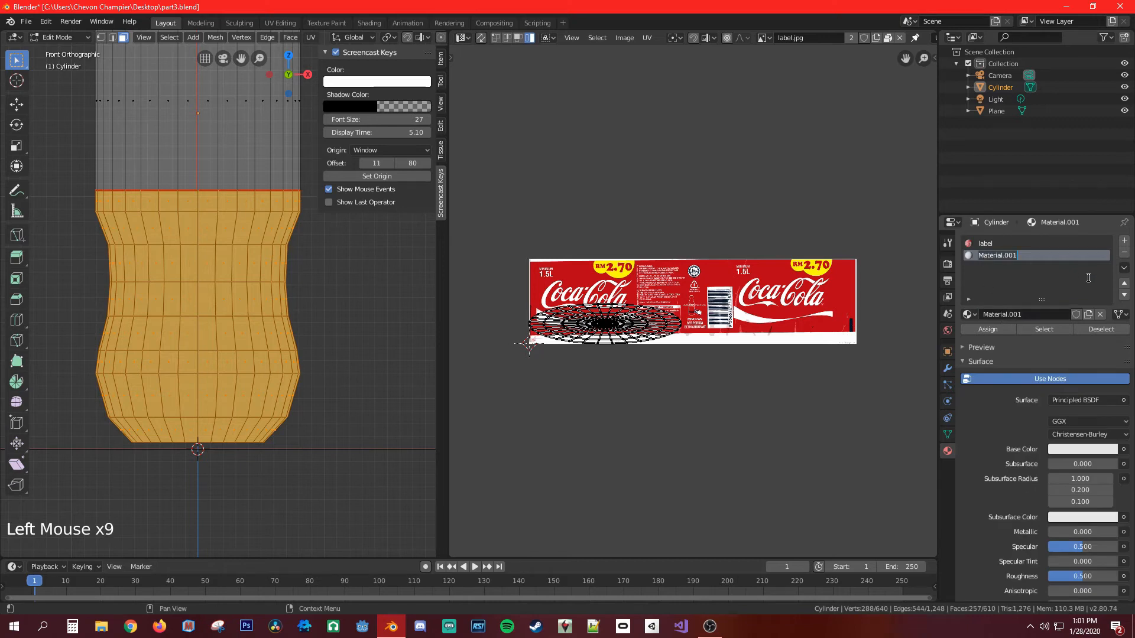
pyautogui.write('co')
pyautogui.press('BackSpace')
pyautogui.press('BackSpace')
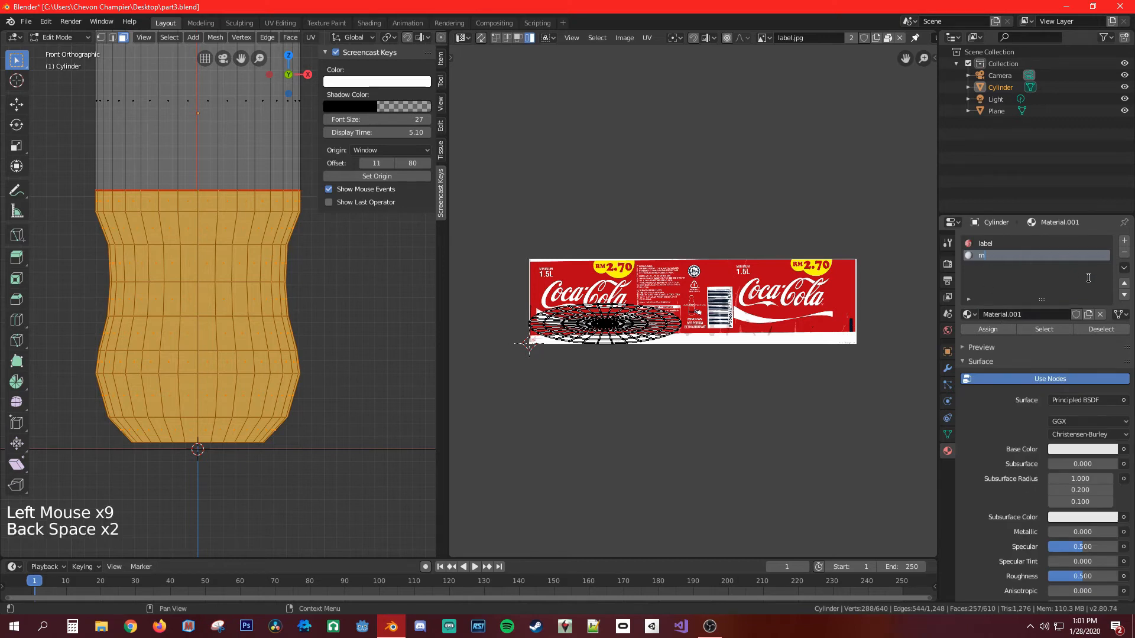
pyautogui.write('main color')
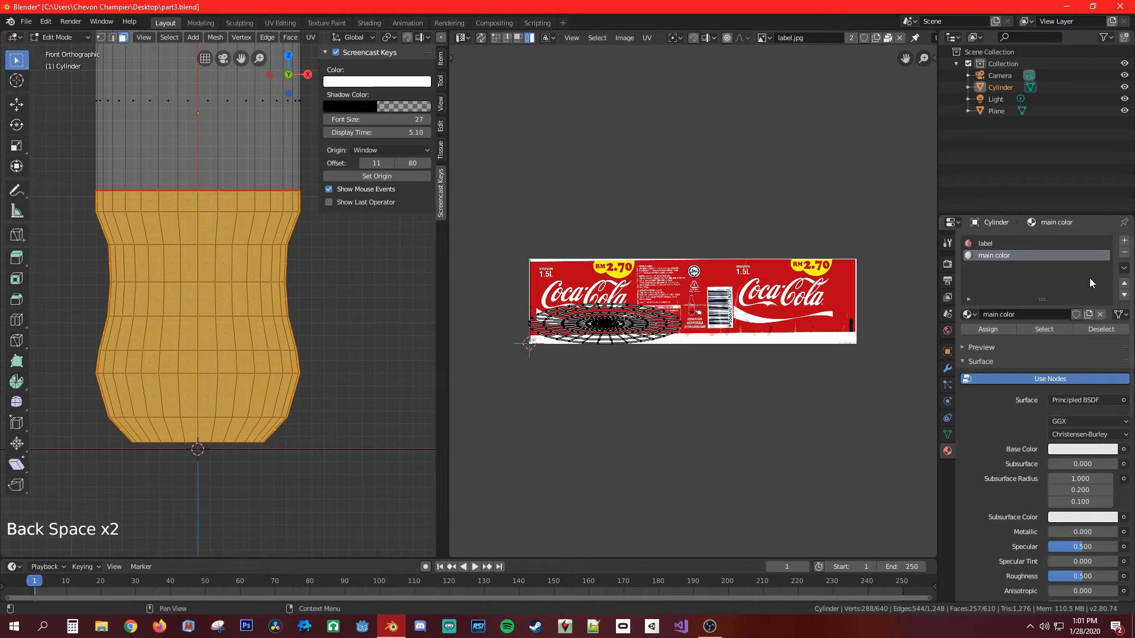
pyautogui.press('Return')
# Set the main color material's base color to near-black and assign it to the selected lower bottle faces.
pyautogui.click(1058, 454)
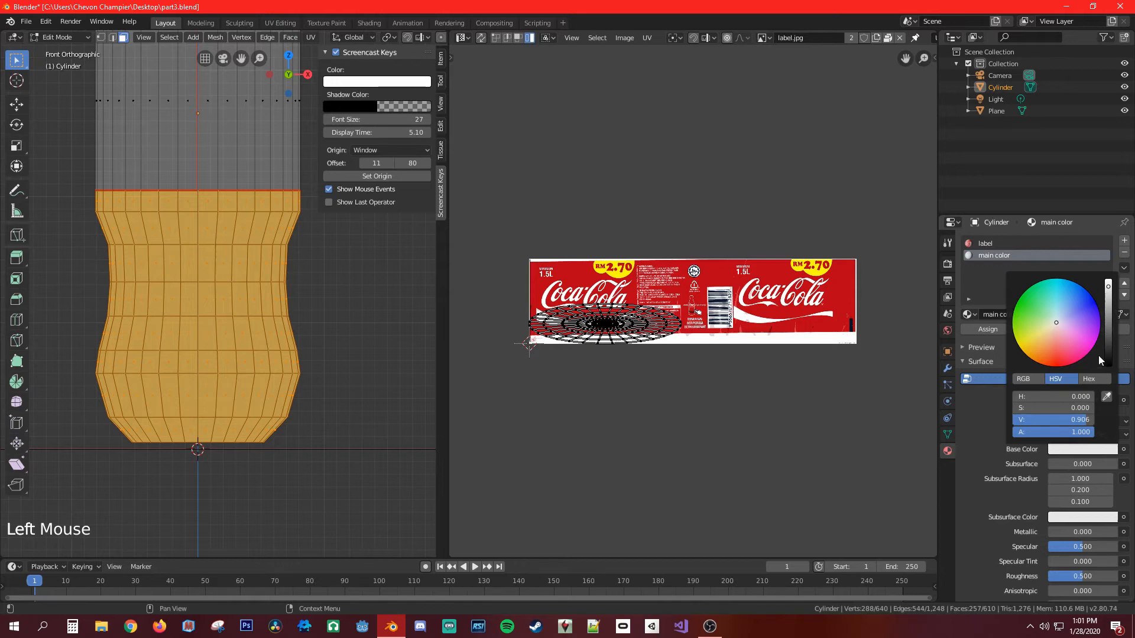
pyautogui.moveTo(1106, 355); pyautogui.dragTo(1106, 372)
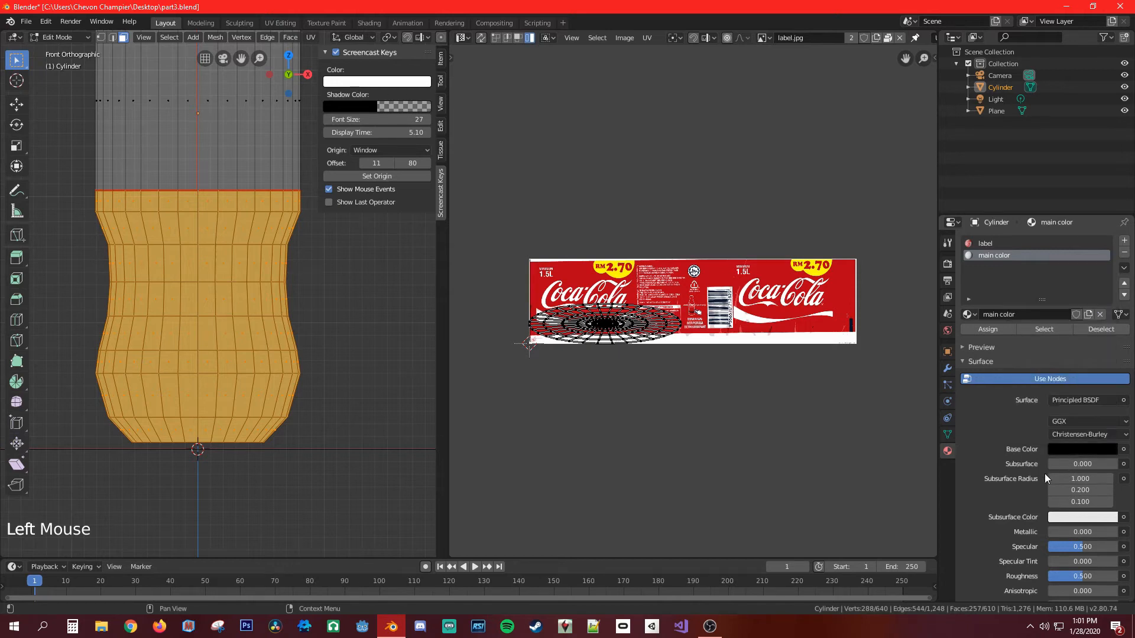
pyautogui.click(1090, 448)
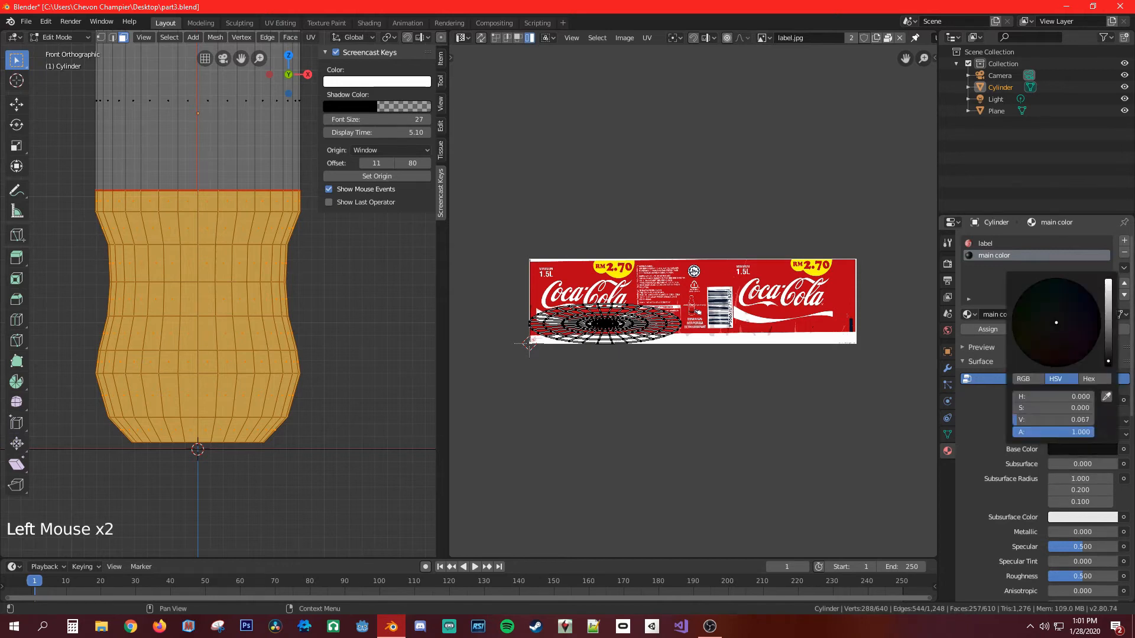
pyautogui.moveTo(1108, 362); pyautogui.dragTo(1108, 362)
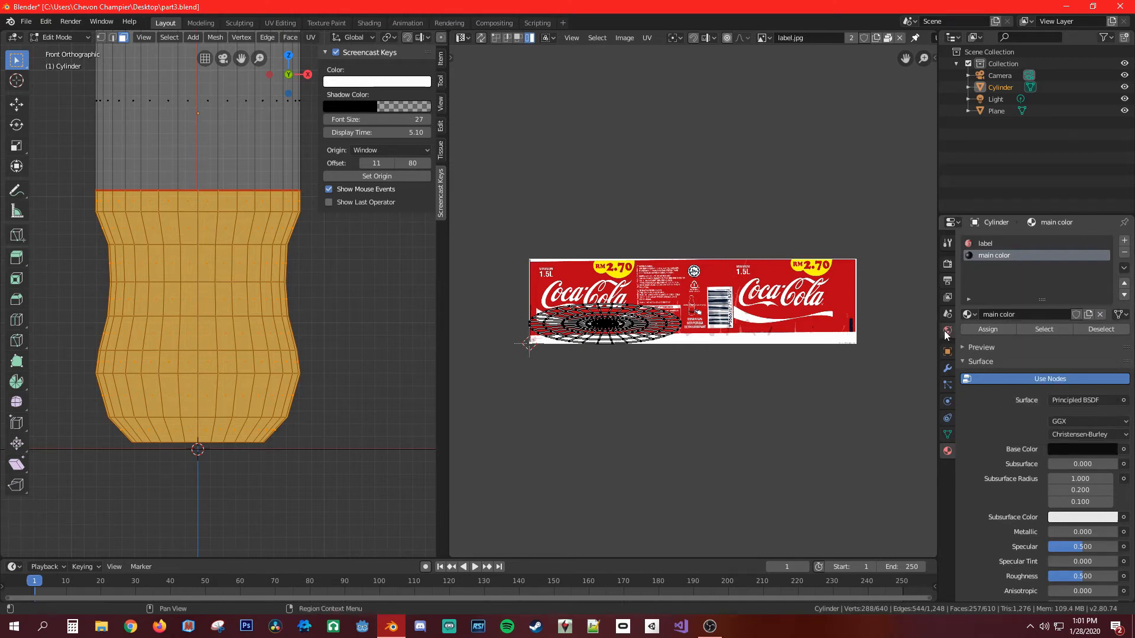
pyautogui.click(994, 328)
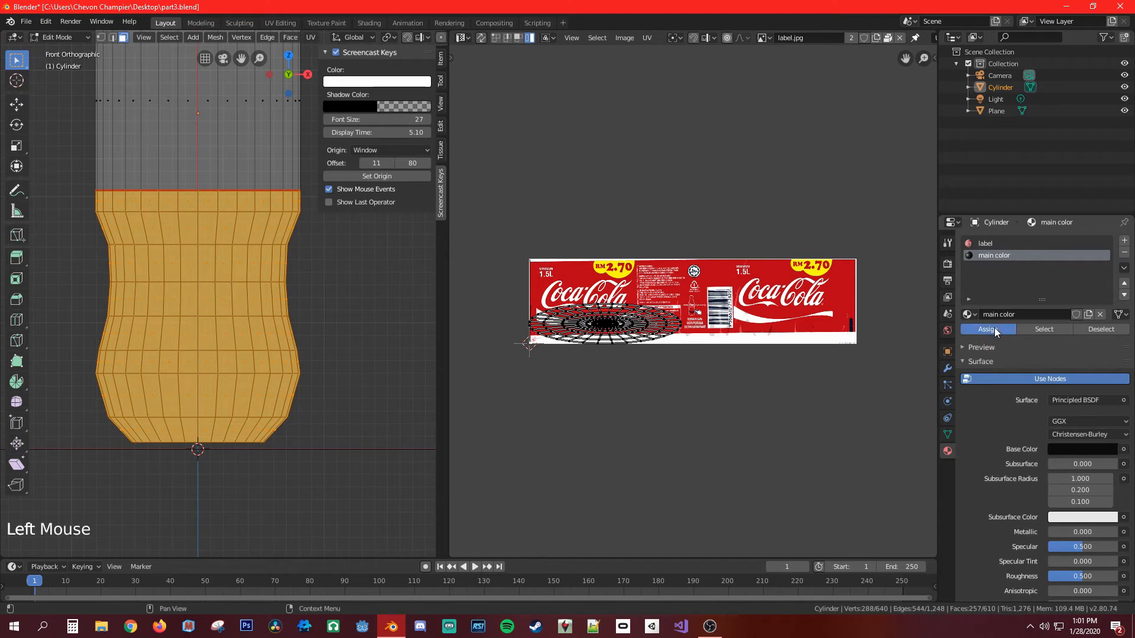
# Add the shoulder and neck faces between the label section and the cap to the selection.
pyautogui.keyDown('shift'); pyautogui.moveTo(235, 308); pyautogui.dragTo(286, 418, button='middle'); pyautogui.keyUp('shift')
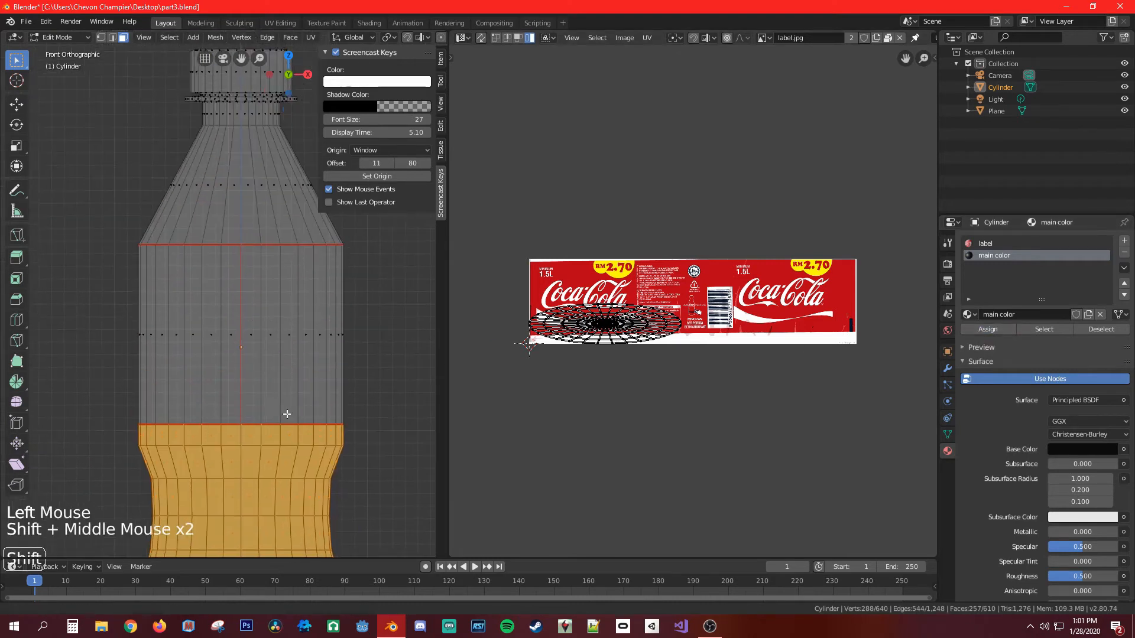
pyautogui.keyDown('shift'); pyautogui.moveTo(331, 248); pyautogui.dragTo(329, 358, button='middle'); pyautogui.keyUp('shift')
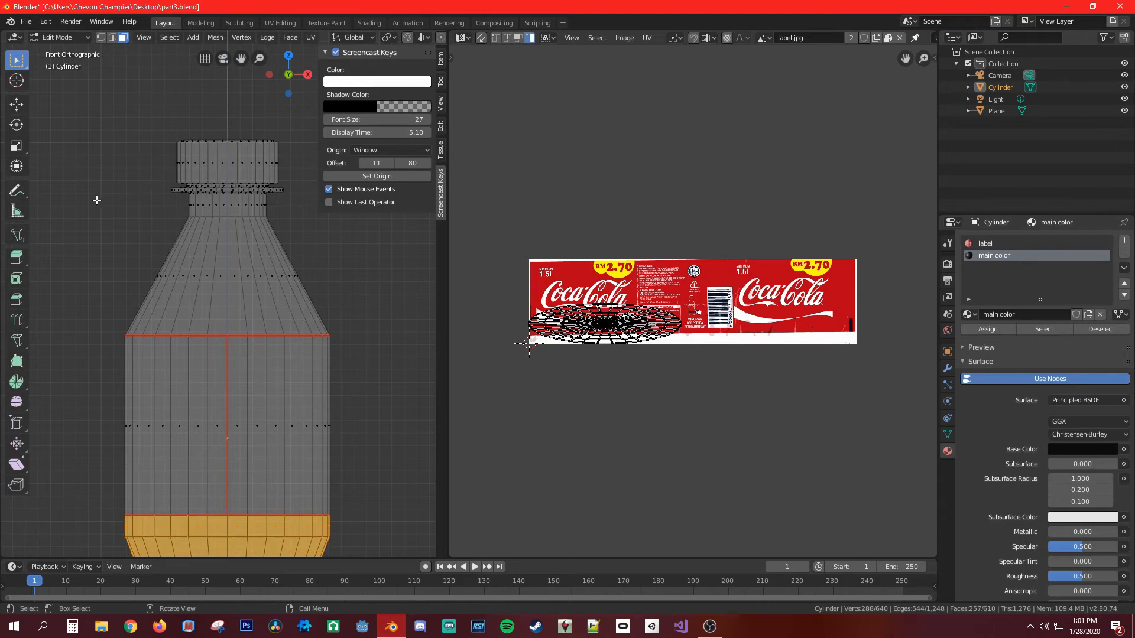
pyautogui.press('shift')
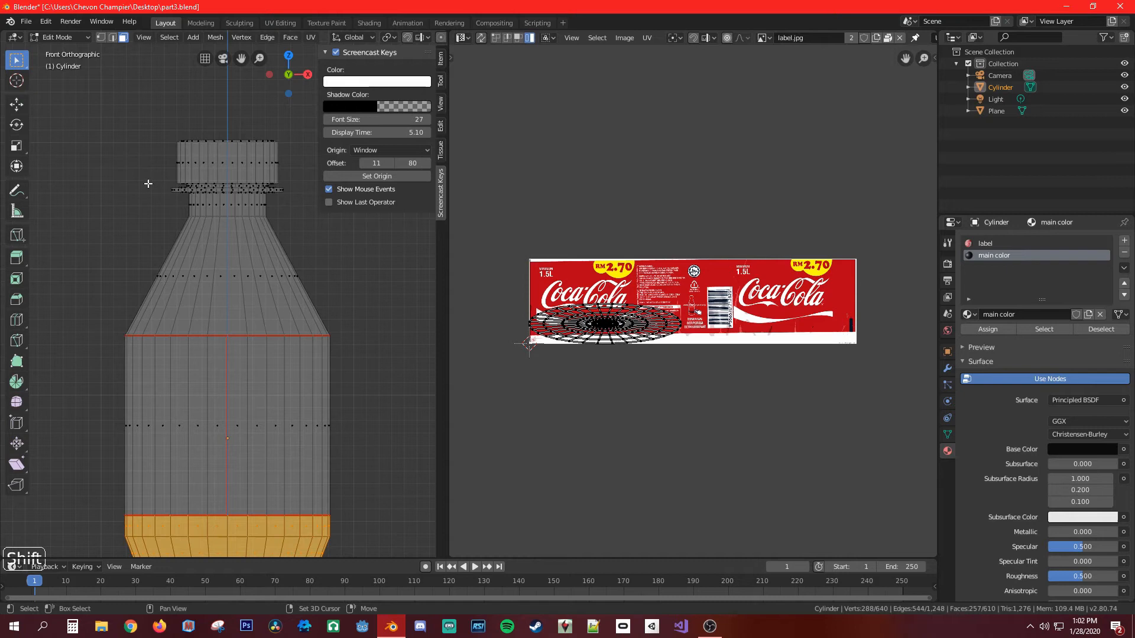
pyautogui.keyDown('shift'); pyautogui.moveTo(148, 184); pyautogui.dragTo(328, 313); pyautogui.keyUp('shift')
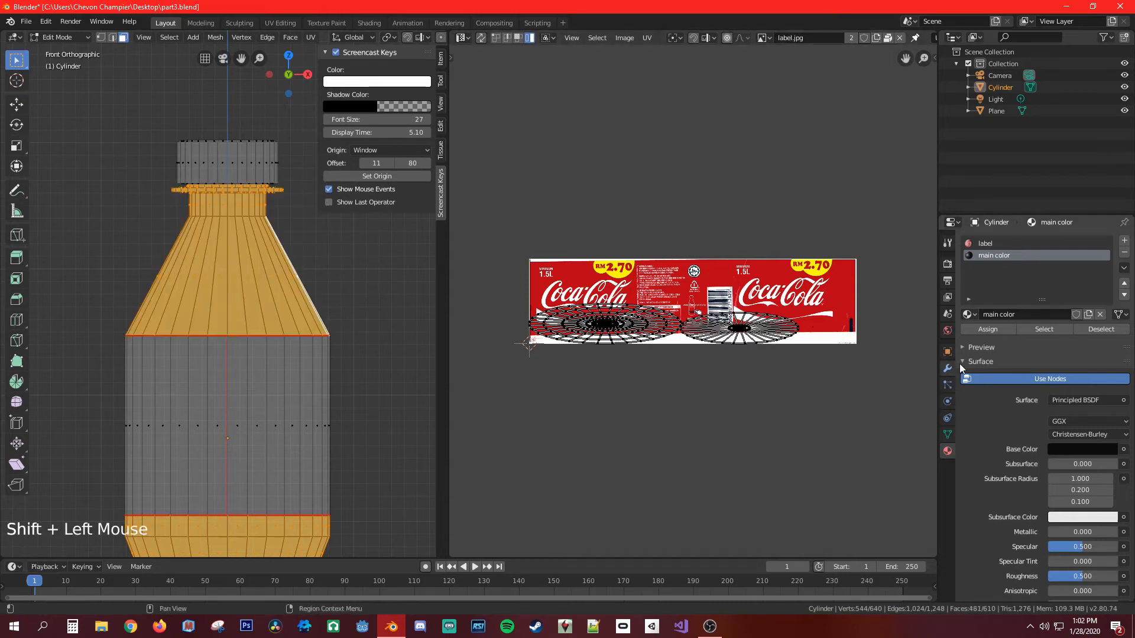
# Assign the main color material to the selected faces and return the bottle to Object Mode with its materials displayed.
pyautogui.click(988, 329)
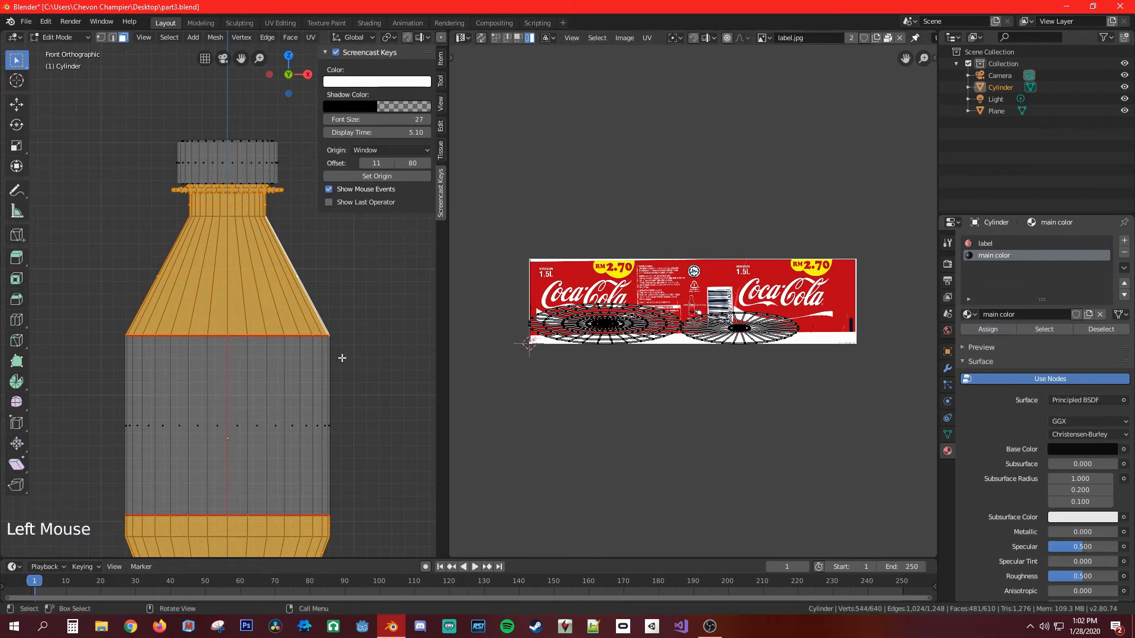
pyautogui.scroll(-4, 226, 355)
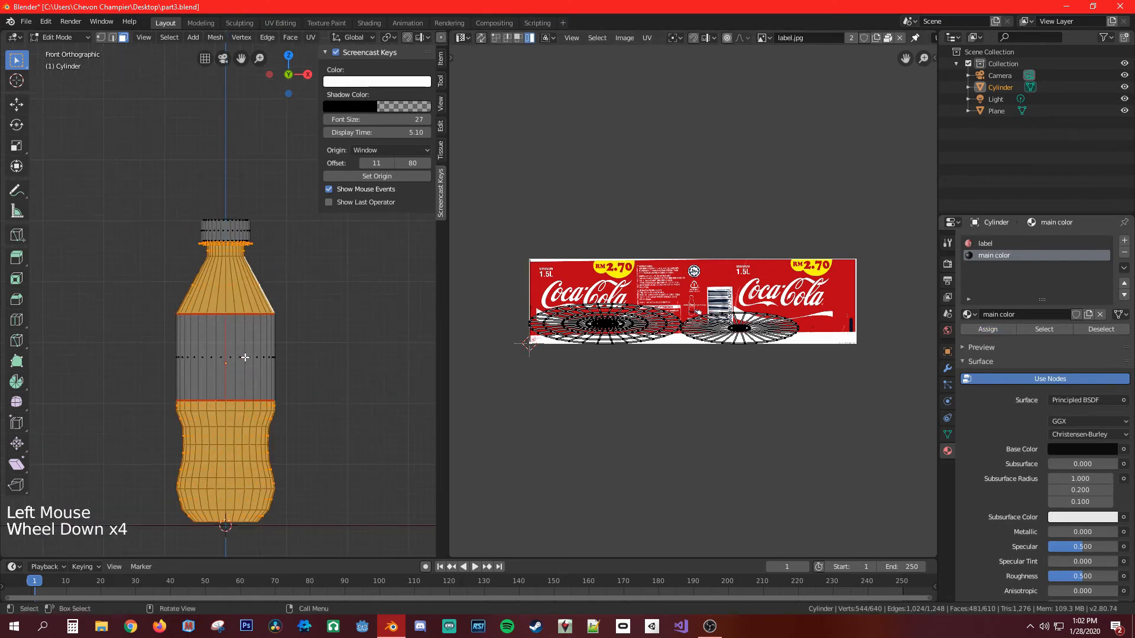
pyautogui.press('z')
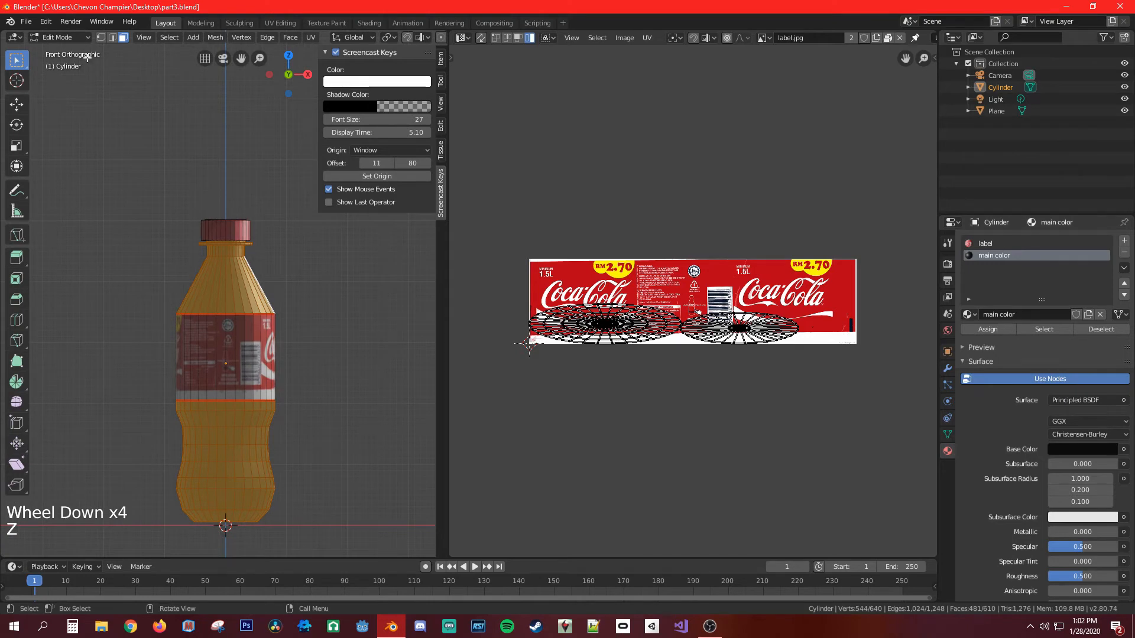
pyautogui.click(71, 36)
pyautogui.click(87, 52)
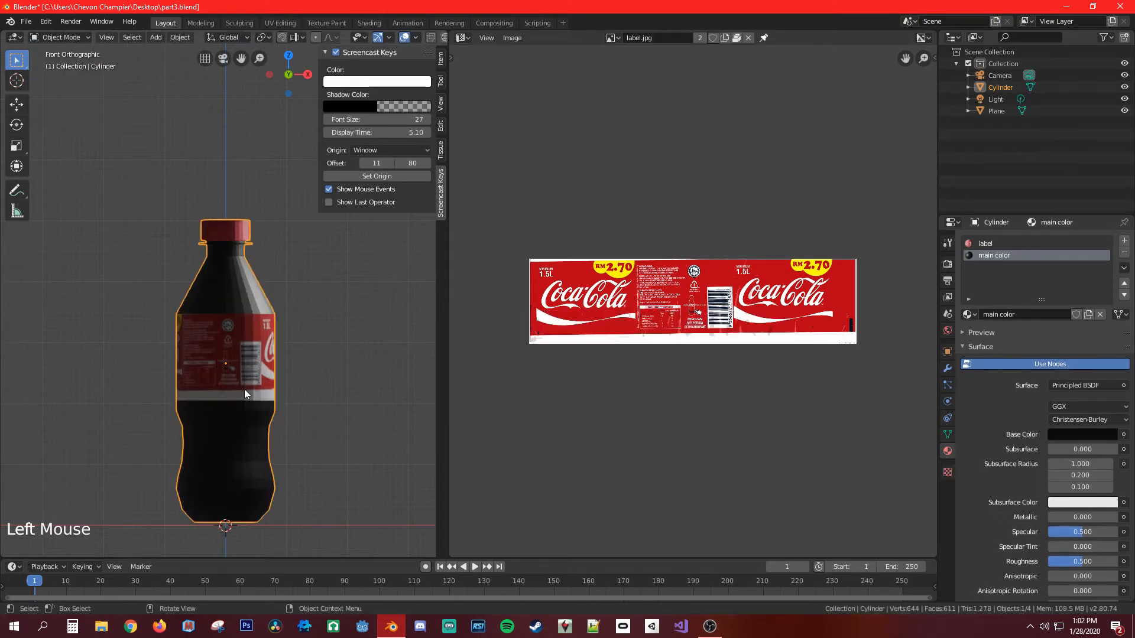
# Inspect the bottle's cap, dark shoulder and label section from above and from the side.
pyautogui.scroll(1, 243, 388)
pyautogui.moveTo(244, 389); pyautogui.dragTo(234, 250, button='middle')
pyautogui.scroll(4, 266, 194)
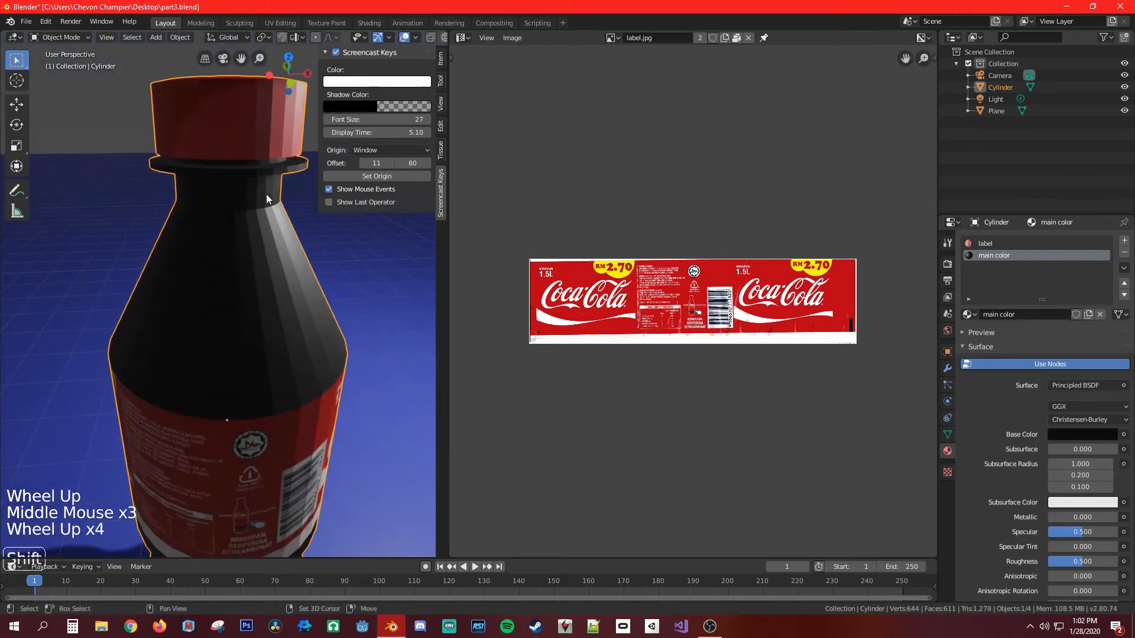
pyautogui.keyDown('shift'); pyautogui.moveTo(266, 194); pyautogui.dragTo(154, 299, button='middle'); pyautogui.keyUp('shift')
pyautogui.keyDown('shift'); pyautogui.scroll(-1, 154, 300); pyautogui.keyUp('shift')
pyautogui.scroll(-3, 222, 357)
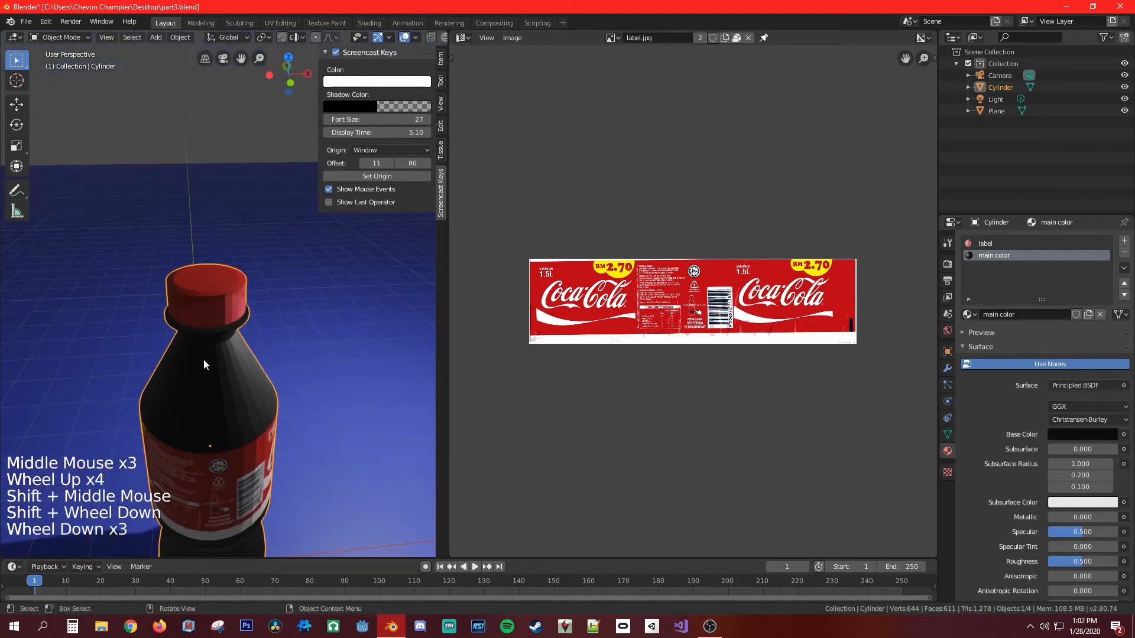
pyautogui.moveTo(203, 359); pyautogui.dragTo(283, 248, button='middle')
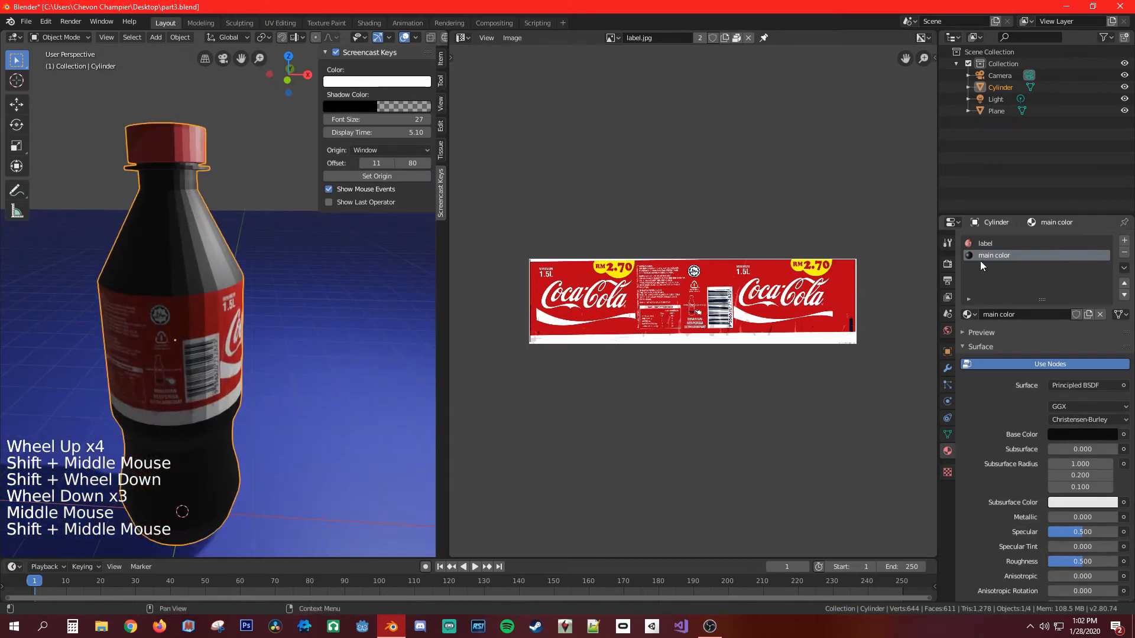
# Add a third material slot with a new material named "cap" and set its base color to bright red.
pyautogui.click(1124, 240)
pyautogui.click(999, 316)
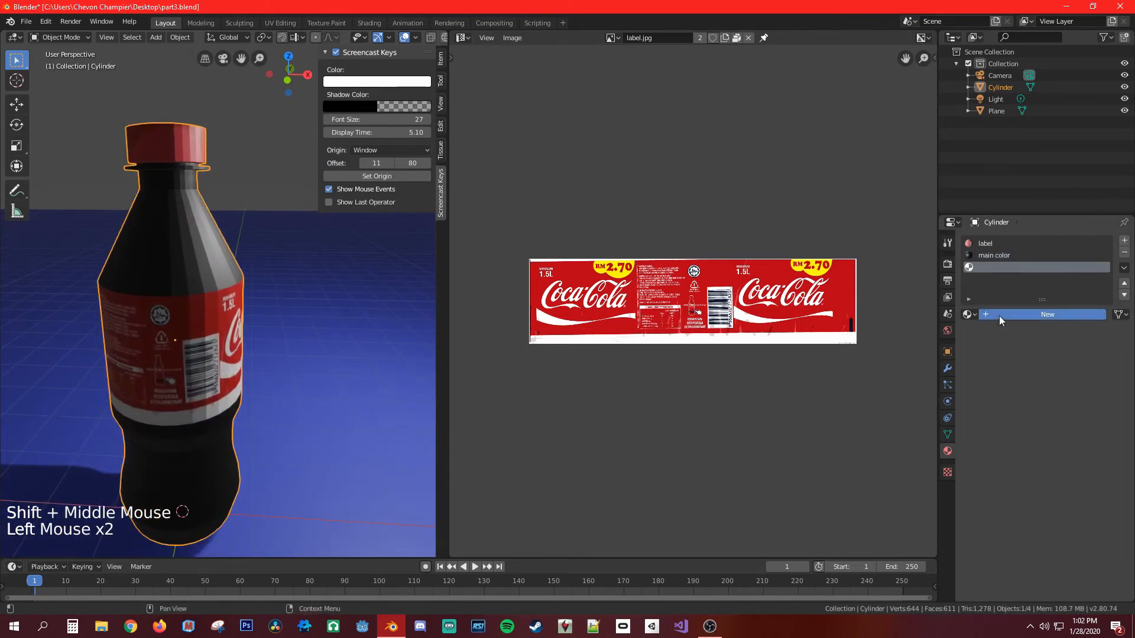
pyautogui.click(999, 267)
pyautogui.write('caa')
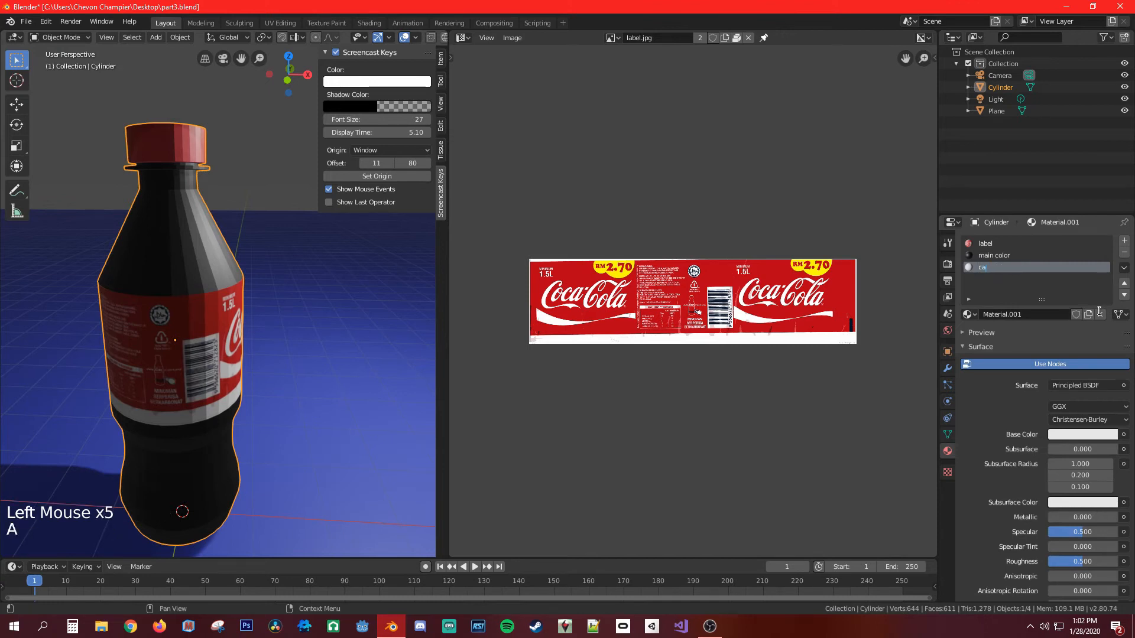
pyautogui.click(1081, 434)
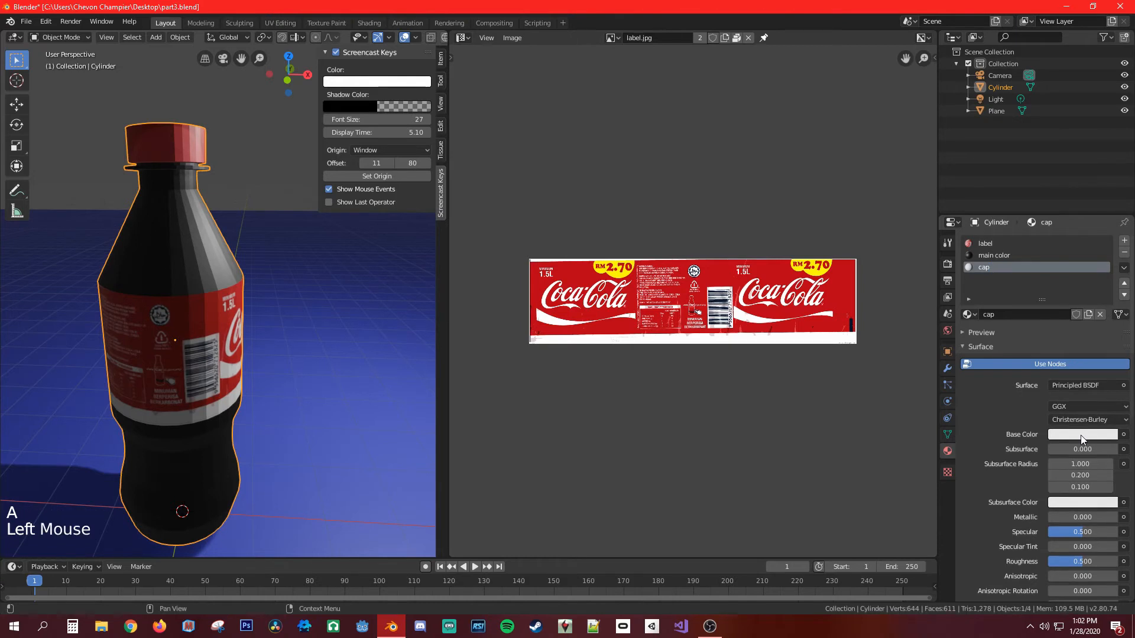
pyautogui.moveTo(1049, 313); pyautogui.dragTo(1098, 309)
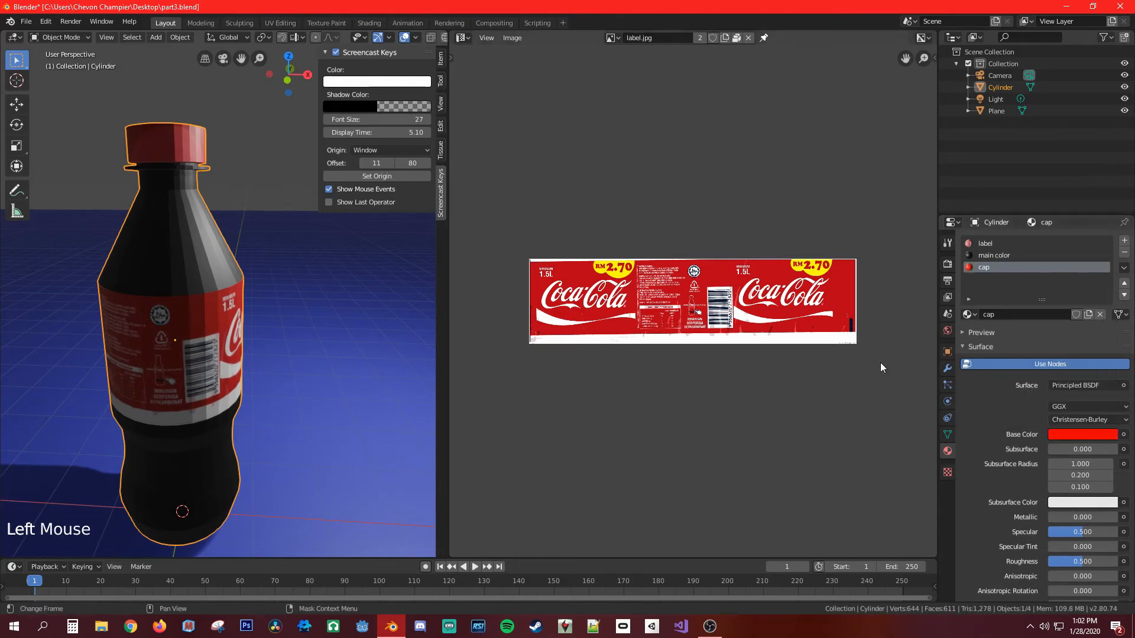
# Show the bottle in Edit Mode as a front-view wireframe and select only the cap faces.
pyautogui.press('KP_1')
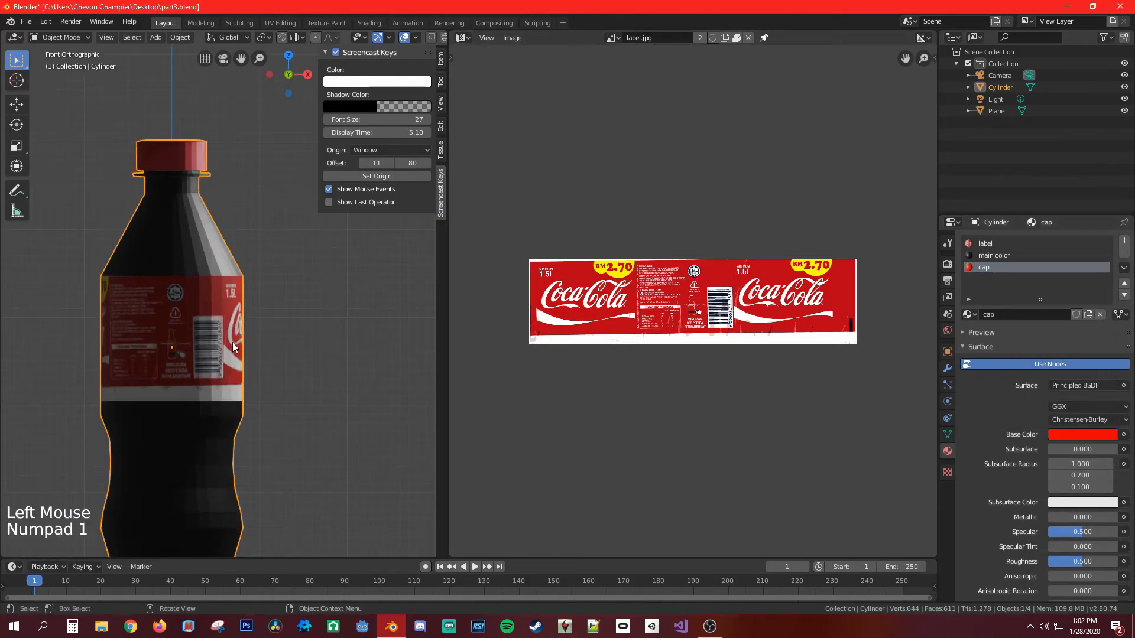
pyautogui.click(59, 36)
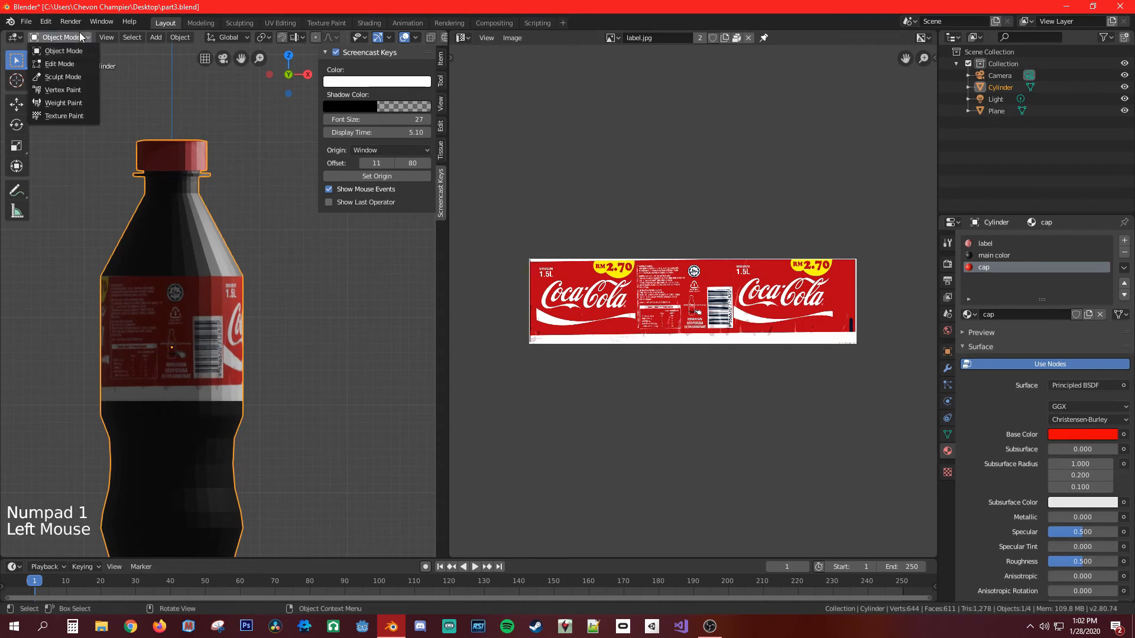
pyautogui.click(59, 64)
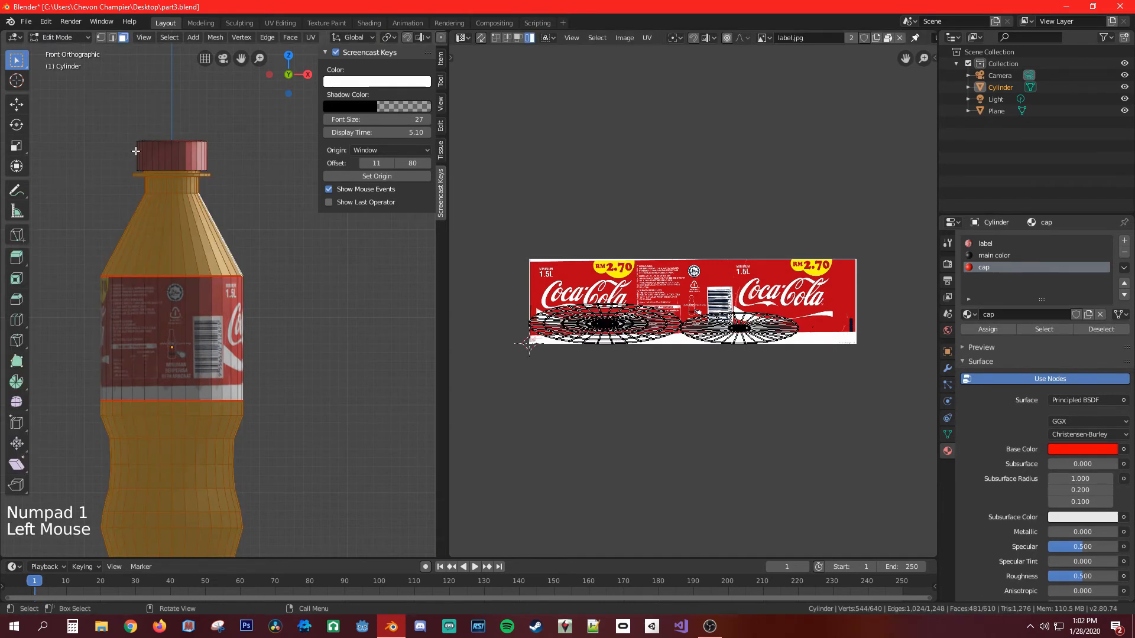
pyautogui.press('z')
pyautogui.click(107, 132)
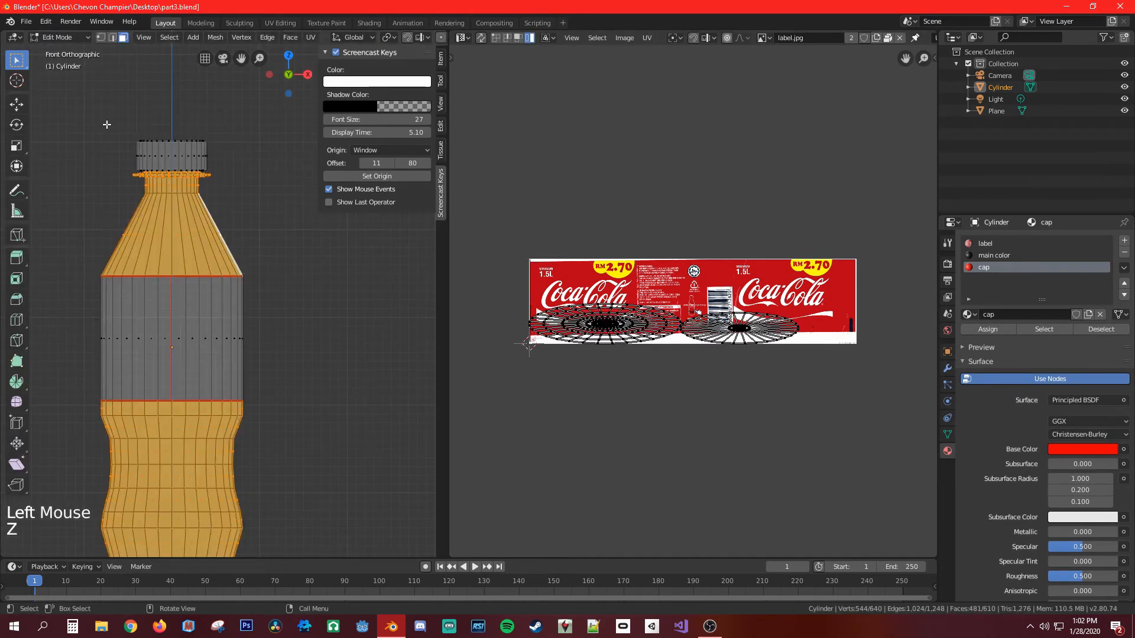
pyautogui.click(107, 125)
pyautogui.moveTo(109, 120); pyautogui.dragTo(233, 170)
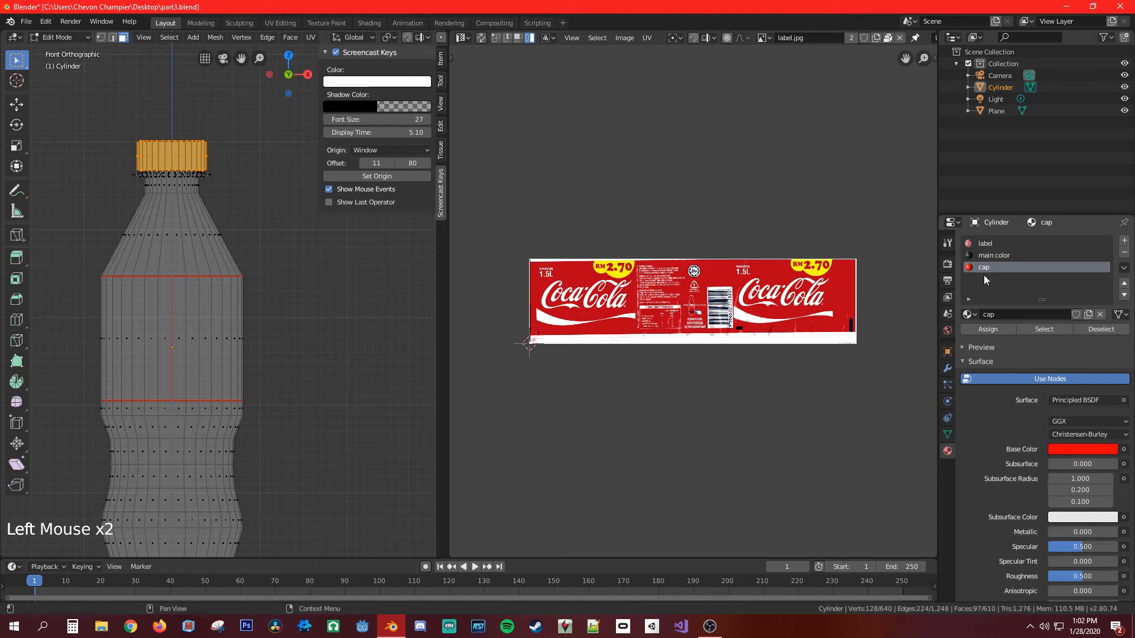
# Assign the cap material to the selected cap faces and return to Object Mode with the materials displayed.
pyautogui.click(995, 329)
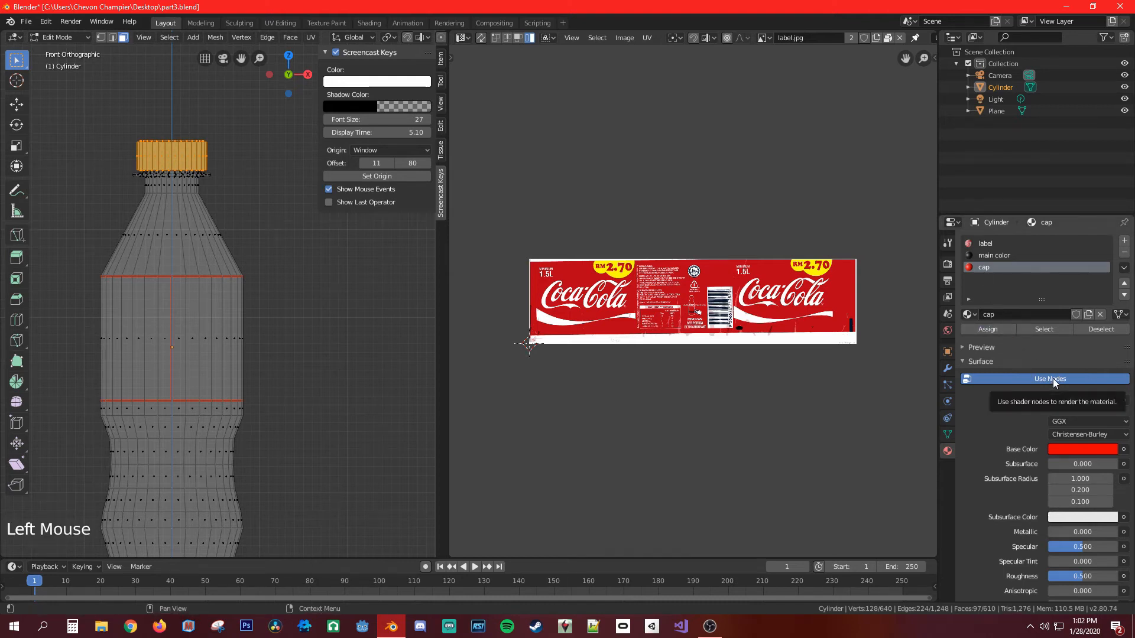
pyautogui.press('z')
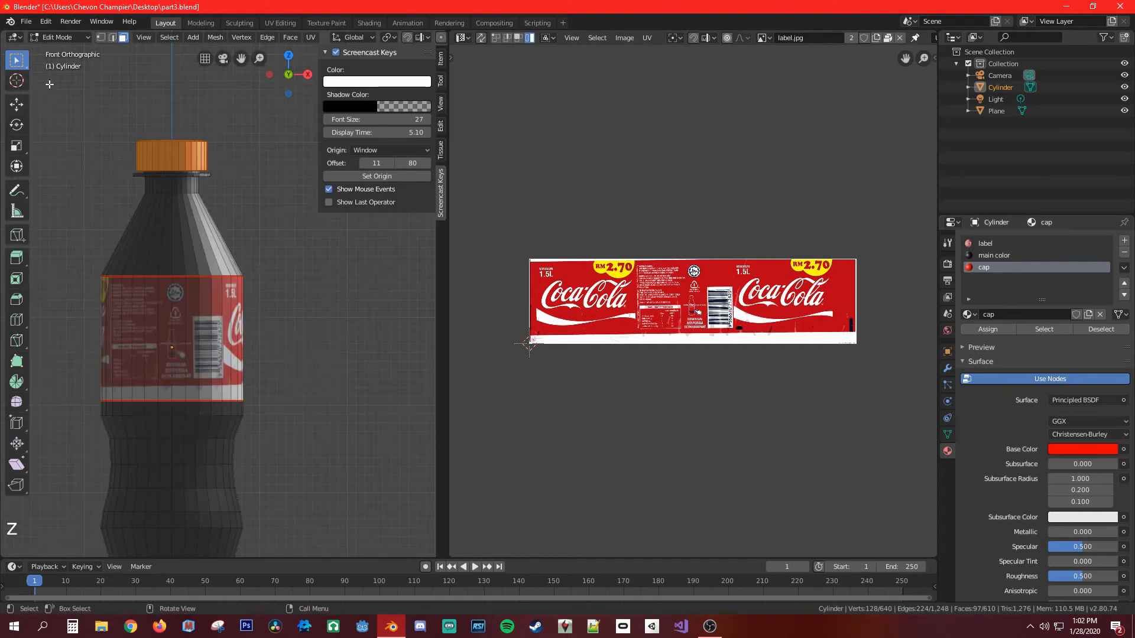
pyautogui.click(50, 50)
pyautogui.click(57, 38)
pyautogui.click(60, 51)
# Find the Shade Smooth command through the operator search and apply it to the bottle.
pyautogui.moveTo(251, 308); pyautogui.dragTo(255, 313, button='middle')
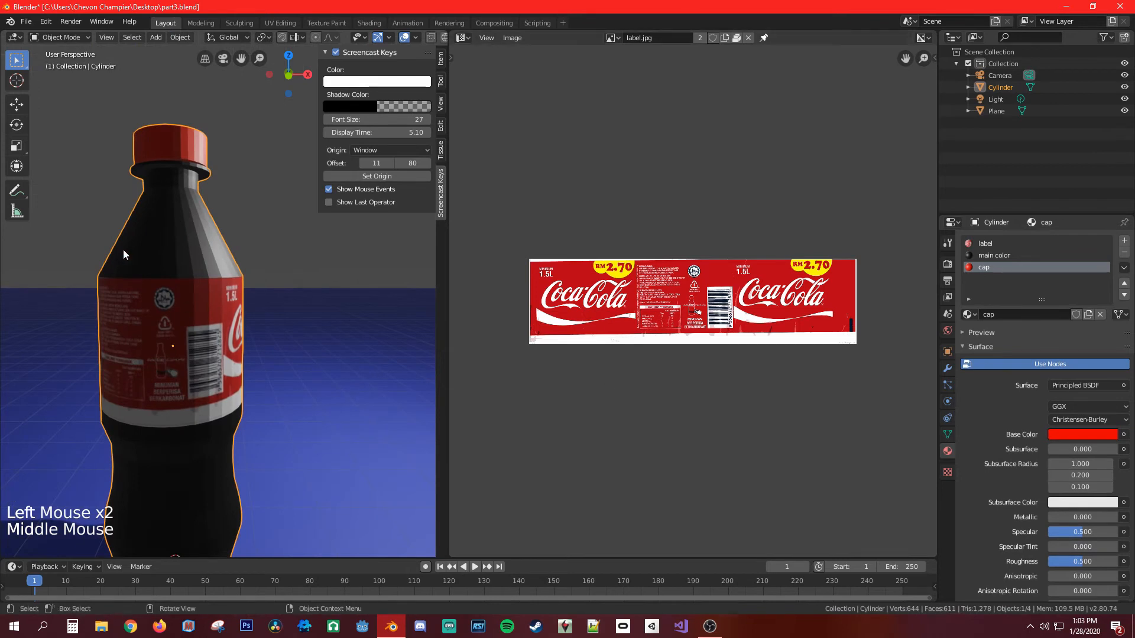
pyautogui.moveTo(167, 204); pyautogui.dragTo(257, 290, button='middle')
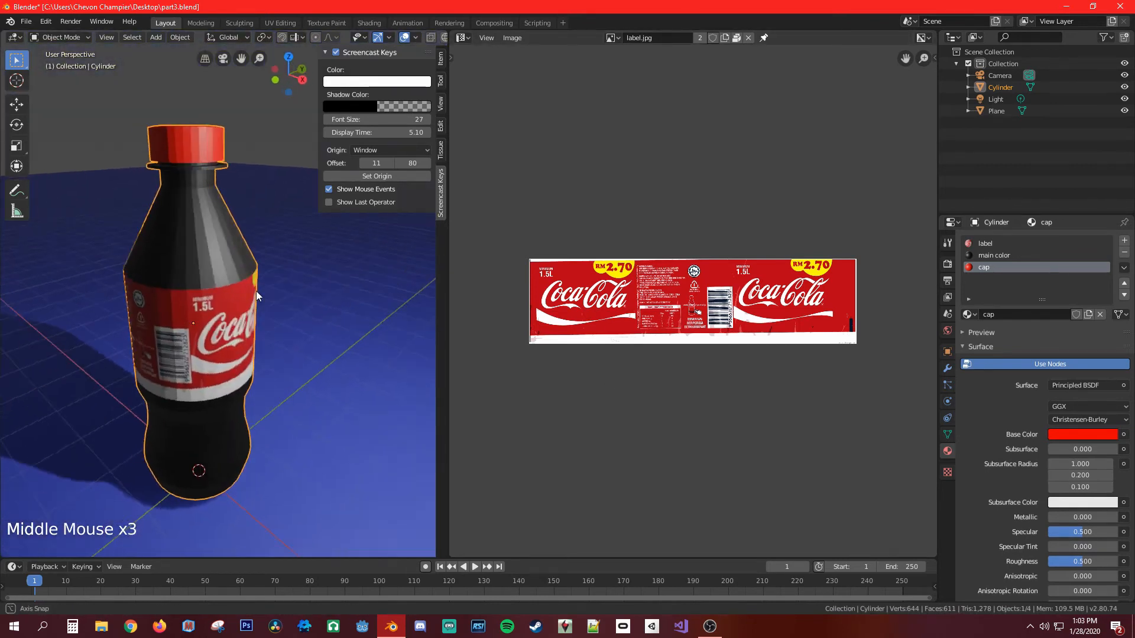
pyautogui.scroll(1, 251, 317)
pyautogui.moveTo(195, 350); pyautogui.dragTo(247, 328, button='middle')
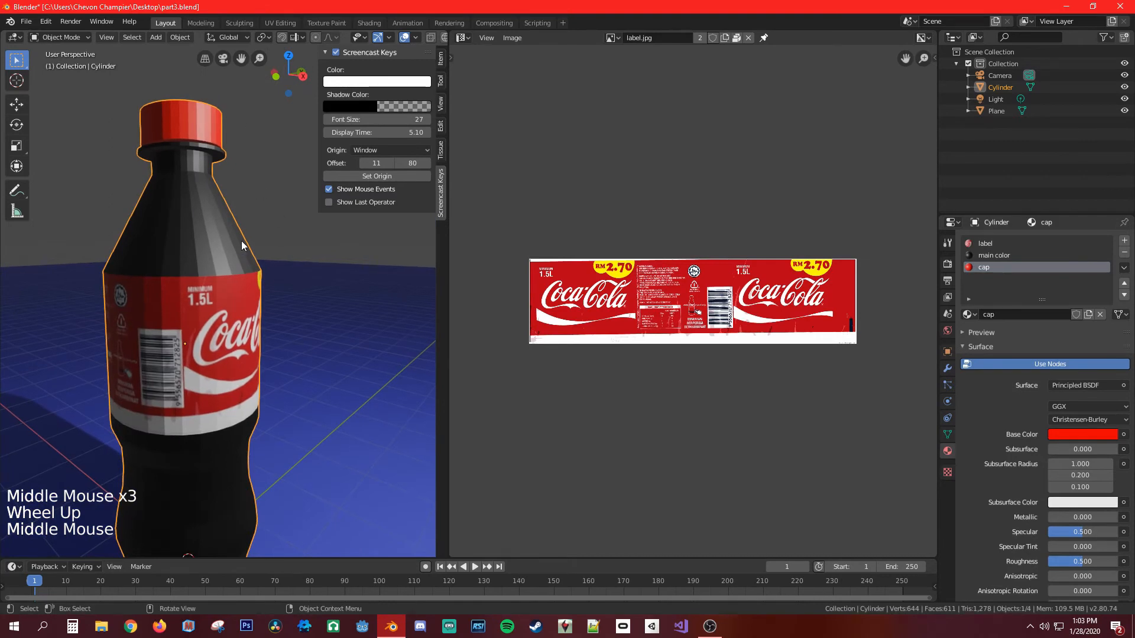
pyautogui.press('F3')
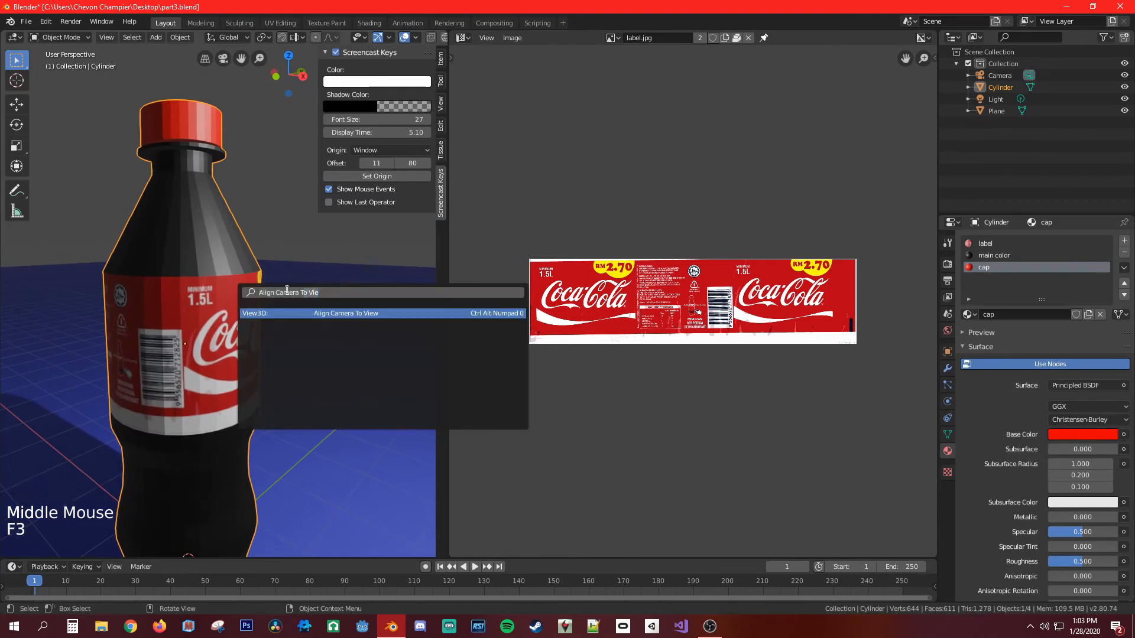
pyautogui.press('BackSpace')
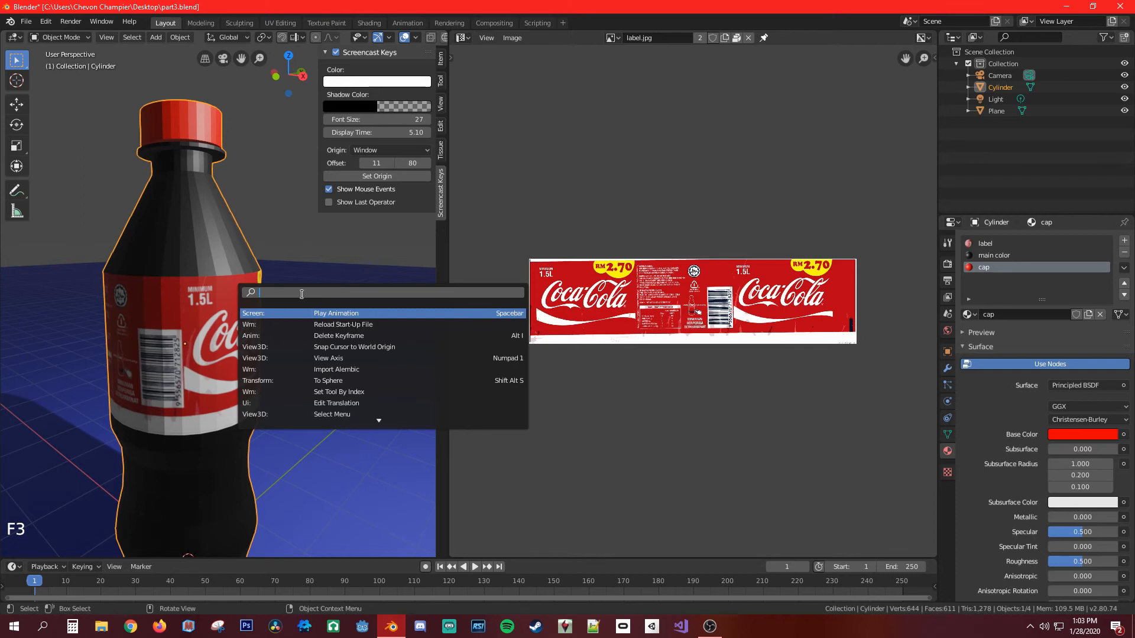
pyautogui.write('shade')
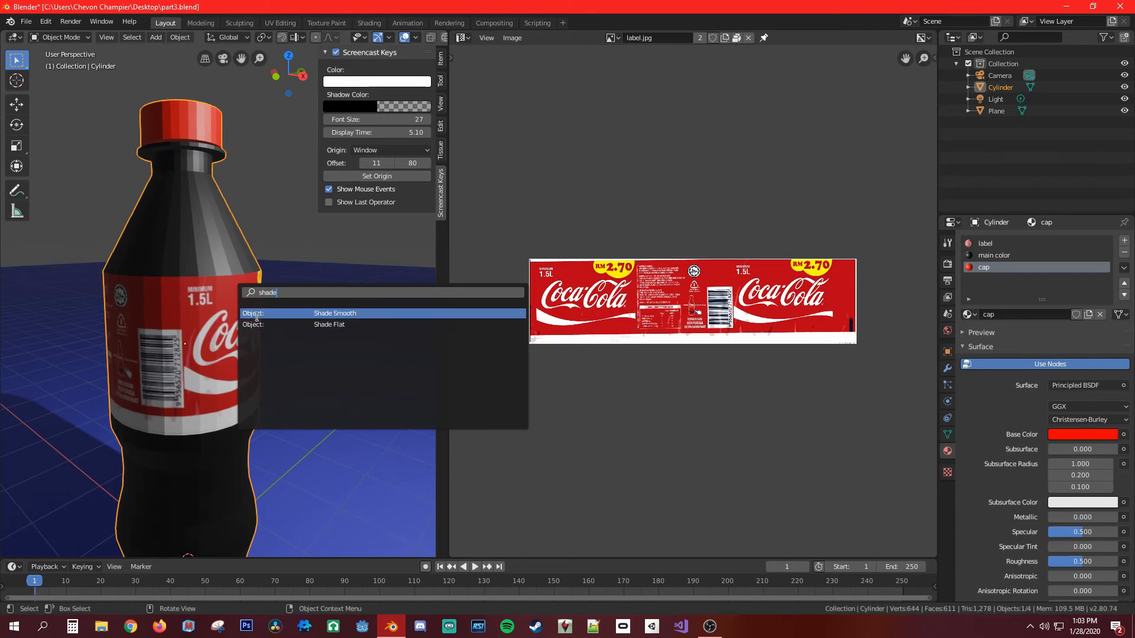
pyautogui.click(339, 315)
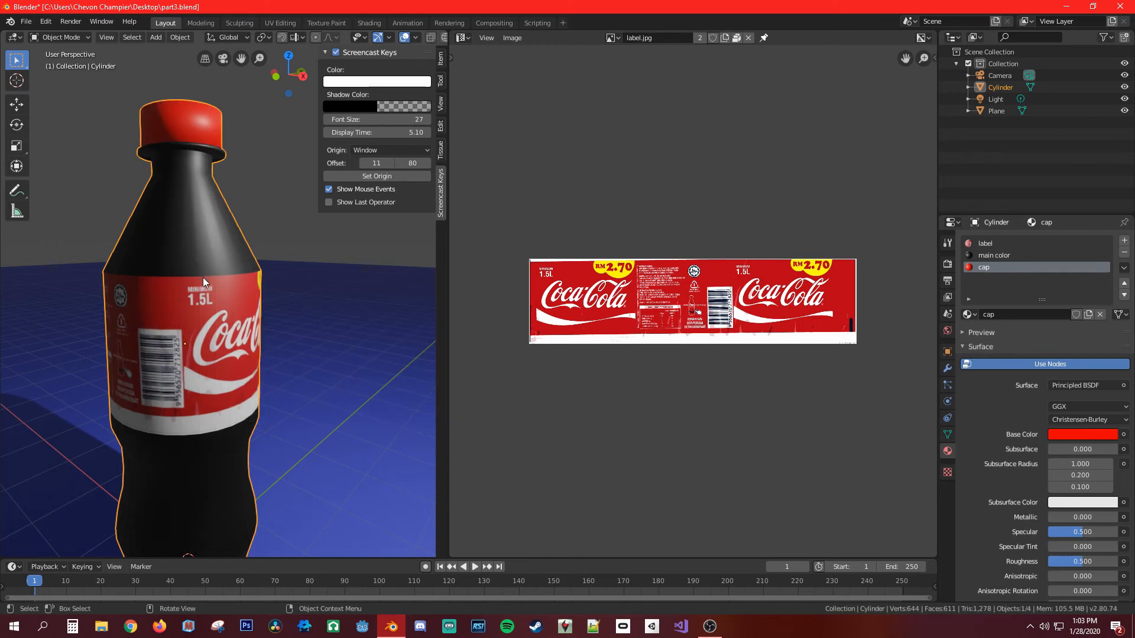
# Apply Shade Smooth to the bottle again, this time from the object commands.
pyautogui.moveTo(203, 278); pyautogui.dragTo(266, 297, button='middle')
pyautogui.scroll(-5, 181, 300)
pyautogui.scroll(1, 181, 300)
pyautogui.scroll(4, 177, 278)
pyautogui.keyDown('shift'); pyautogui.moveTo(177, 275); pyautogui.dragTo(256, 222, button='middle'); pyautogui.keyUp('shift')
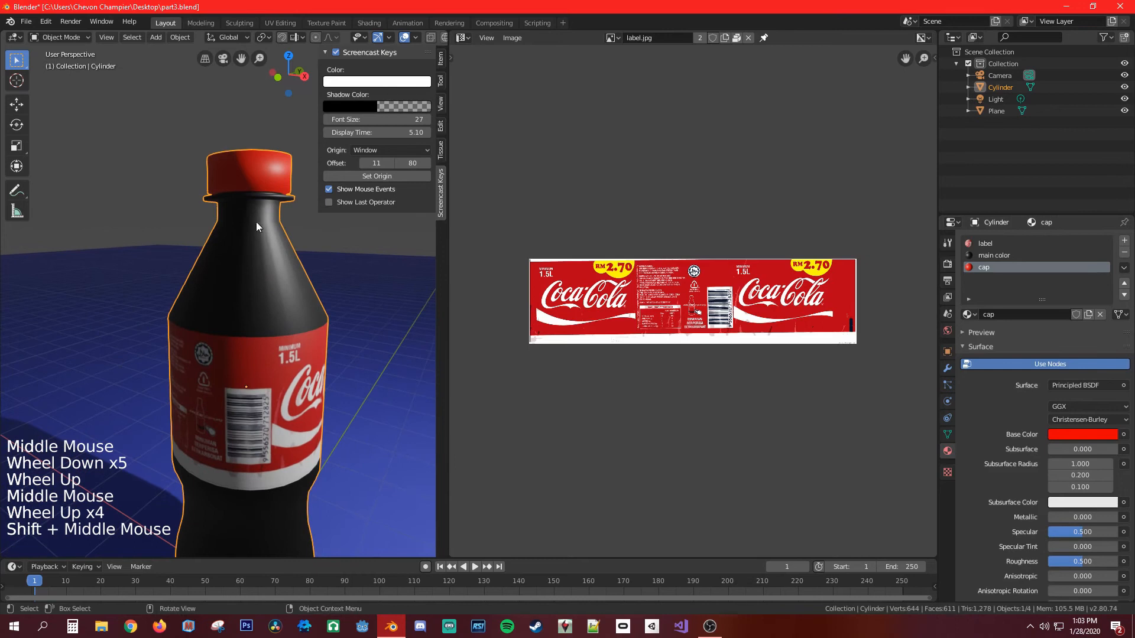
pyautogui.moveTo(195, 121); pyautogui.dragTo(188, 88, button='middle')
pyautogui.scroll(1, 188, 89)
pyautogui.click(180, 37)
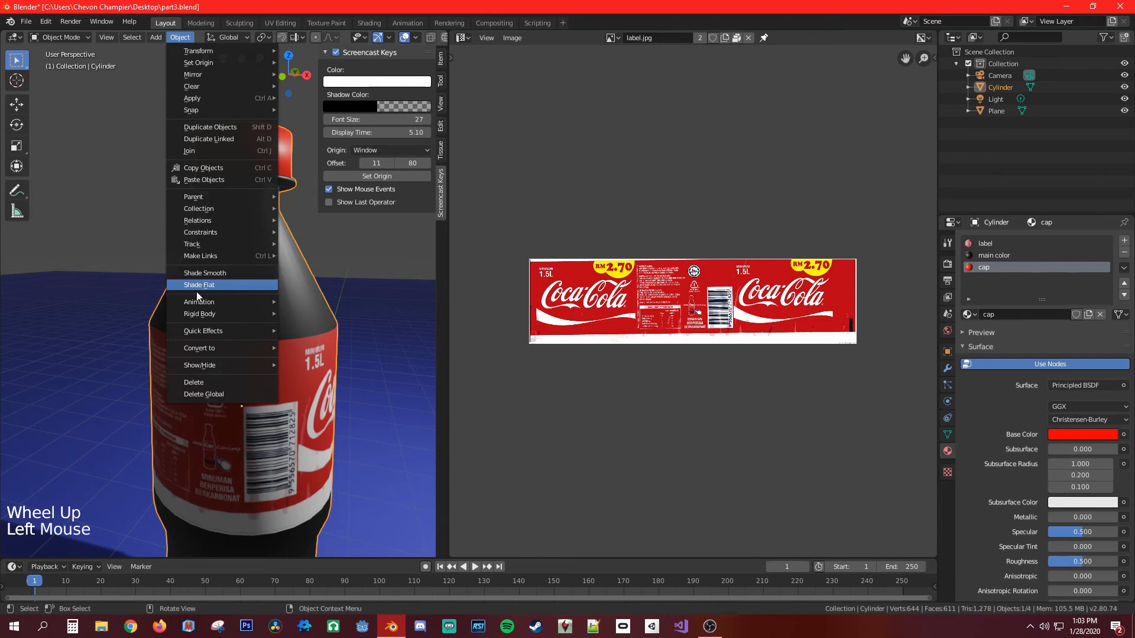
pyautogui.click(207, 273)
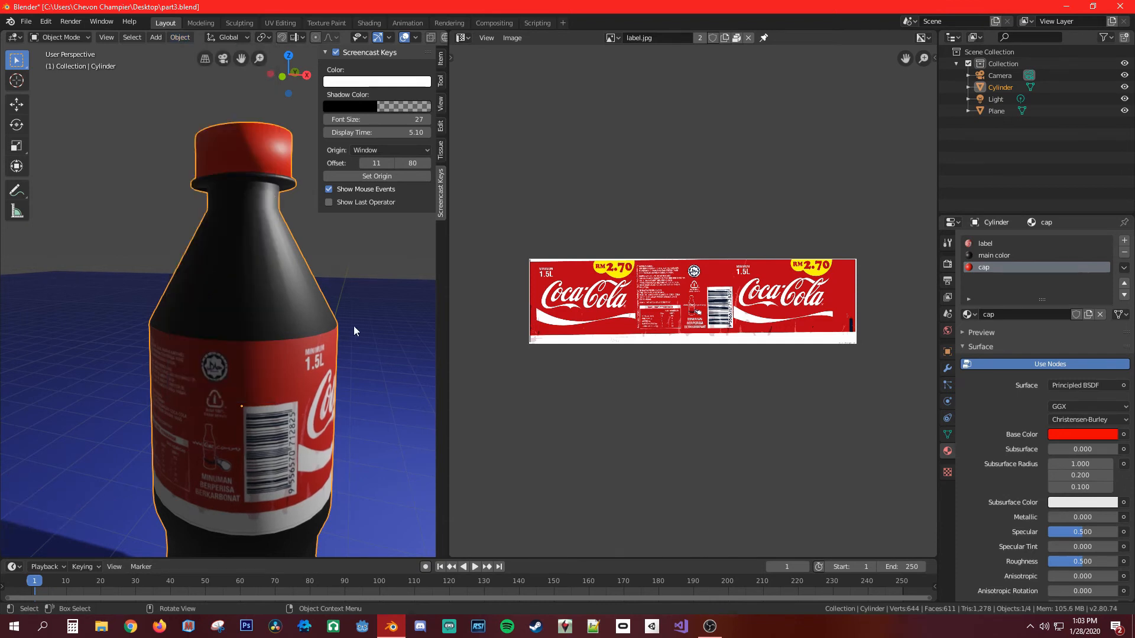
# Inspect the smooth-shaded bottle from several sides, including the front view and a close-up of the Coca-Cola logo.
pyautogui.moveTo(355, 331); pyautogui.dragTo(136, 264, button='middle')
pyautogui.scroll(4, 295, 319)
pyautogui.scroll(-6, 147, 296)
pyautogui.moveTo(158, 328); pyautogui.dragTo(253, 320, button='middle')
pyautogui.scroll(-7, 260, 349)
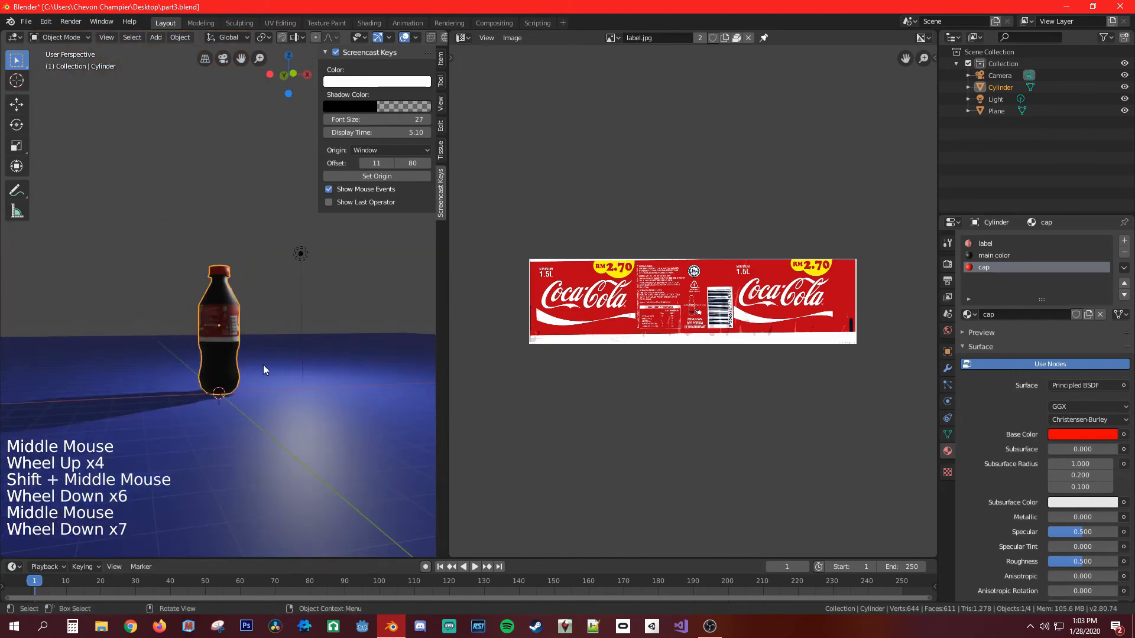
pyautogui.keyDown('shift'); pyautogui.moveTo(263, 364); pyautogui.dragTo(151, 358, button='middle'); pyautogui.keyUp('shift')
pyautogui.scroll(4, 123, 341)
pyautogui.scroll(-3, 150, 342)
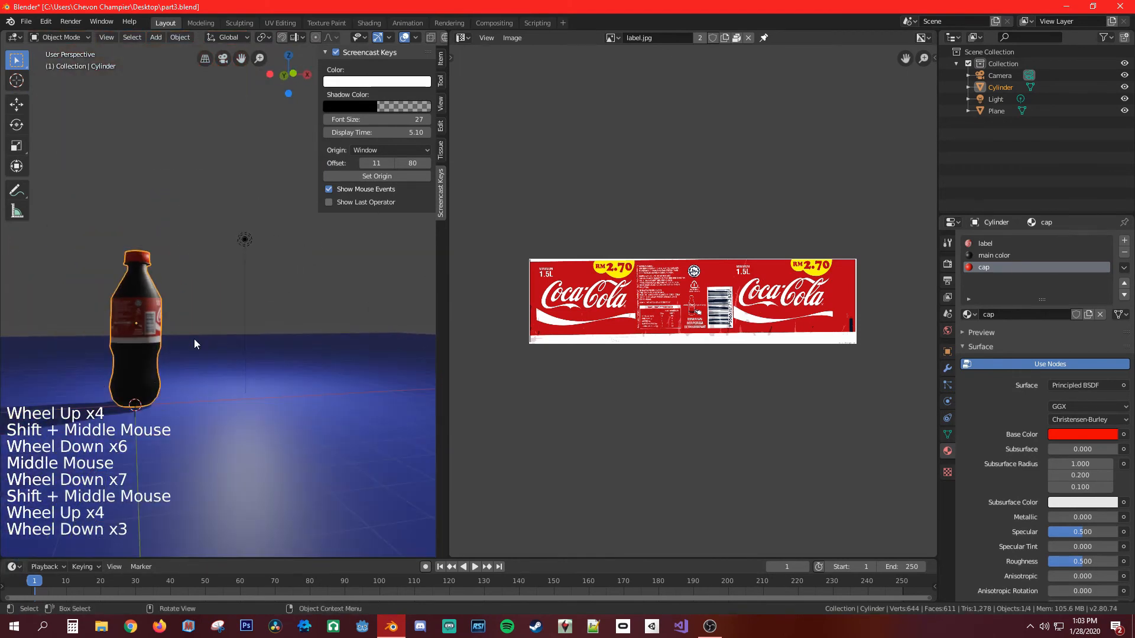
pyautogui.press('KP_1')
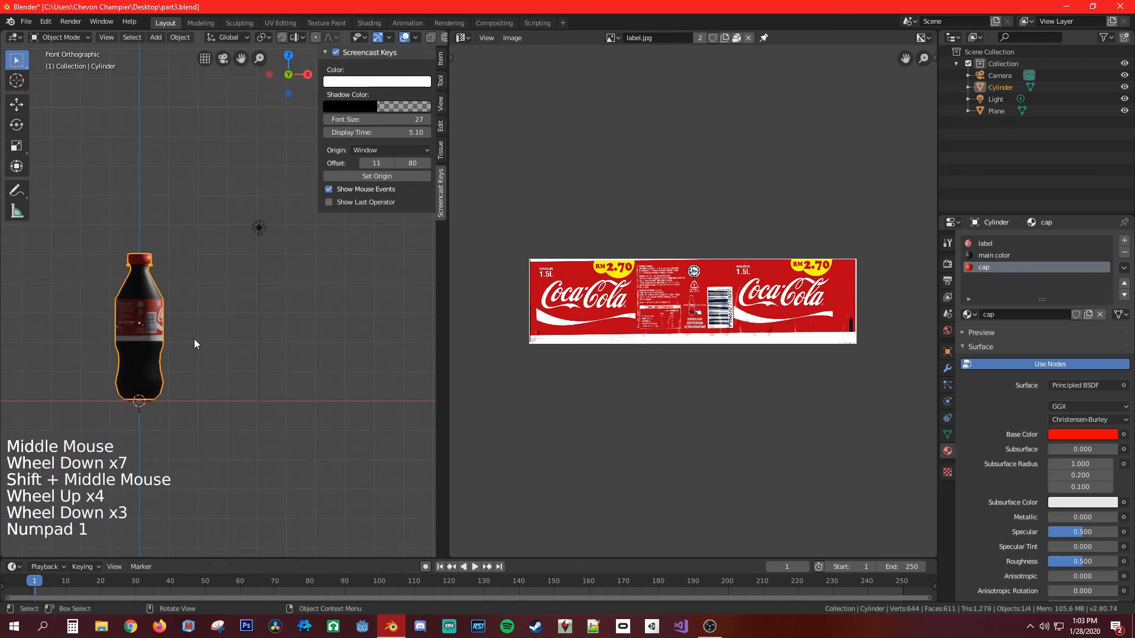
pyautogui.moveTo(192, 353); pyautogui.dragTo(268, 307, button='middle')
pyautogui.scroll(3, 278, 344)
pyautogui.scroll(9, 172, 352)
pyautogui.scroll(6, 120, 353)
pyautogui.keyDown('shift'); pyautogui.scroll(1, 119, 353); pyautogui.keyUp('shift')
pyautogui.keyDown('shift'); pyautogui.moveTo(119, 353); pyautogui.dragTo(117, 344, button='middle'); pyautogui.keyUp('shift')
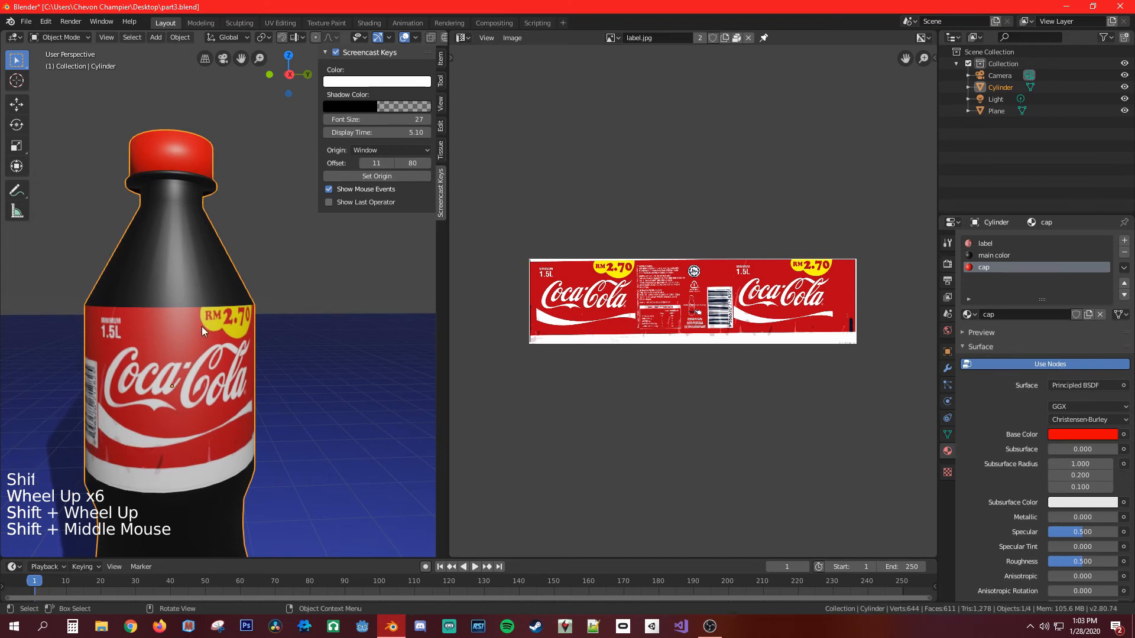
# Examine the whole textured bottle standing on the blue plane from different distances and angles.
pyautogui.scroll(-10, 47, 377)
pyautogui.scroll(-13, 142, 338)
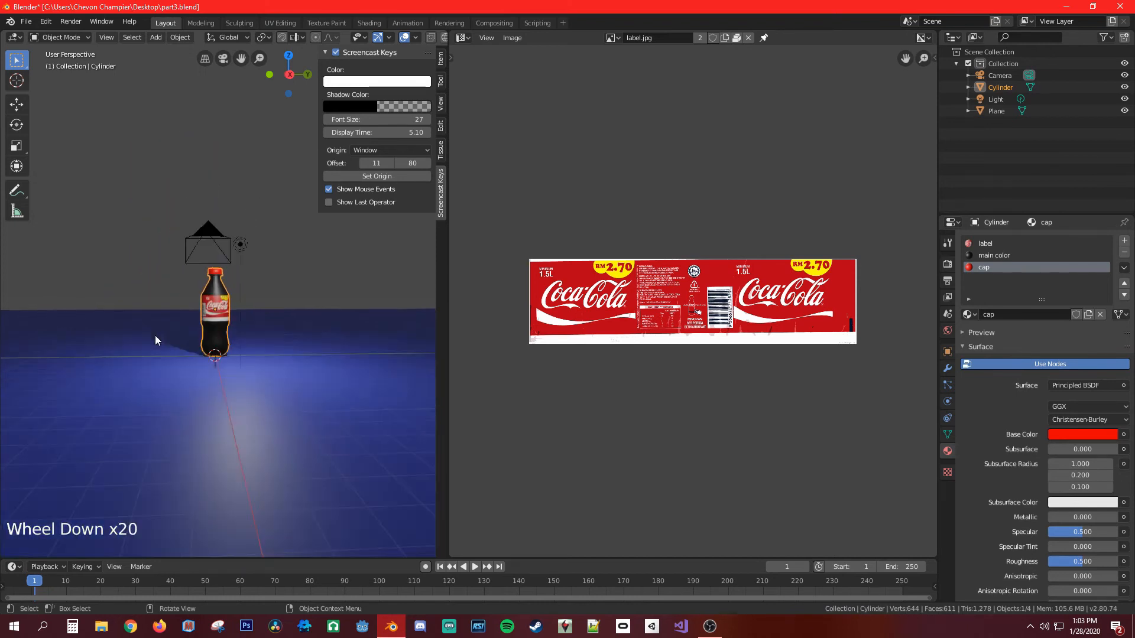
pyautogui.scroll(14, 240, 351)
pyautogui.moveTo(183, 346); pyautogui.dragTo(134, 376, button='middle')
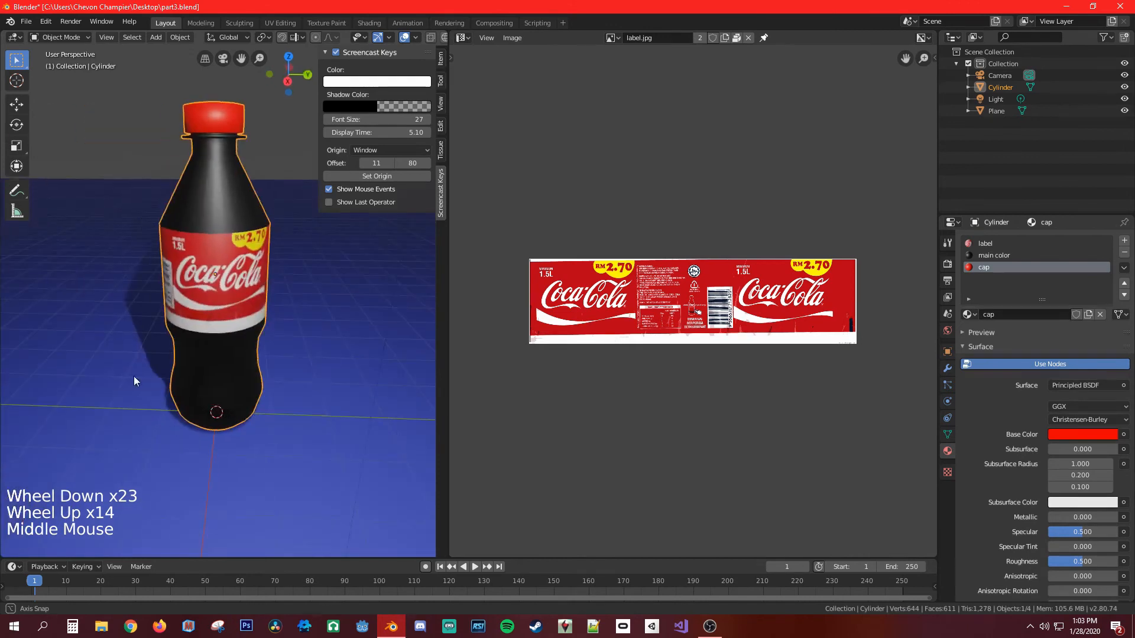
pyautogui.keyDown('shift'); pyautogui.moveTo(182, 349); pyautogui.dragTo(349, 347, button='middle'); pyautogui.keyUp('shift')
pyautogui.keyDown('shift'); pyautogui.scroll(1, 260, 331); pyautogui.keyUp('shift')
pyautogui.keyDown('shift'); pyautogui.scroll(-1, 349, 347); pyautogui.keyUp('shift')
pyautogui.scroll(1, 349, 347)
pyautogui.moveTo(142, 331); pyautogui.dragTo(107, 337, button='middle')
pyautogui.scroll(-1, 236, 319)
pyautogui.keyDown('shift'); pyautogui.scroll(1, 239, 319); pyautogui.keyUp('shift')
pyautogui.keyDown('shift'); pyautogui.moveTo(239, 320); pyautogui.dragTo(304, 328, button='middle'); pyautogui.keyUp('shift')
pyautogui.keyDown('shift'); pyautogui.scroll(-1, 304, 328); pyautogui.keyUp('shift')
pyautogui.moveTo(308, 329); pyautogui.dragTo(229, 306, button='middle')
pyautogui.scroll(-9, 230, 306)
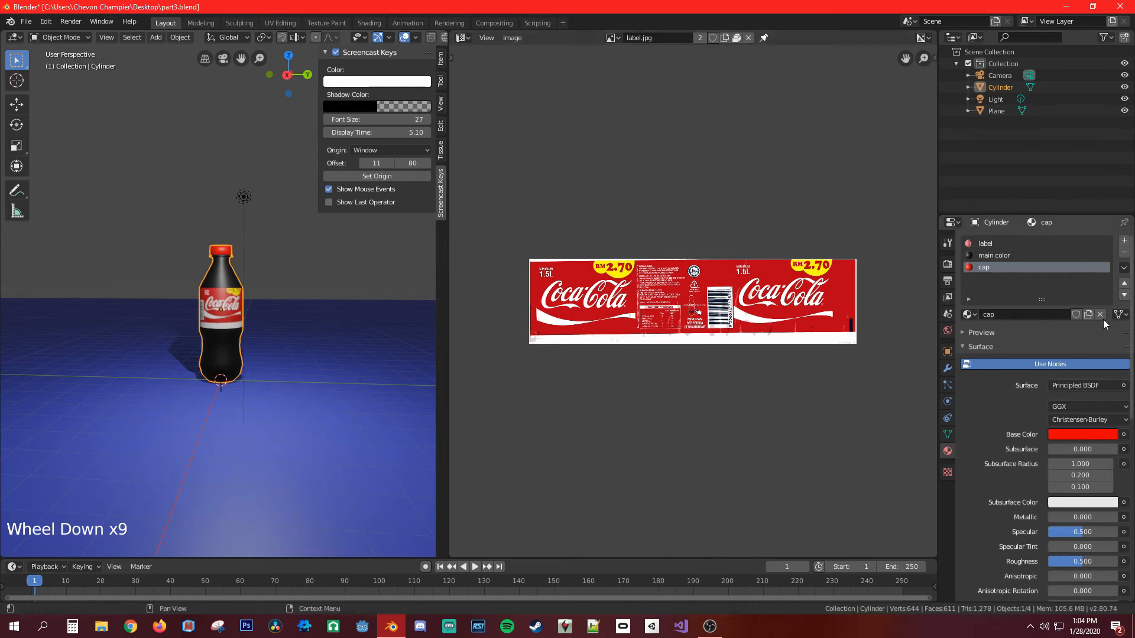
# Add a Subdivision Surface modifier to the bottle.
pyautogui.click(947, 369)
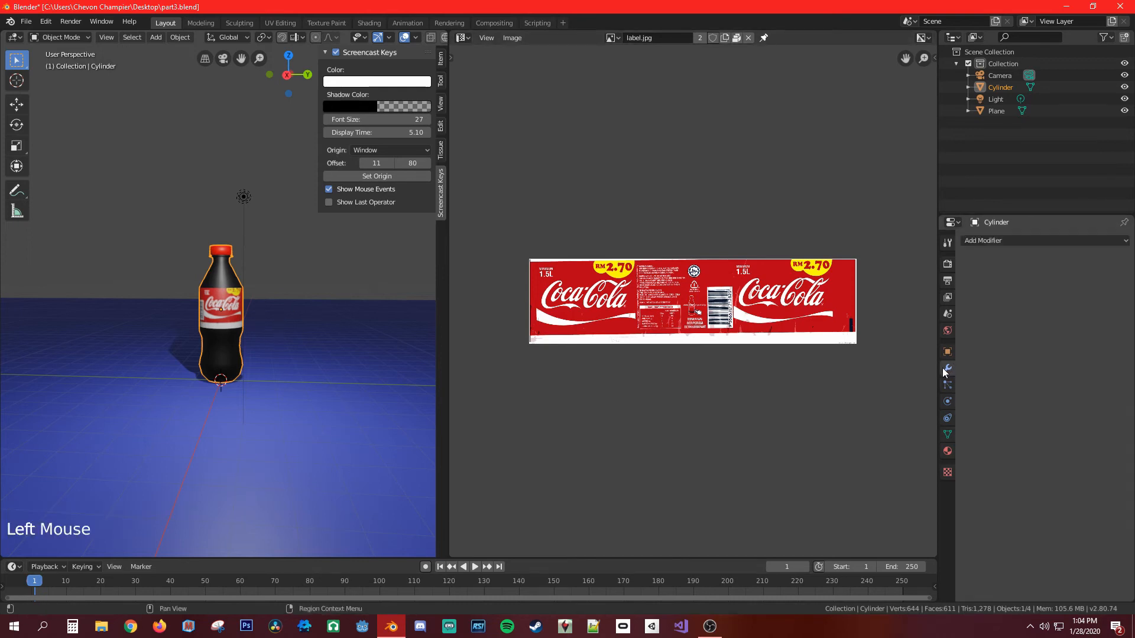
pyautogui.click(985, 241)
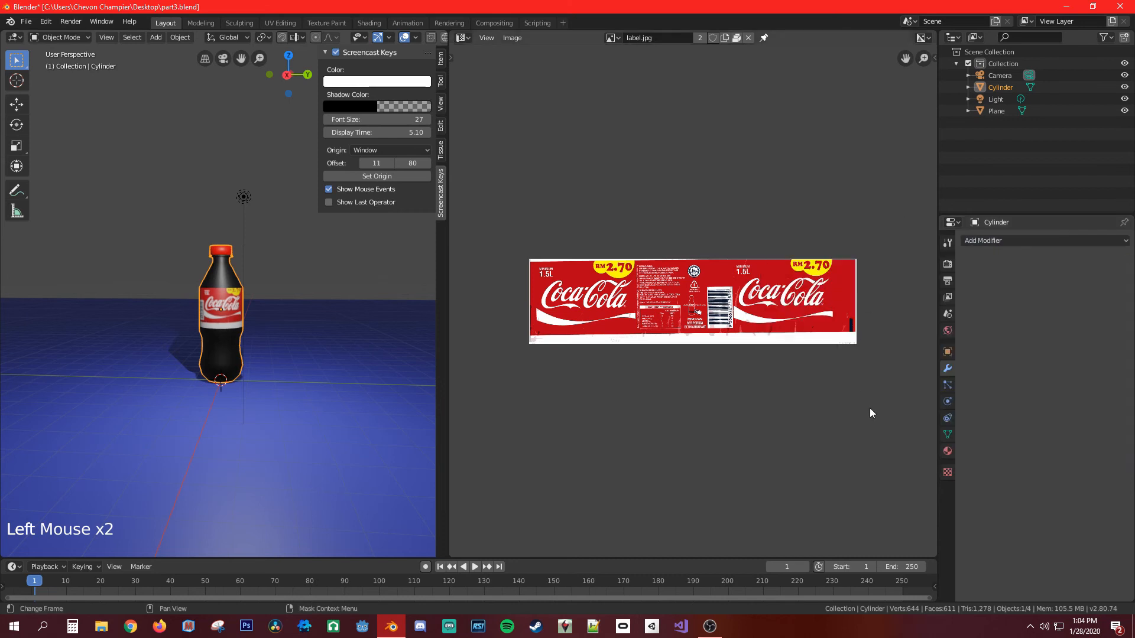
pyautogui.click(998, 241)
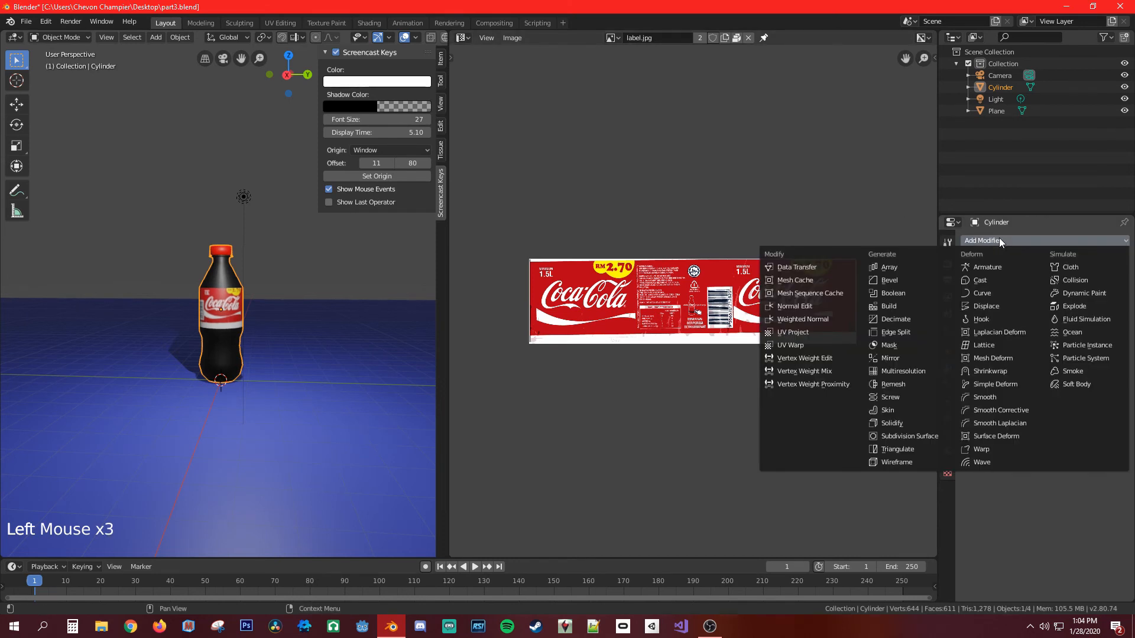
pyautogui.click(916, 435)
# Inspect the subdivided bottle up close and from several sides, checking the label, cap and base.
pyautogui.scroll(4, 212, 342)
pyautogui.scroll(7, 230, 349)
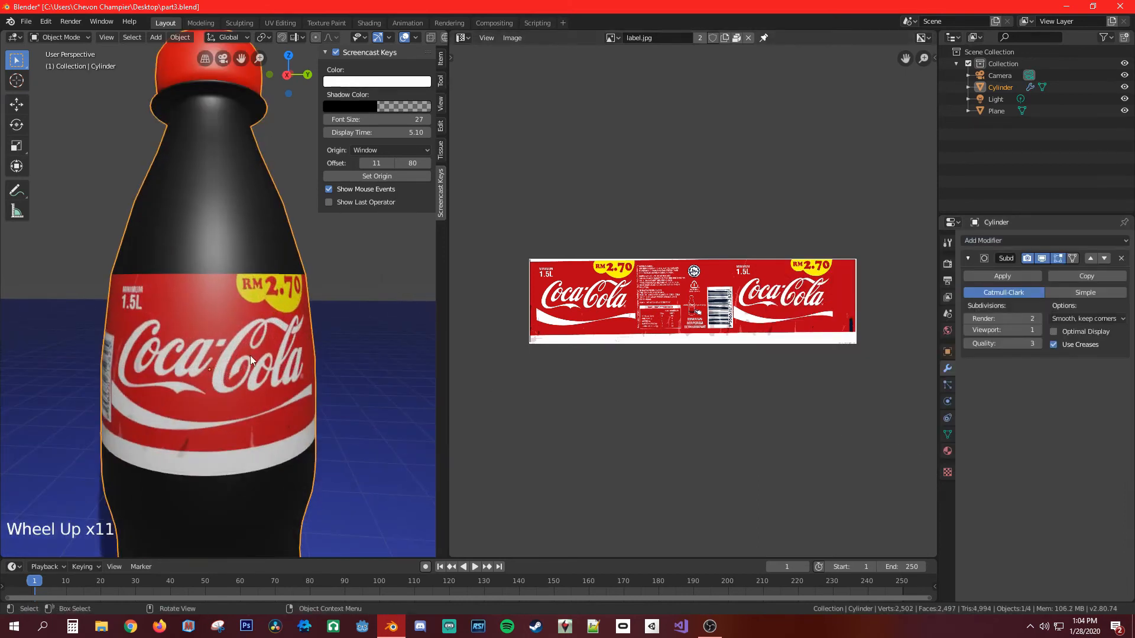
pyautogui.keyDown('shift'); pyautogui.moveTo(250, 356); pyautogui.dragTo(338, 415, button='middle'); pyautogui.keyUp('shift')
pyautogui.scroll(1, 297, 411)
pyautogui.scroll(-6, 301, 407)
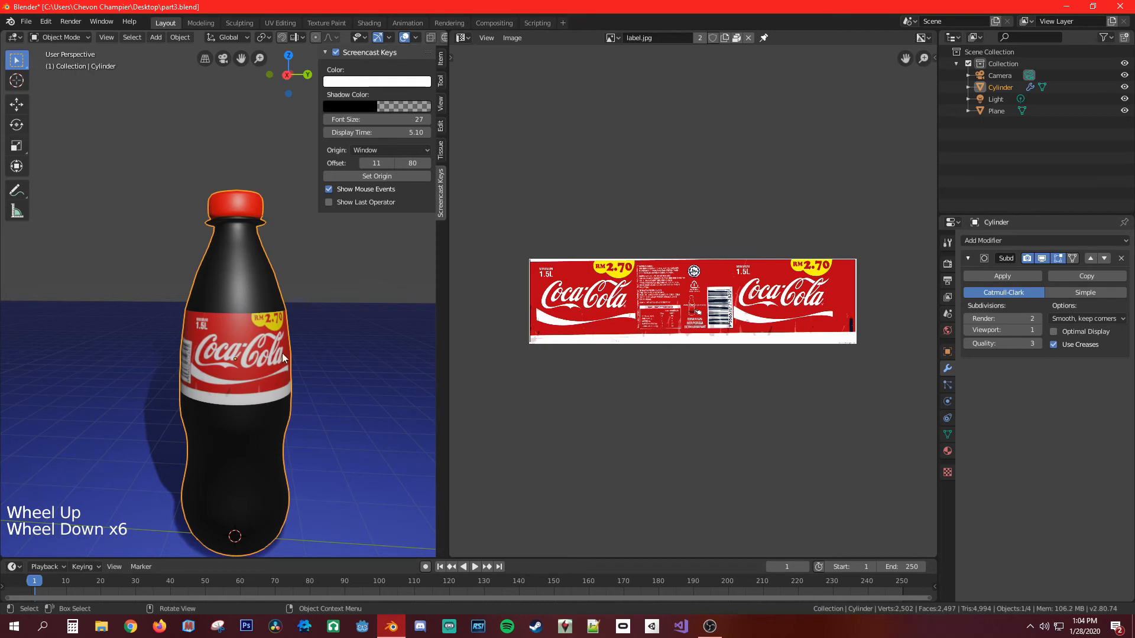
pyautogui.press('`')
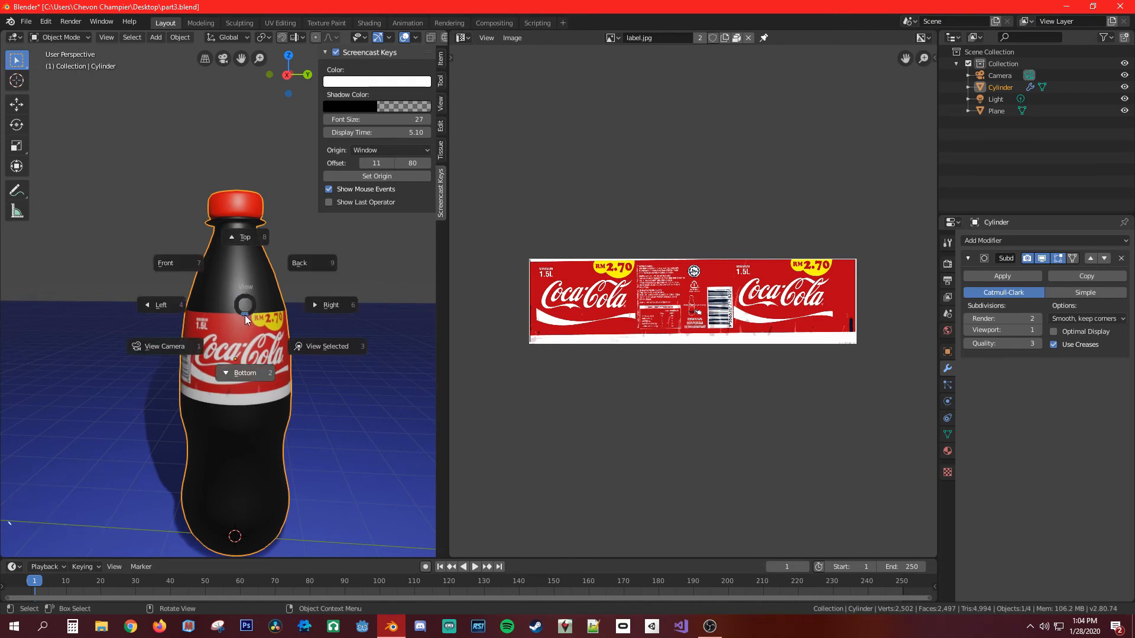
pyautogui.click(245, 316)
pyautogui.scroll(-13, 233, 310)
pyautogui.scroll(1, 239, 304)
pyautogui.moveTo(238, 304); pyautogui.dragTo(267, 290, button='middle')
pyautogui.scroll(2, 224, 271)
pyautogui.scroll(1, 296, 174)
pyautogui.scroll(-1, 267, 290)
pyautogui.scroll(6, 217, 393)
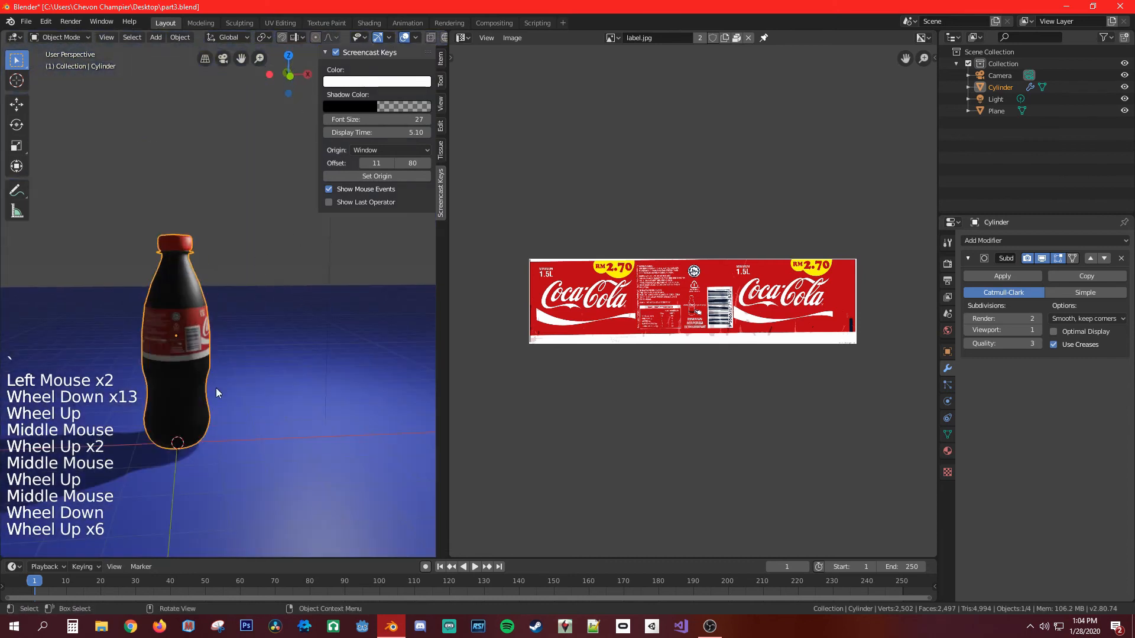
pyautogui.scroll(-2, 216, 387)
pyautogui.scroll(4, 250, 406)
pyautogui.keyDown('shift'); pyautogui.moveTo(250, 405); pyautogui.dragTo(367, 399, button='middle'); pyautogui.keyUp('shift')
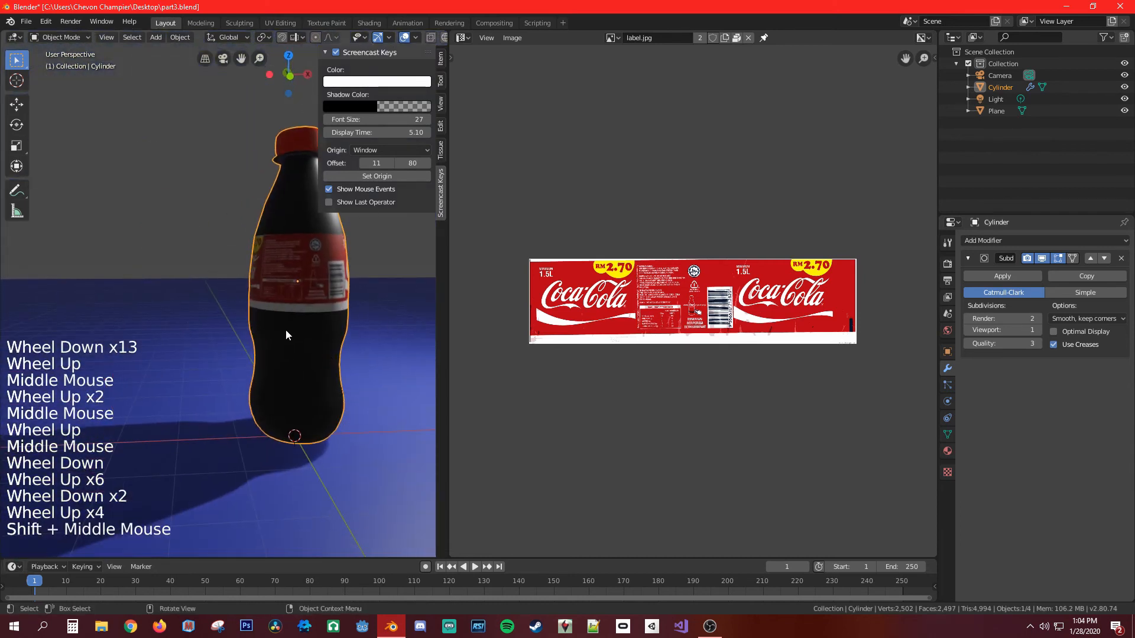
# In Edit Mode, add a loop cut around the bottle's shoulder and slide it down close to the label's upper edge.
pyautogui.press('Tab')
pyautogui.keyDown('shift'); pyautogui.moveTo(286, 331); pyautogui.dragTo(240, 329, button='middle'); pyautogui.keyUp('shift')
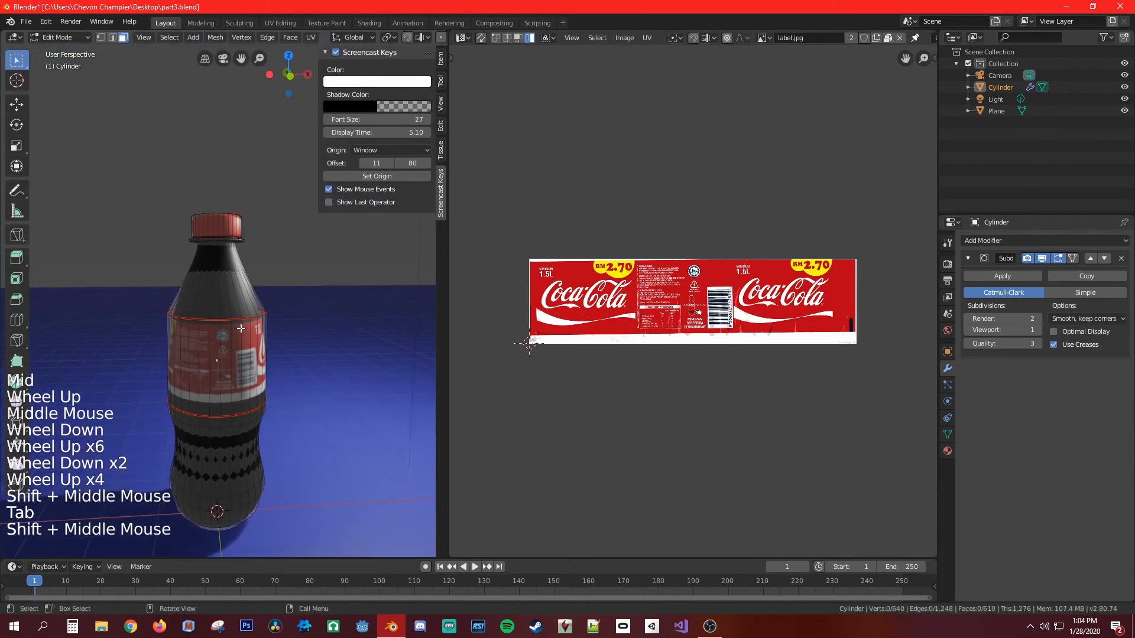
pyautogui.hotkey('ctrl', 'r')
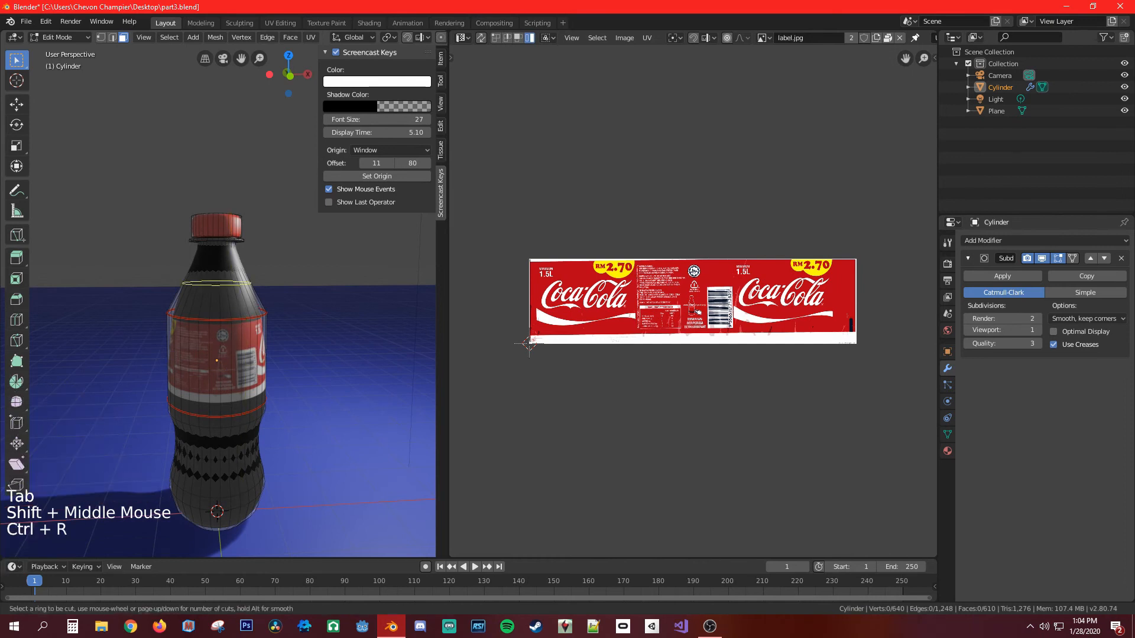
pyautogui.click(245, 287)
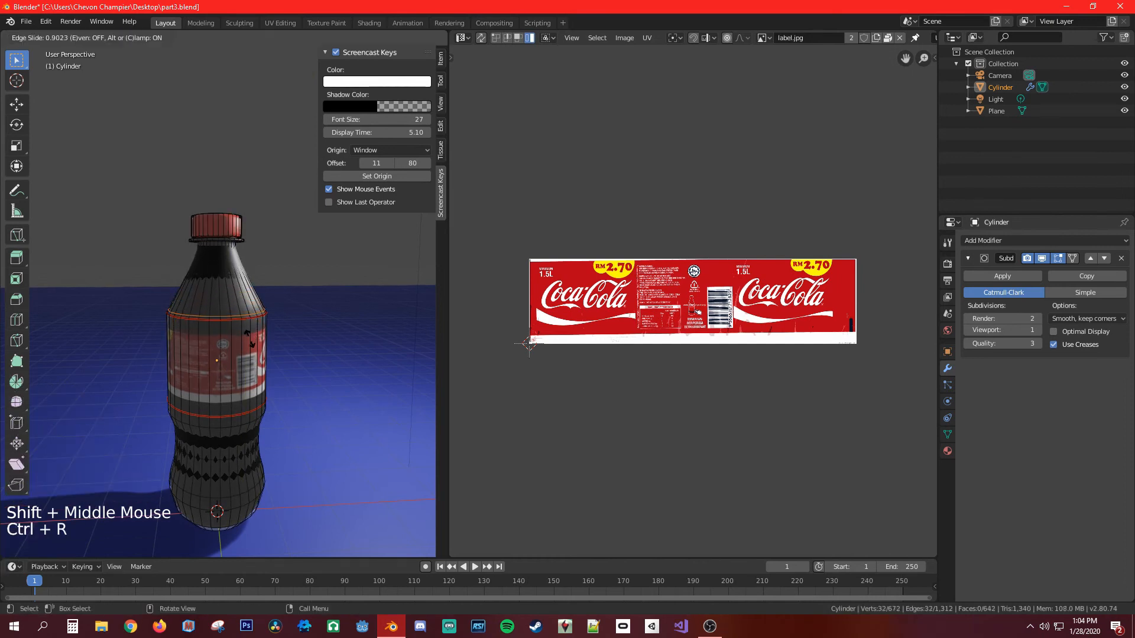
pyautogui.click(249, 339)
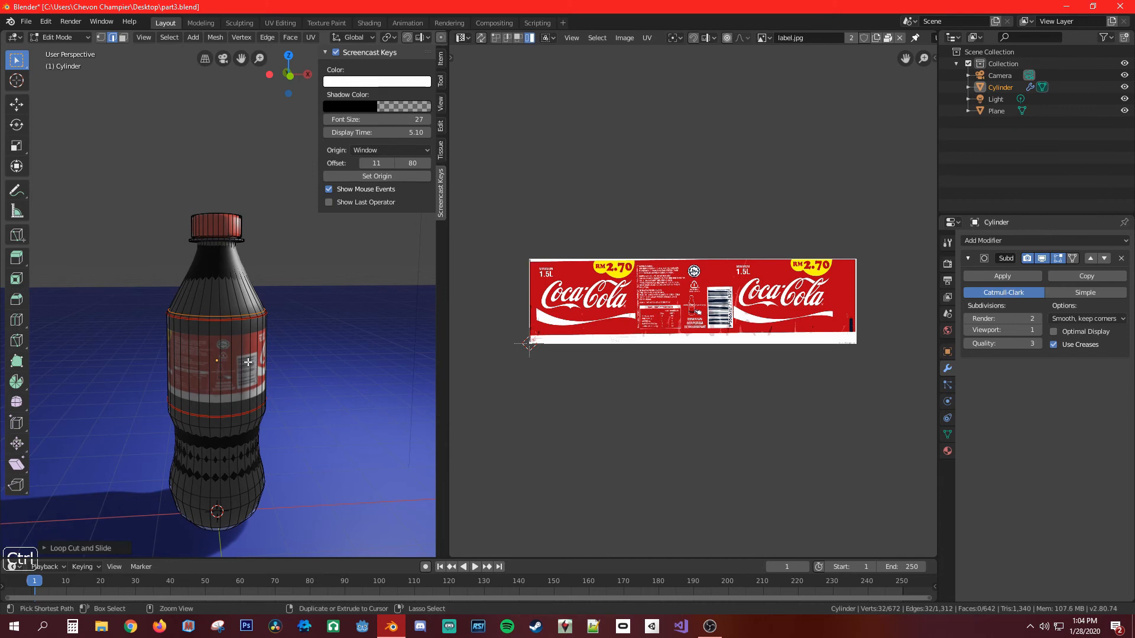
# Add two supporting loop cuts within the label section, one close to its upper edge and one close to its lower edge.
pyautogui.hotkey('ctrl', 'r')
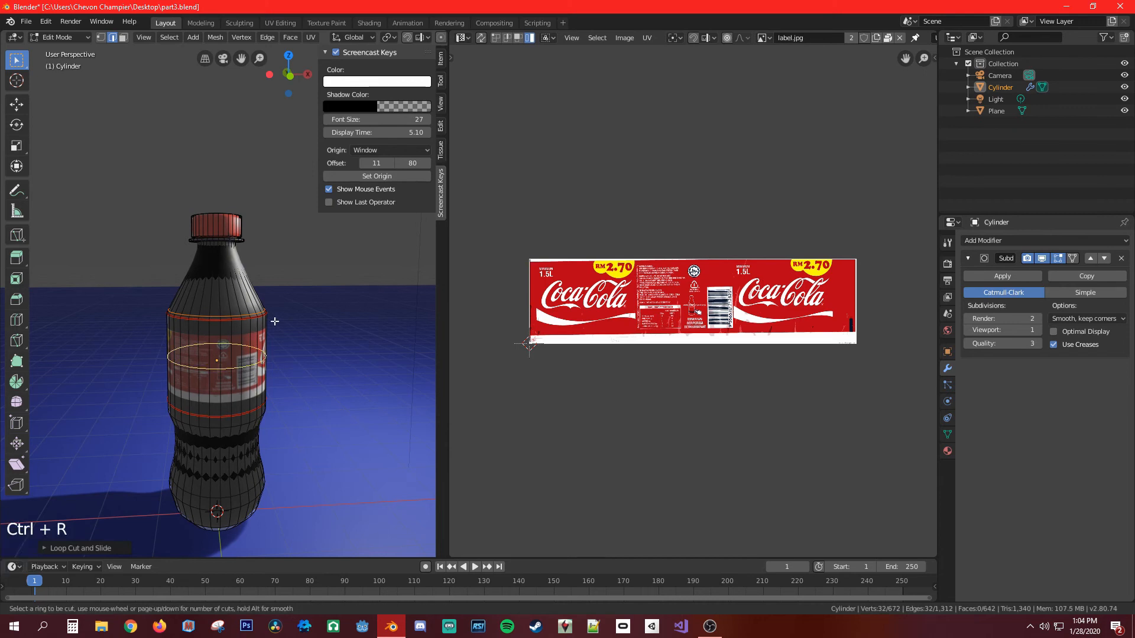
pyautogui.click(264, 355)
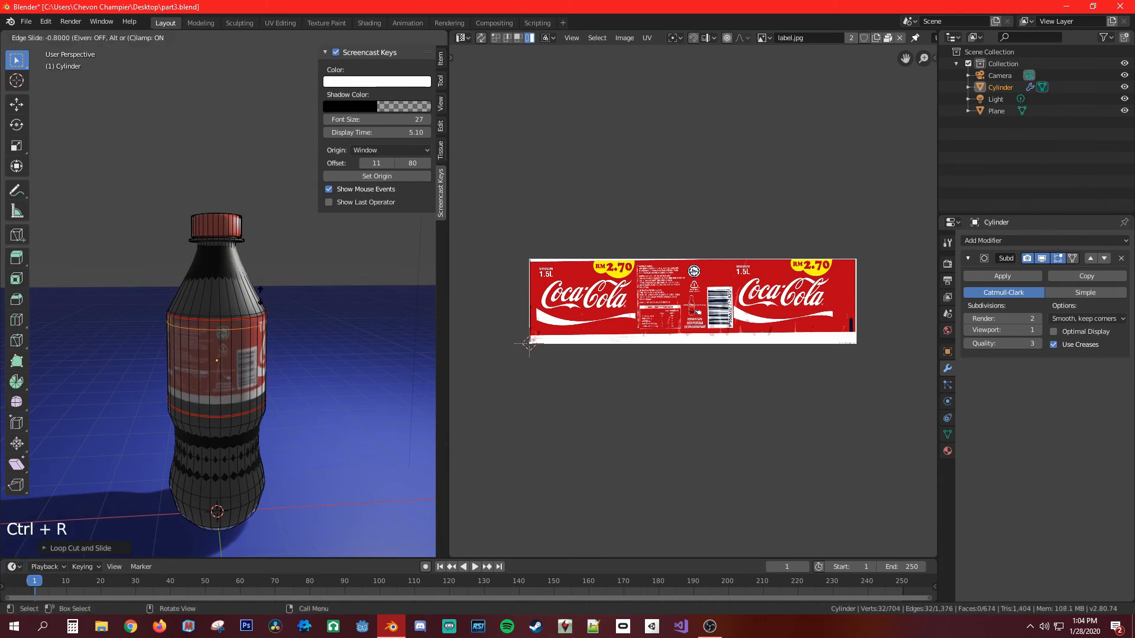
pyautogui.click(266, 290)
pyautogui.hotkey('ctrl', 'r')
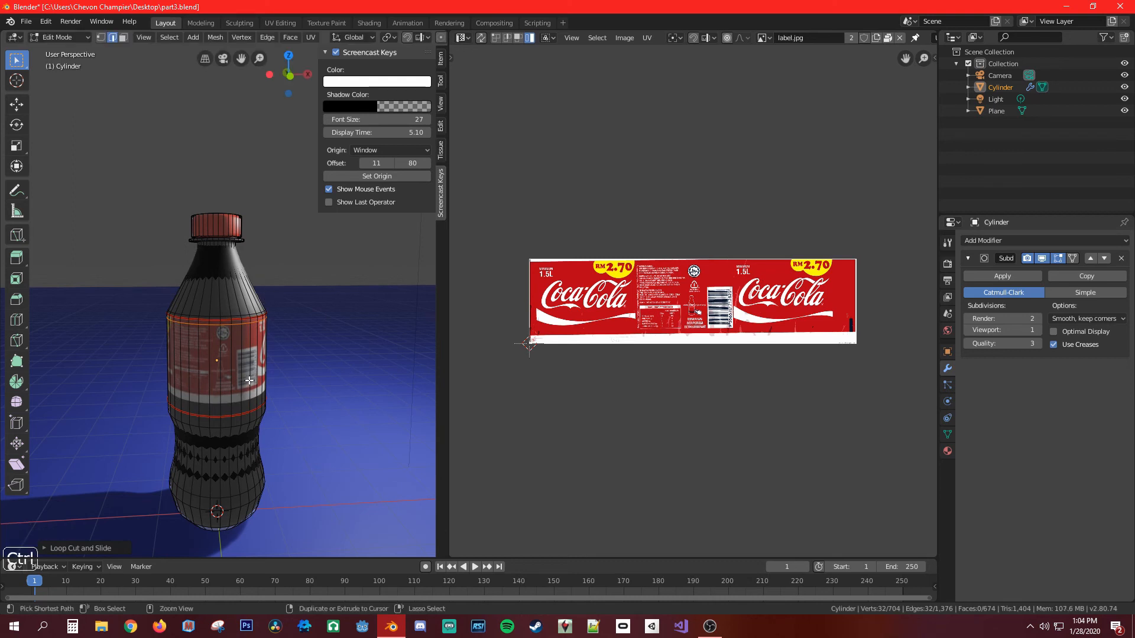
pyautogui.click(243, 377)
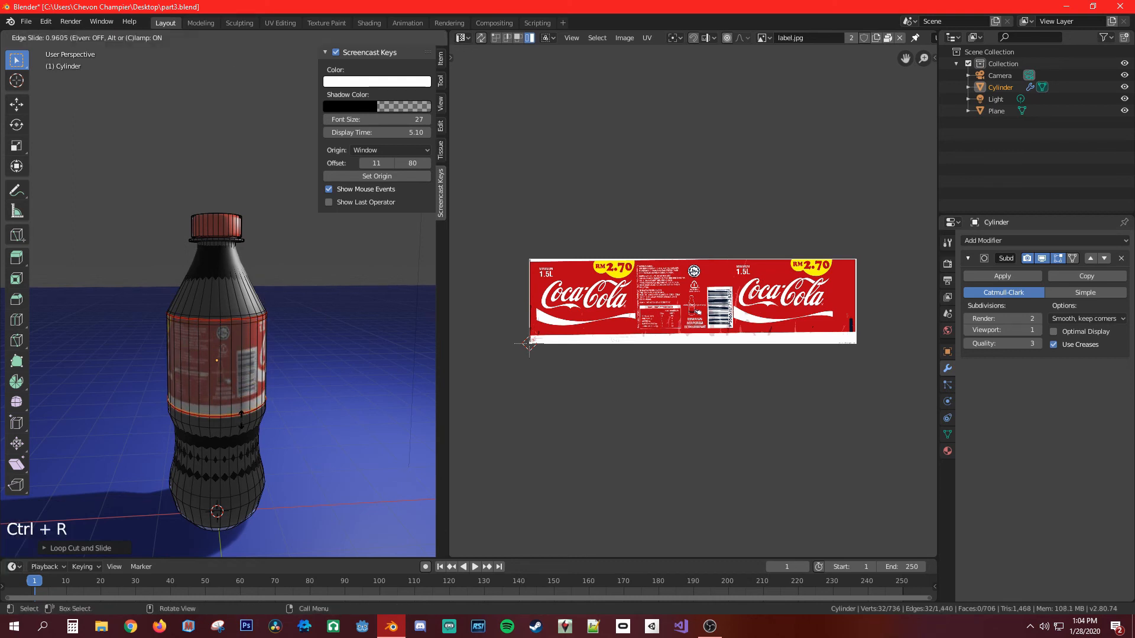
pyautogui.click(243, 417)
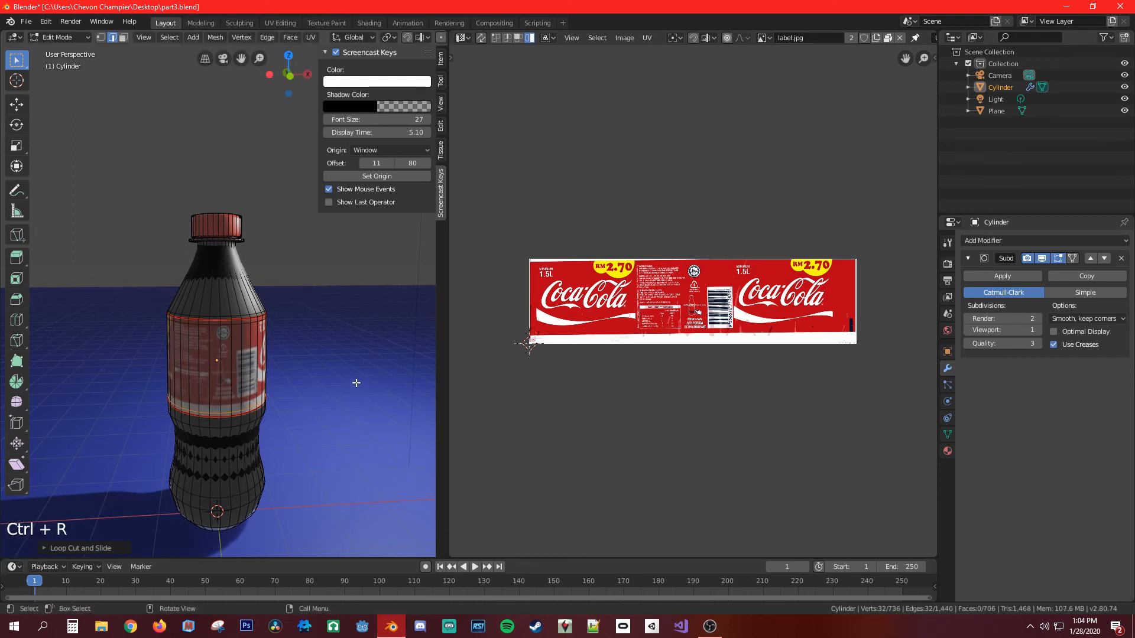
pyautogui.press('Tab')
# Add a loop cut around the base of the bottle and slide it down close to the bottom edge.
pyautogui.moveTo(357, 382); pyautogui.dragTo(370, 346, button='middle')
pyautogui.scroll(-5, 247, 391)
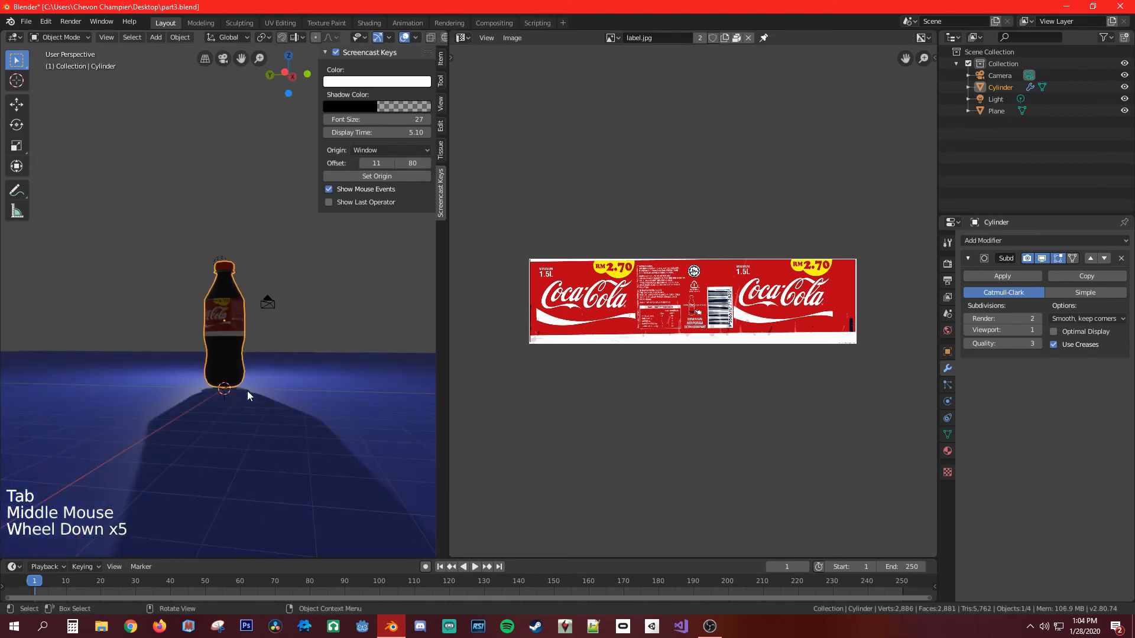
pyautogui.moveTo(247, 391); pyautogui.dragTo(310, 372, button='middle')
pyautogui.scroll(5, 286, 381)
pyautogui.keyDown('shift'); pyautogui.scroll(1, 287, 393); pyautogui.keyUp('shift')
pyautogui.scroll(-1, 292, 375)
pyautogui.scroll(1, 293, 375)
pyautogui.scroll(4, 311, 412)
pyautogui.keyDown('shift'); pyautogui.moveTo(311, 413); pyautogui.dragTo(195, 288, button='middle'); pyautogui.keyUp('shift')
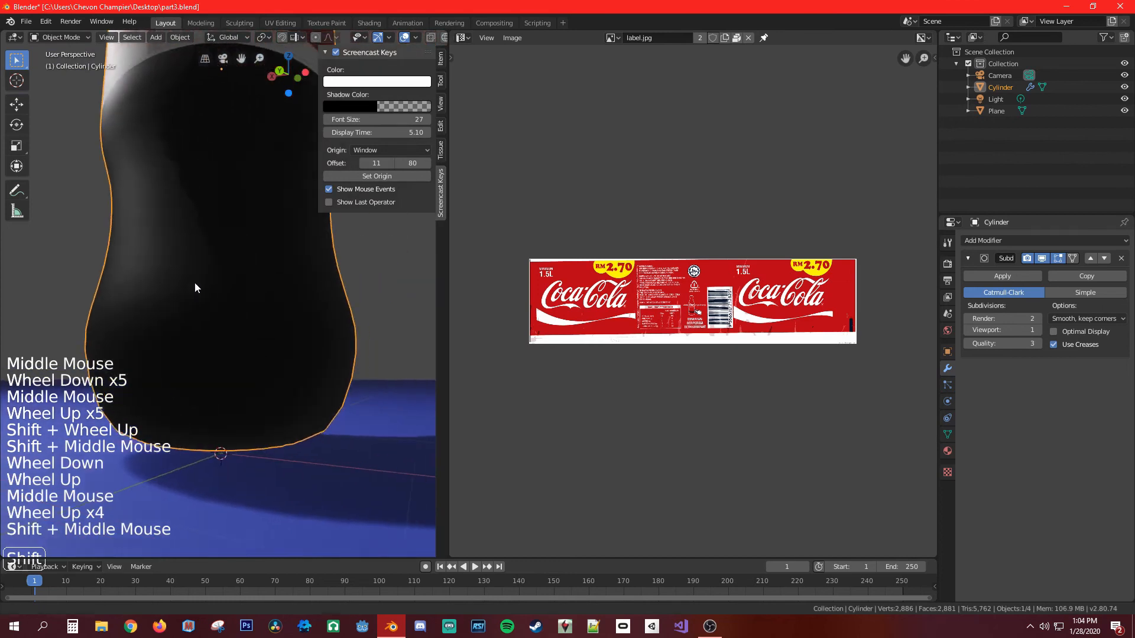
pyautogui.moveTo(227, 357); pyautogui.dragTo(236, 357, button='middle')
pyautogui.press('Tab')
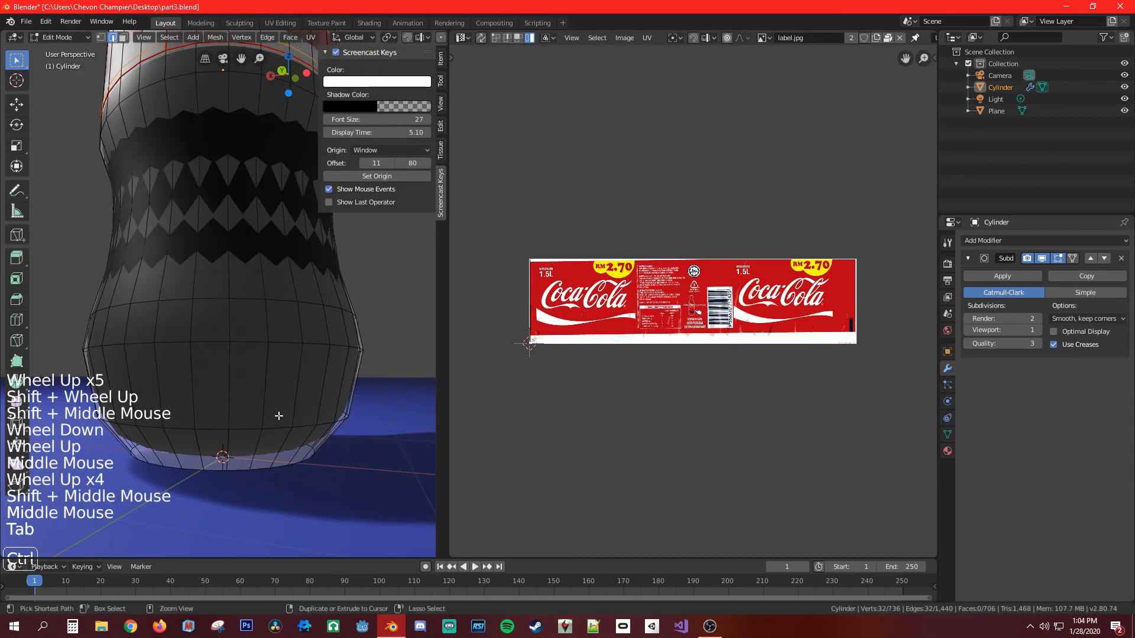
pyautogui.hotkey('ctrl', 'r')
pyautogui.click(292, 451)
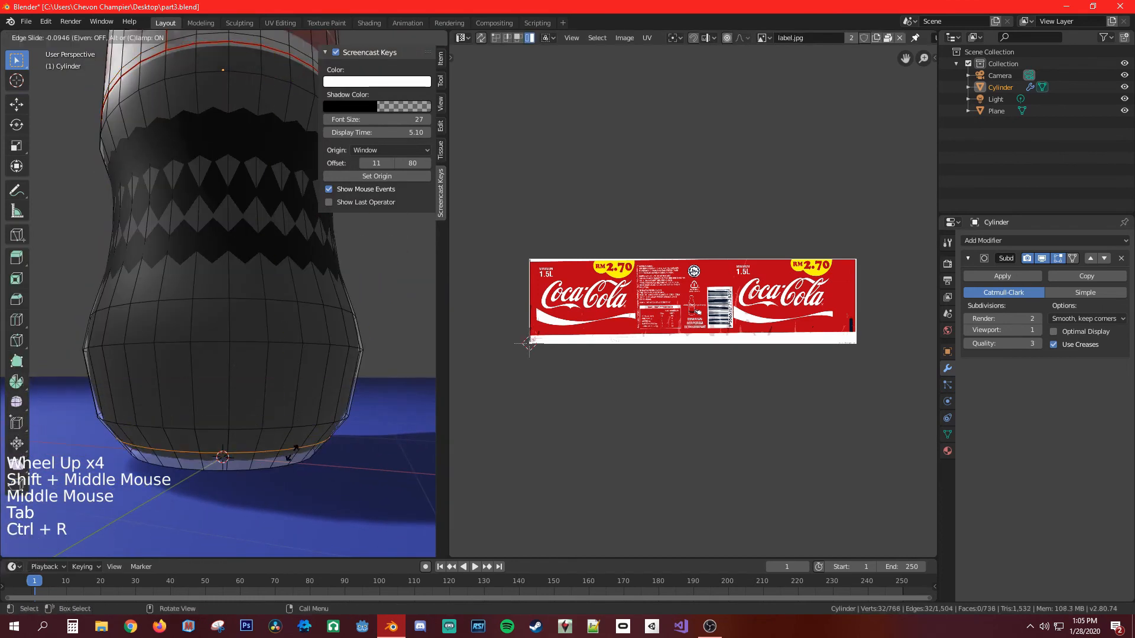
pyautogui.click(294, 475)
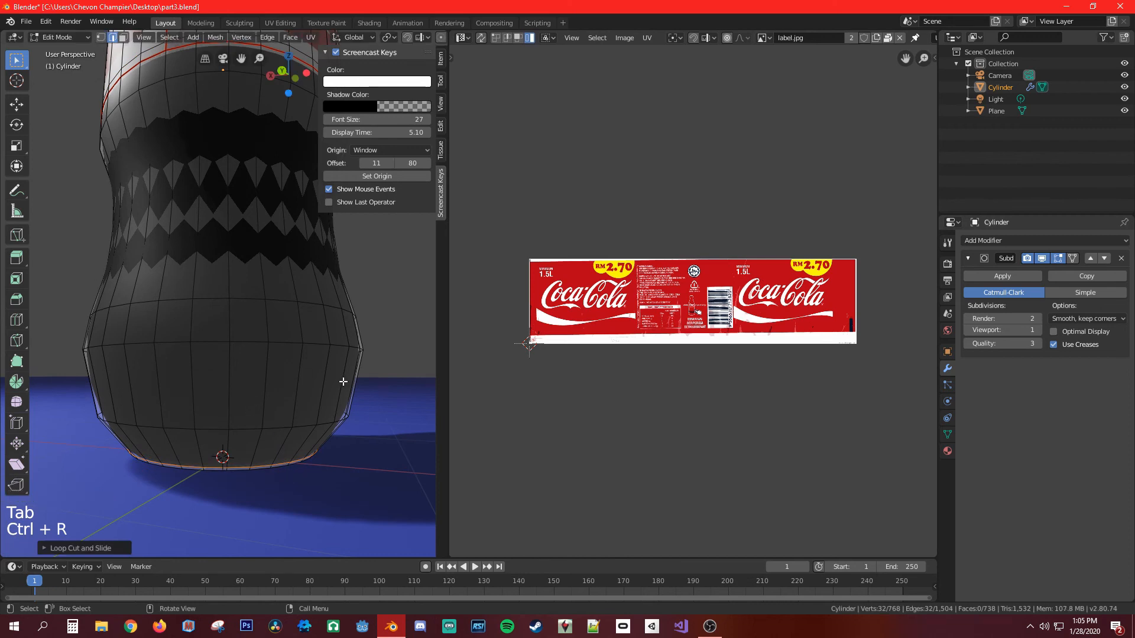
pyautogui.press('Tab')
# Examine the whole bottle from different distances and angles, then through the scene camera.
pyautogui.scroll(-7, 279, 388)
pyautogui.moveTo(287, 360); pyautogui.dragTo(300, 335, button='middle')
pyautogui.scroll(4, 205, 332)
pyautogui.scroll(1, 253, 333)
pyautogui.scroll(-5, 253, 334)
pyautogui.scroll(-1, 278, 331)
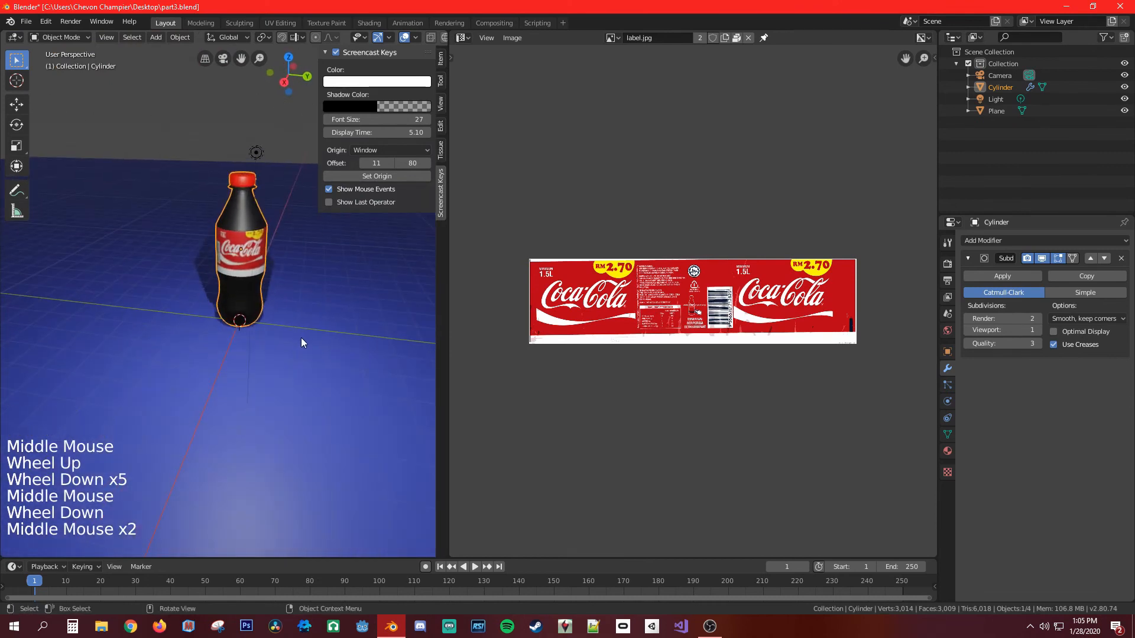
pyautogui.press('KP_0')
pyautogui.scroll(3, 258, 321)
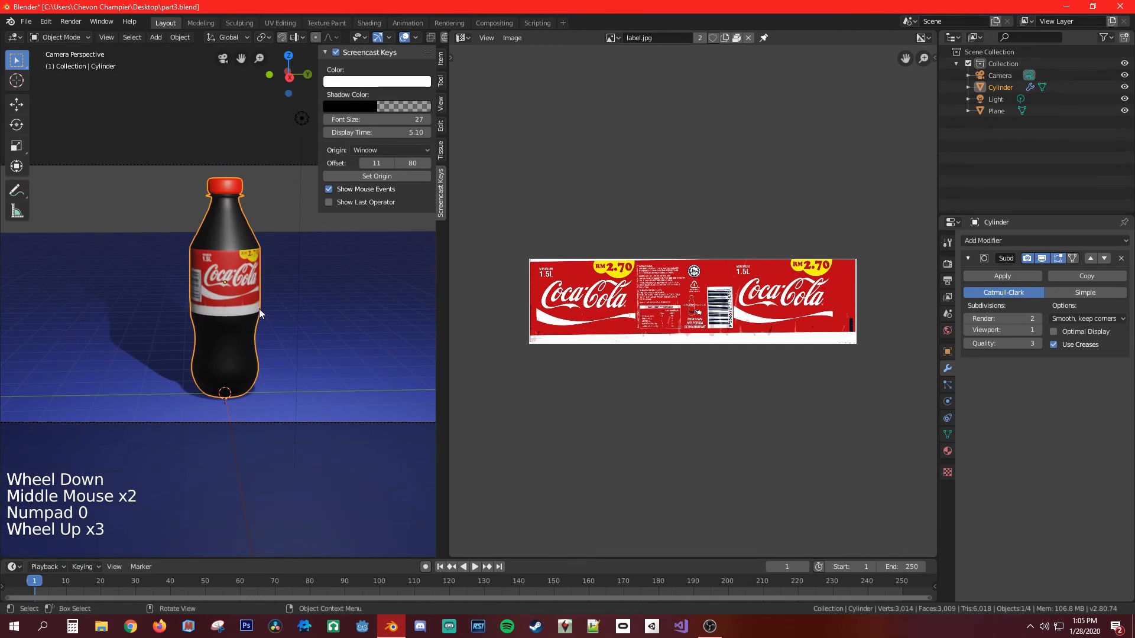
pyautogui.scroll(3, 258, 310)
pyautogui.scroll(-2, 257, 315)
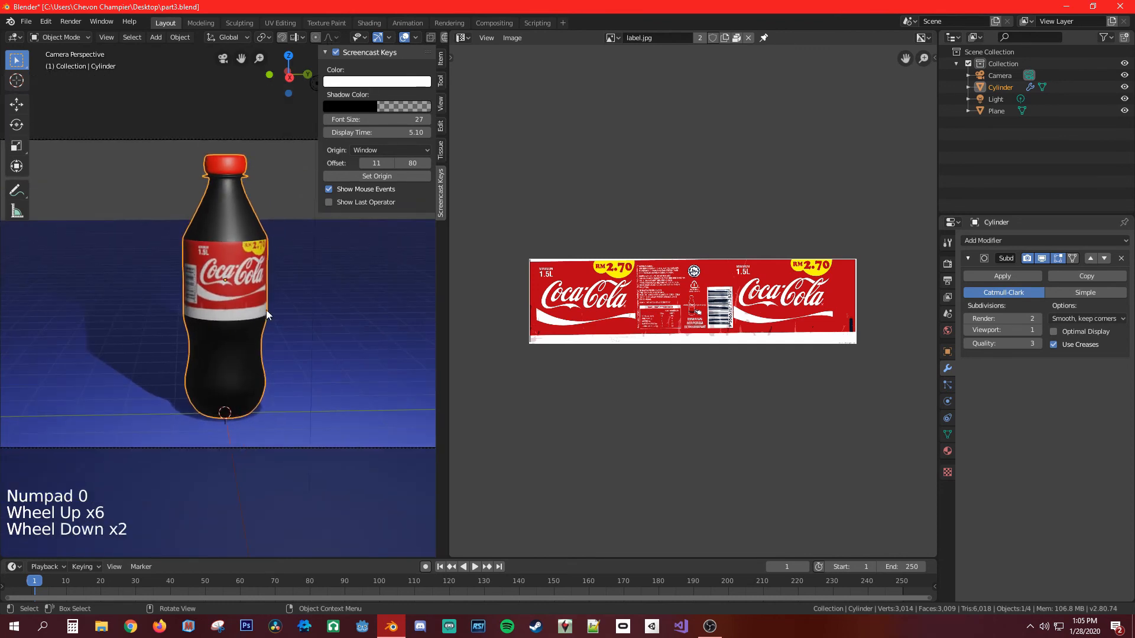
# Add two loop cuts around the red cap, one close to its top edge and one close to its bottom edge.
pyautogui.keyDown('shift'); pyautogui.moveTo(216, 222); pyautogui.dragTo(227, 346, button='middle'); pyautogui.keyUp('shift')
pyautogui.scroll(9, 224, 331)
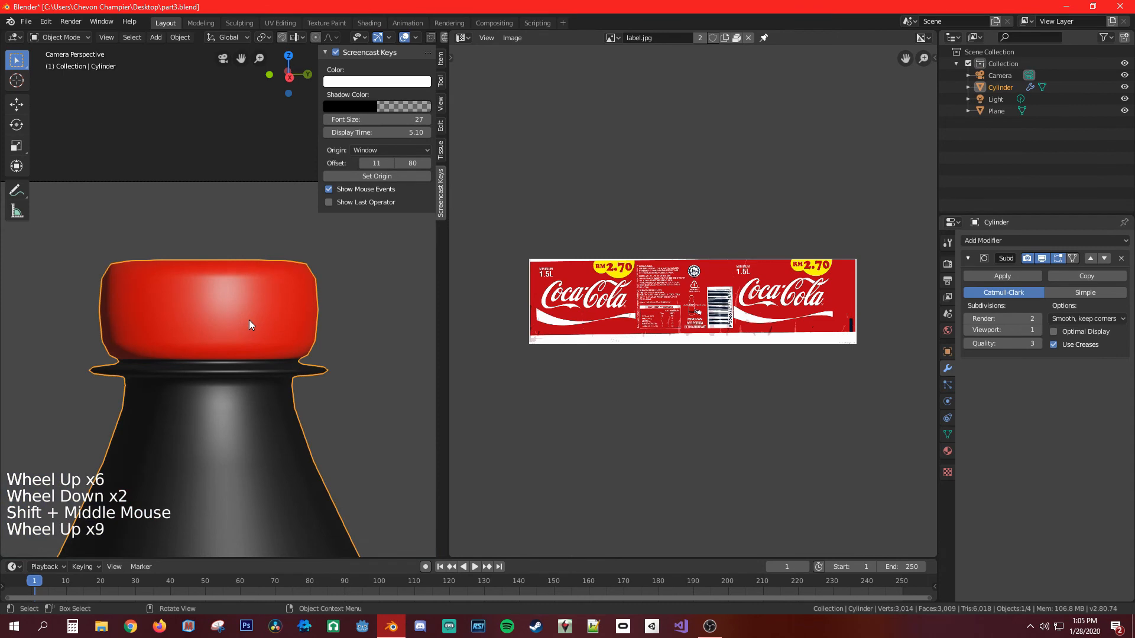
pyautogui.press('Tab')
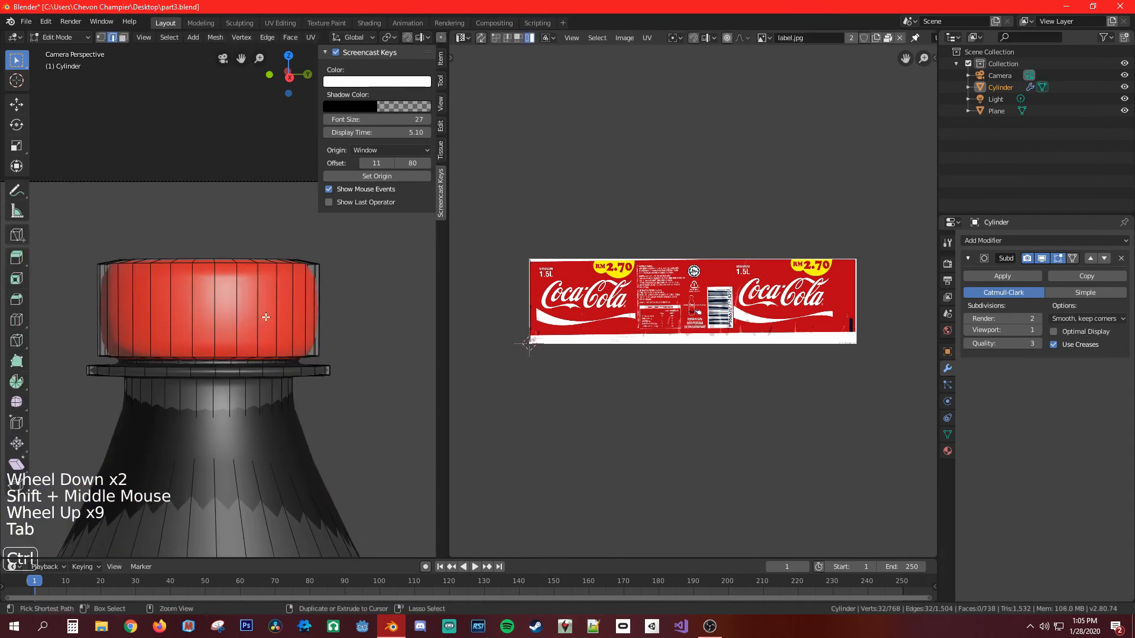
pyautogui.hotkey('ctrl', 'r')
pyautogui.click(274, 290)
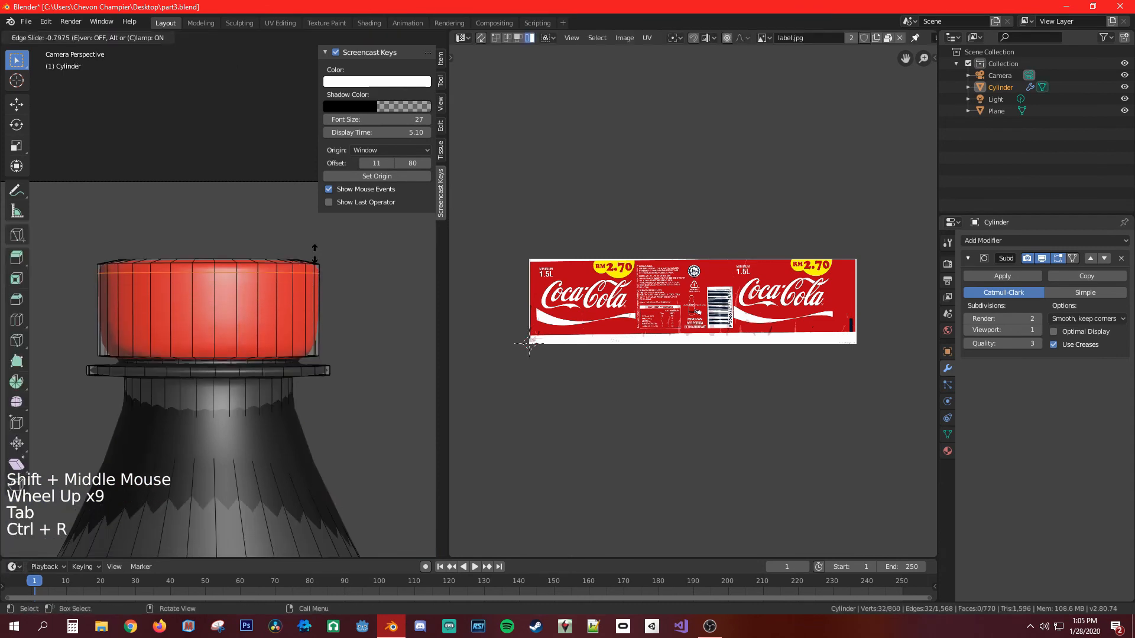
pyautogui.click(309, 269)
pyautogui.hotkey('ctrl', 'r')
pyautogui.click(310, 293)
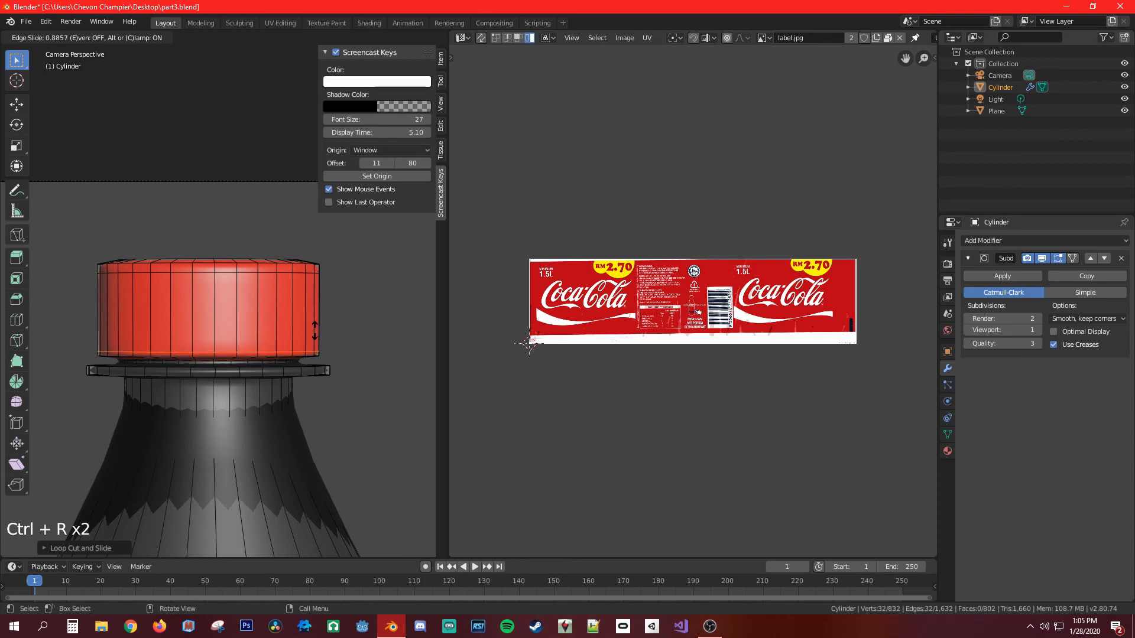
pyautogui.click(346, 314)
# Return to Object Mode and review the bottle with its sharpened cap and label edges from several sides.
pyautogui.scroll(-7, 331, 337)
pyautogui.scroll(-3, 310, 366)
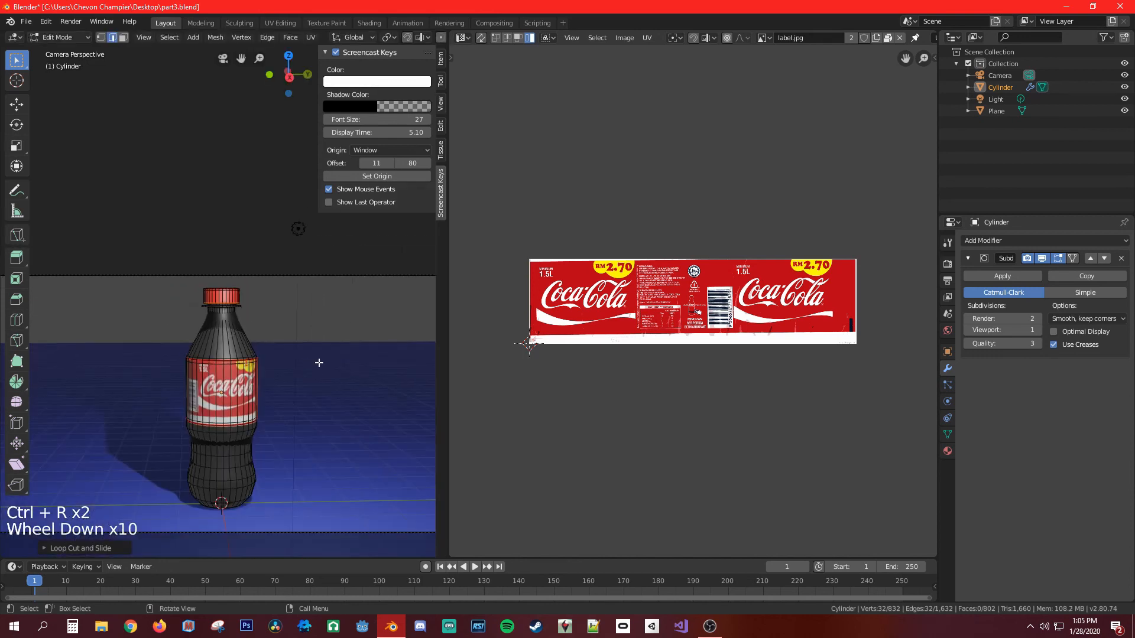
pyautogui.moveTo(316, 366); pyautogui.dragTo(236, 380, button='middle')
pyautogui.scroll(1, 297, 342)
pyautogui.press('Tab')
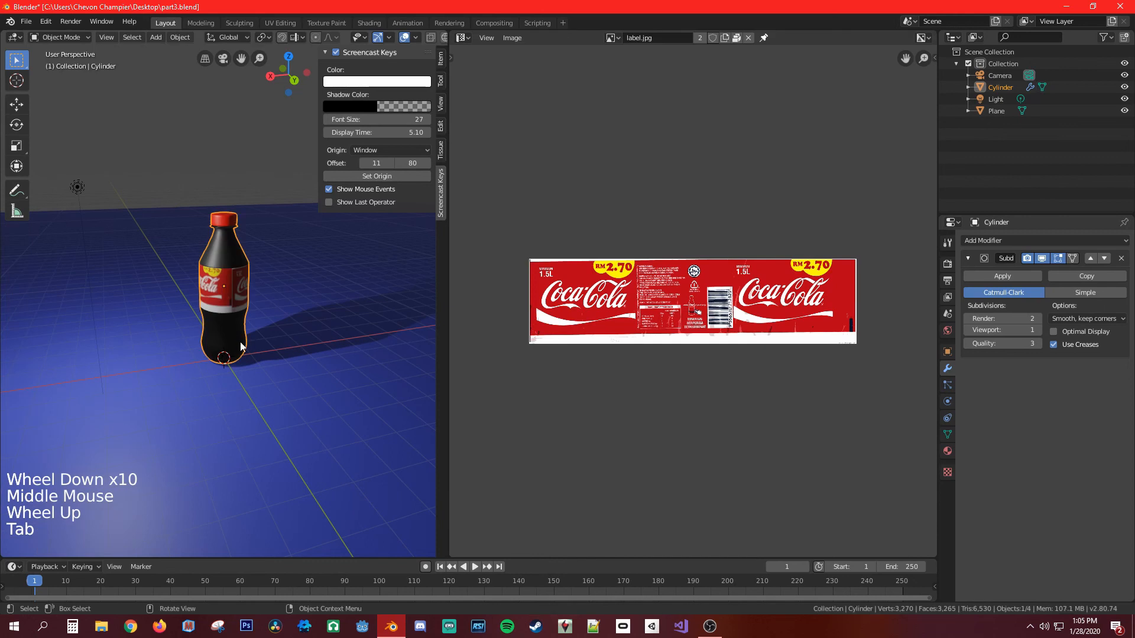
pyautogui.moveTo(240, 342); pyautogui.dragTo(372, 339, button='middle')
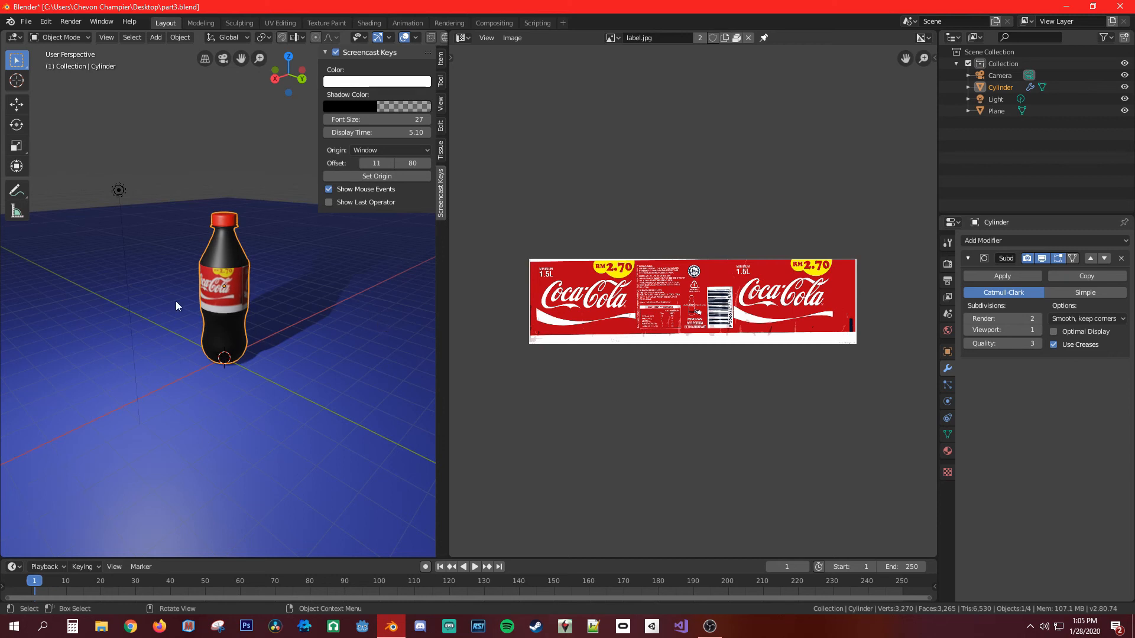
pyautogui.moveTo(275, 342); pyautogui.dragTo(387, 316, button='middle')
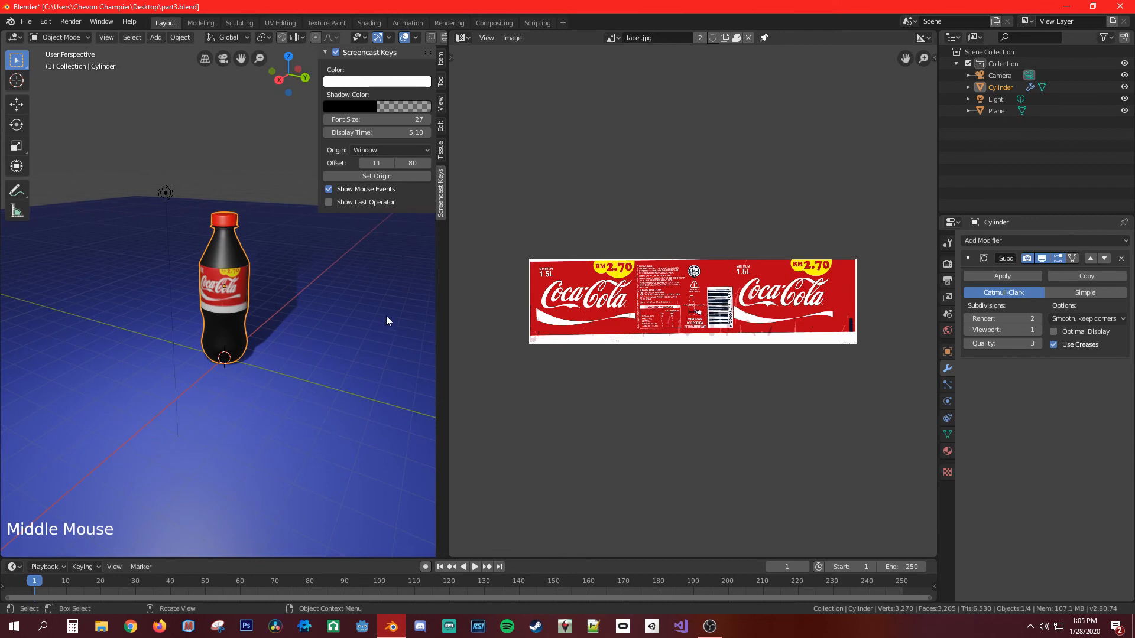
# Render a still image of the scene and fit the whole rendered bottle in view.
pyautogui.click(79, 21)
pyautogui.click(74, 34)
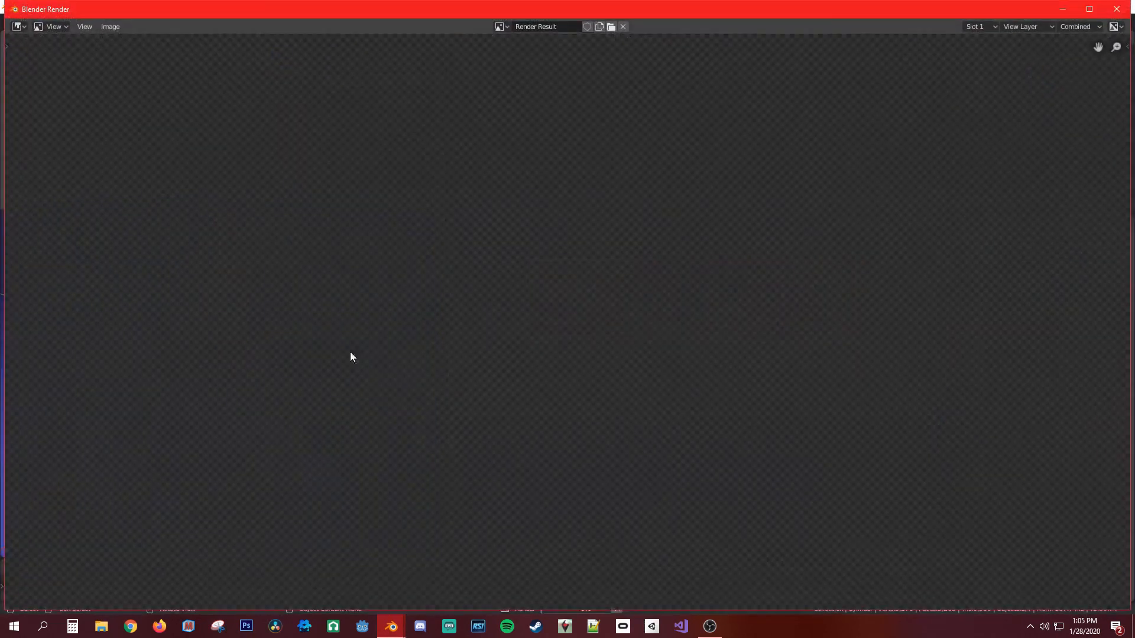
pyautogui.scroll(-5, 631, 254)
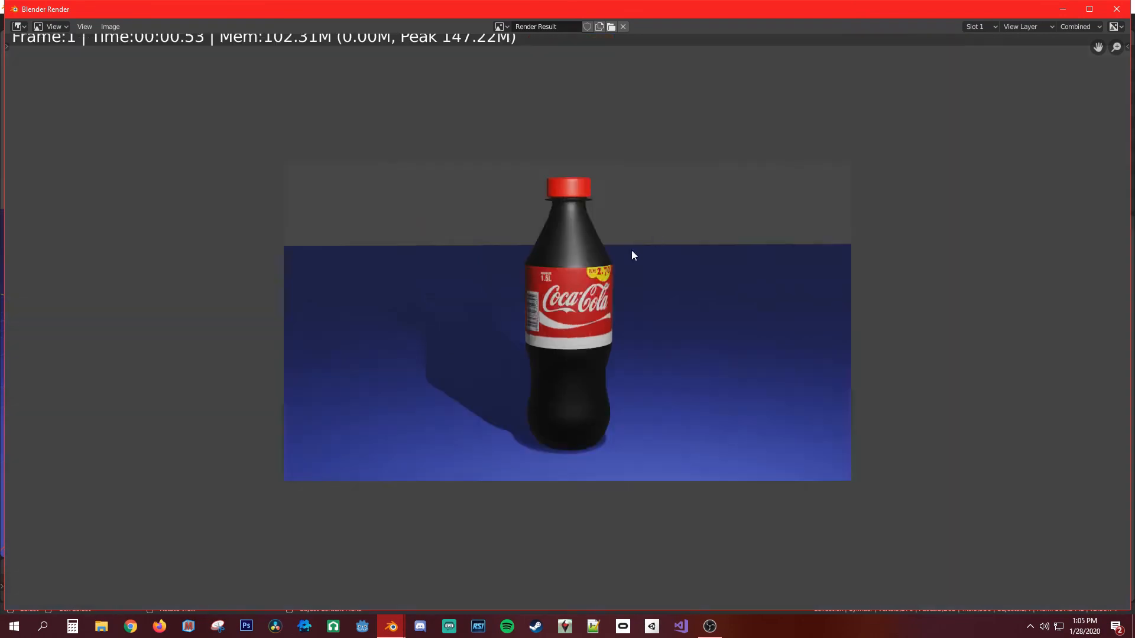
# Examine the rendered bottle up close, close the render window and look over the bottle and its surroundings in the viewport.
pyautogui.scroll(4, 605, 273)
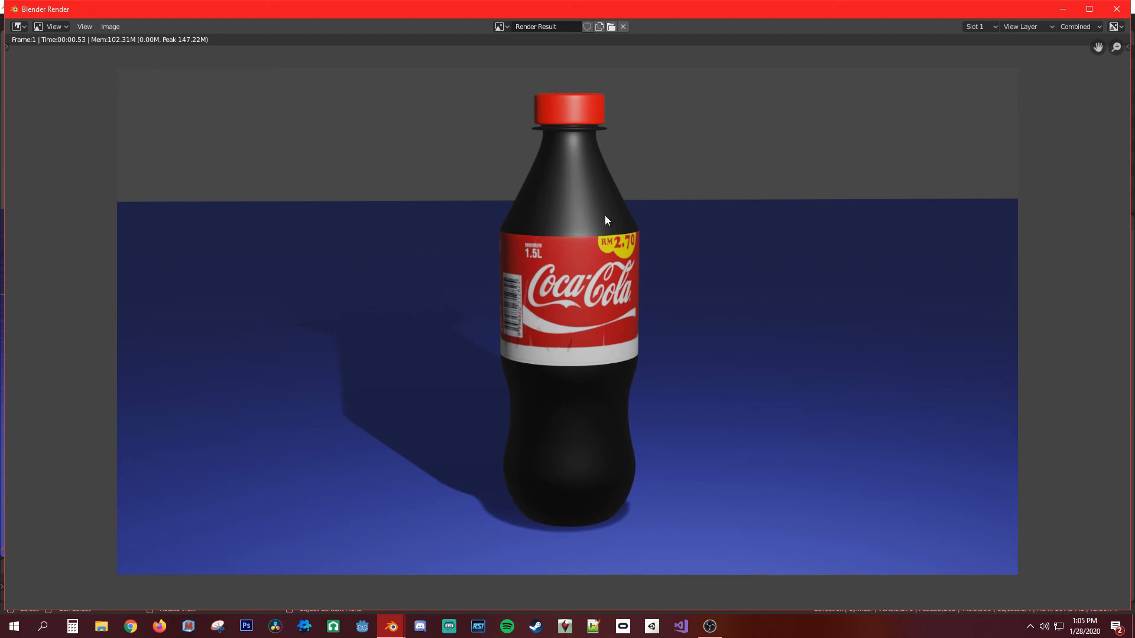
pyautogui.click(1116, 9)
pyautogui.scroll(5, 208, 240)
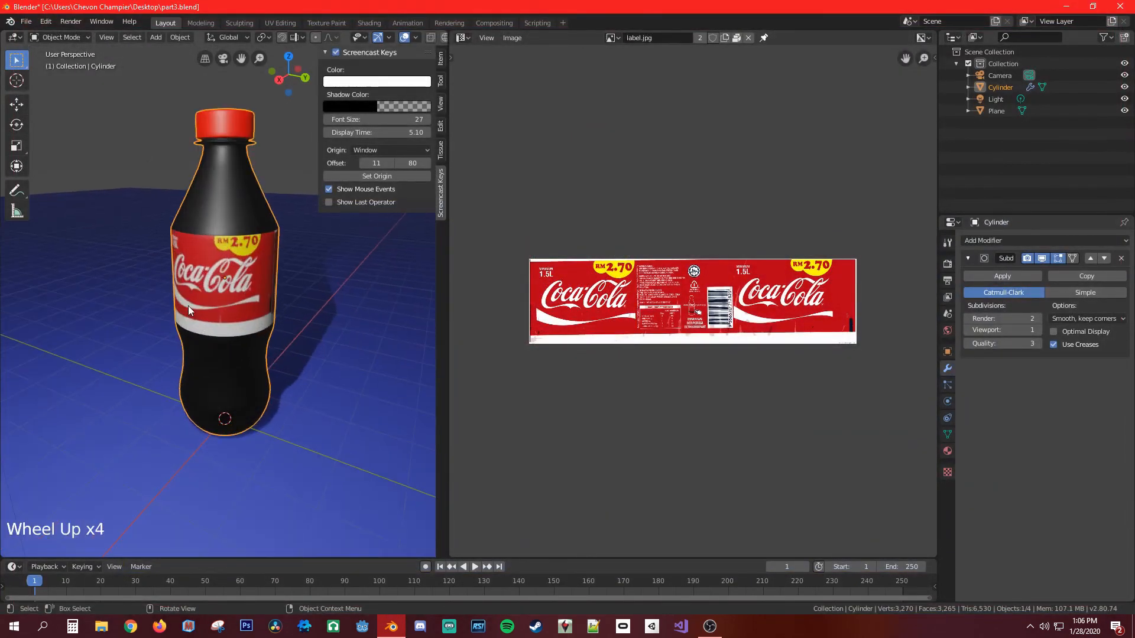
pyautogui.moveTo(188, 306); pyautogui.dragTo(225, 289, button='middle')
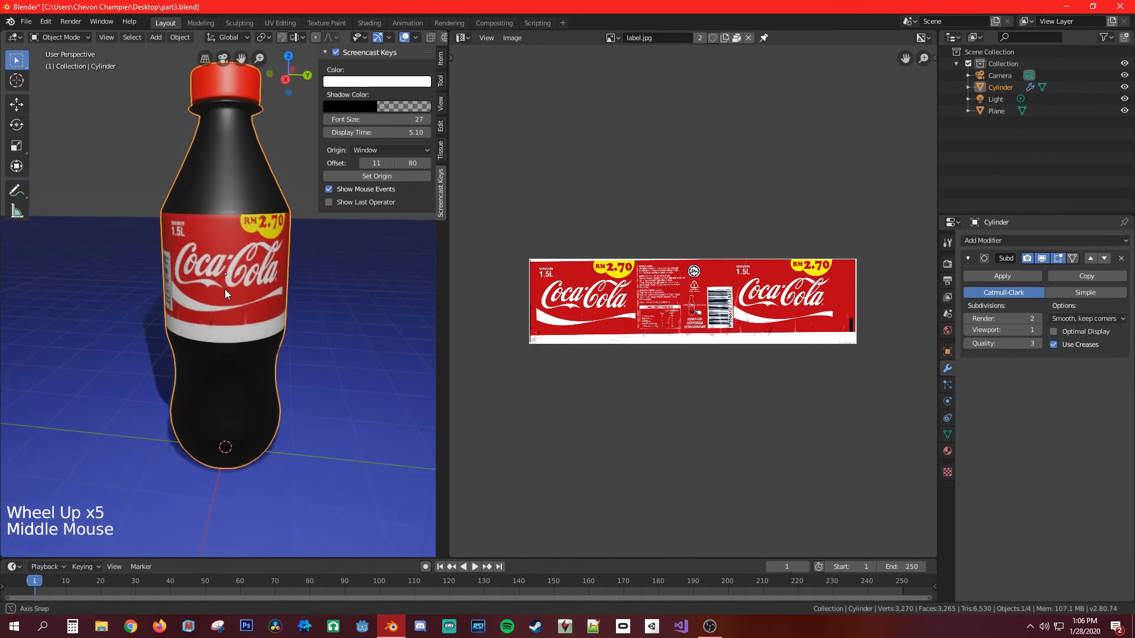
pyautogui.scroll(-5, 232, 281)
pyautogui.scroll(-3, 232, 281)
pyautogui.click(81, 363)
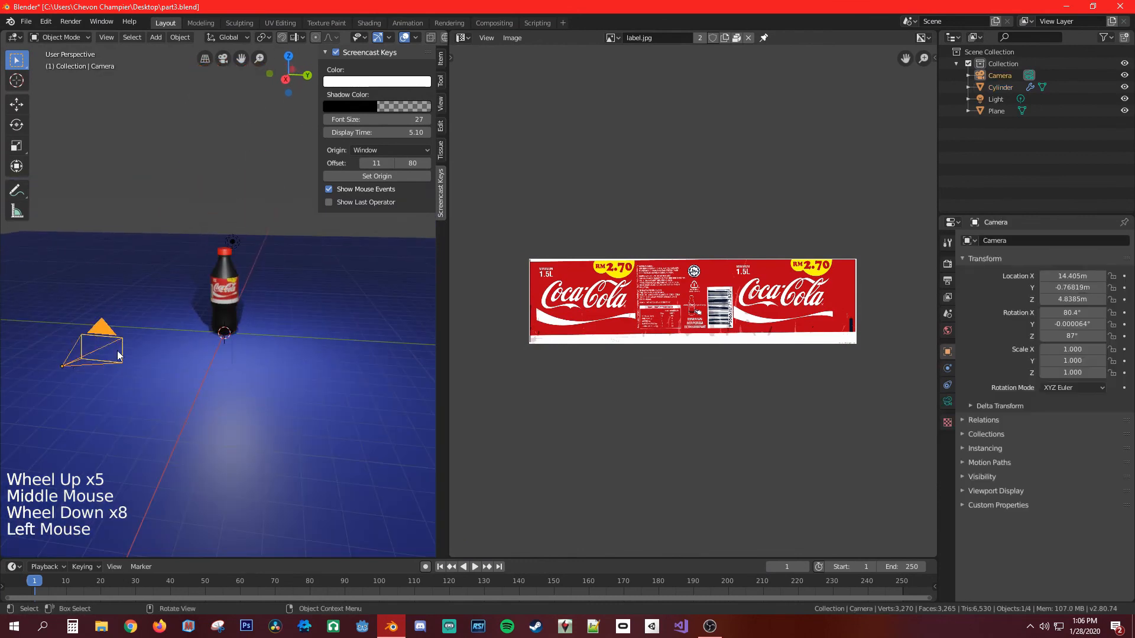
pyautogui.click(60, 367)
pyautogui.click(106, 360)
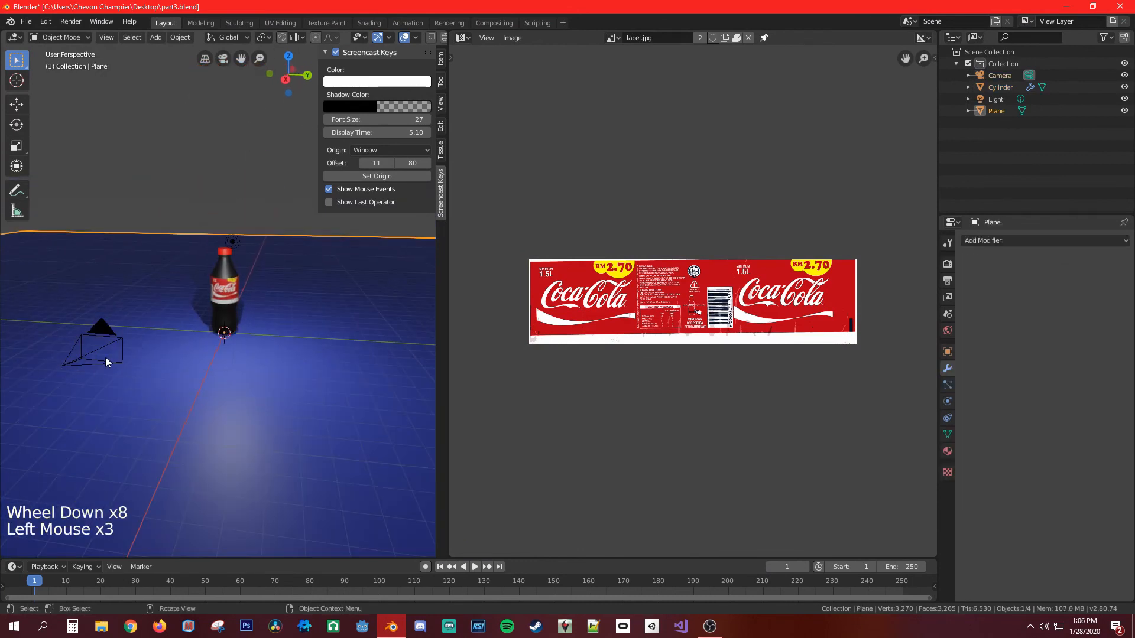
# Show the scene's output settings, view the folder used for render output and cancel the folder selection.
pyautogui.click(945, 251)
pyautogui.click(945, 252)
pyautogui.moveTo(938, 257); pyautogui.dragTo(937, 257)
pyautogui.click(948, 264)
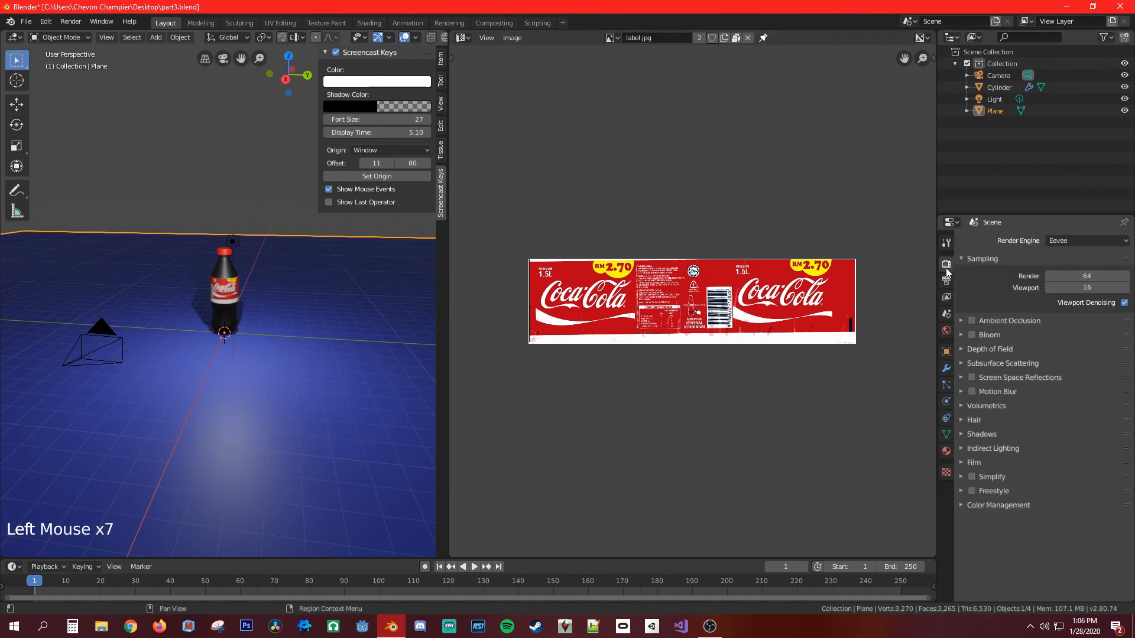
pyautogui.click(945, 281)
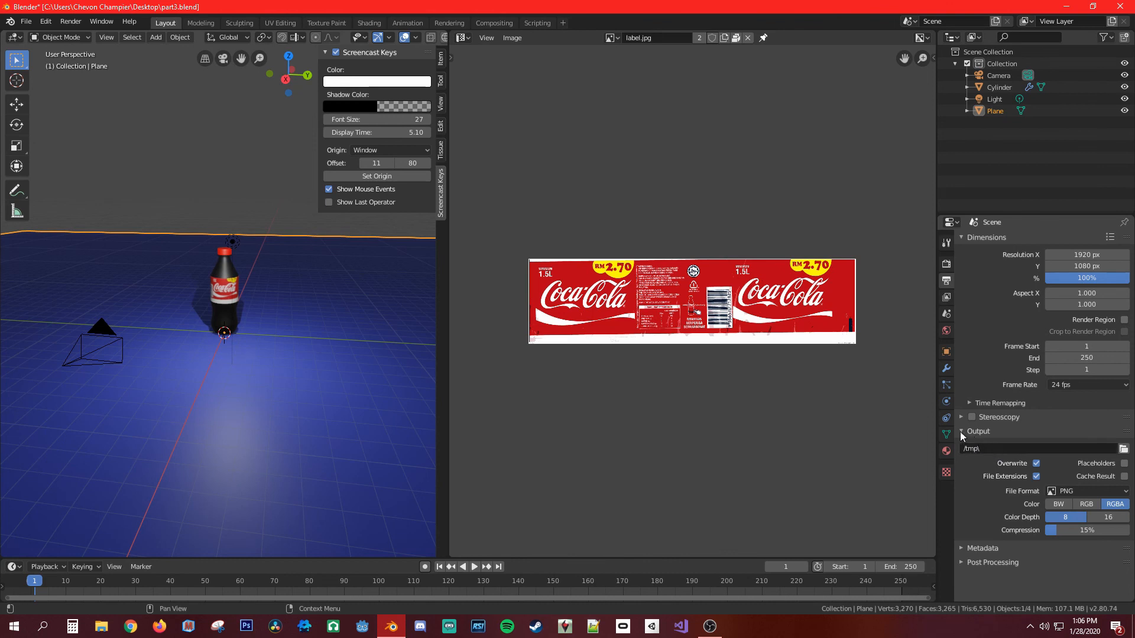
pyautogui.click(1123, 449)
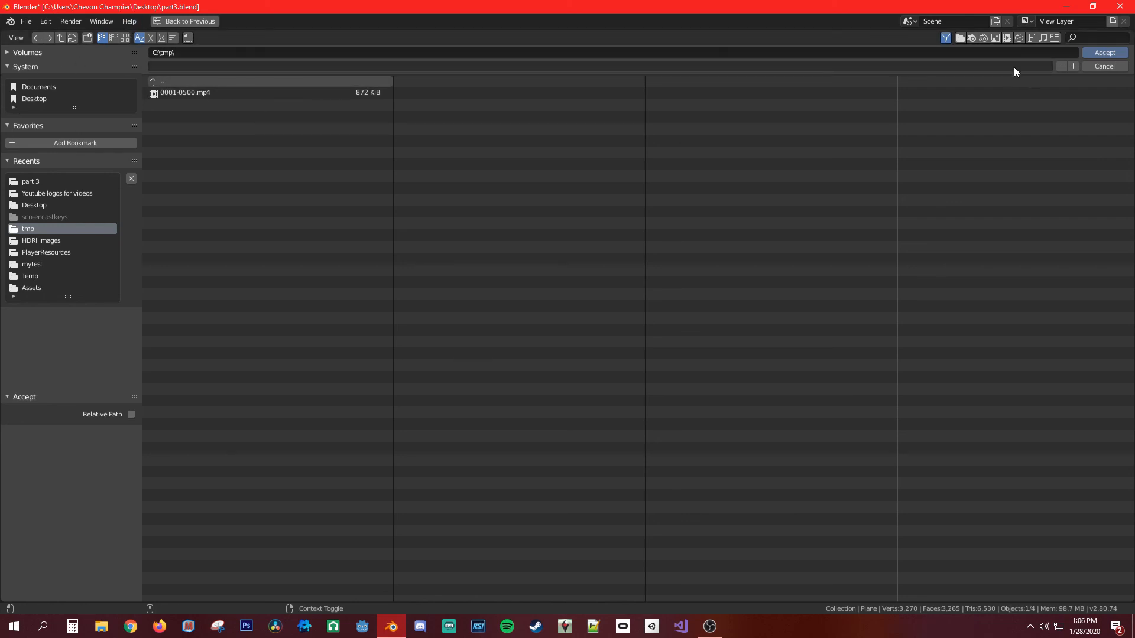
pyautogui.click(1105, 65)
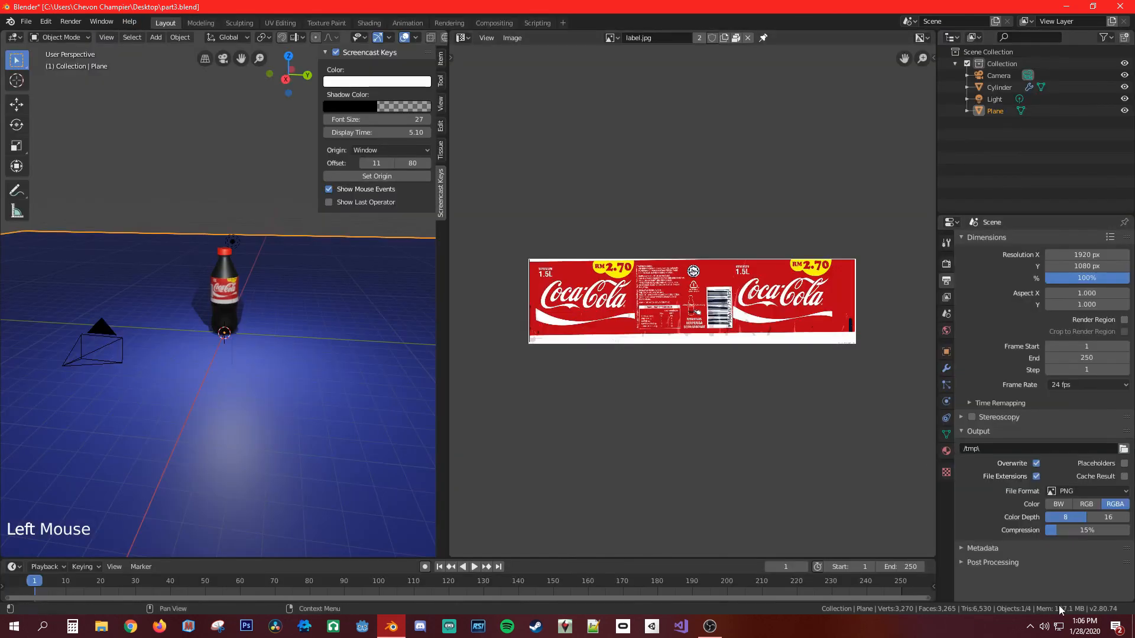
# Open the list of image and movie file formats available for the render output.
pyautogui.scroll(-4, 1031, 544)
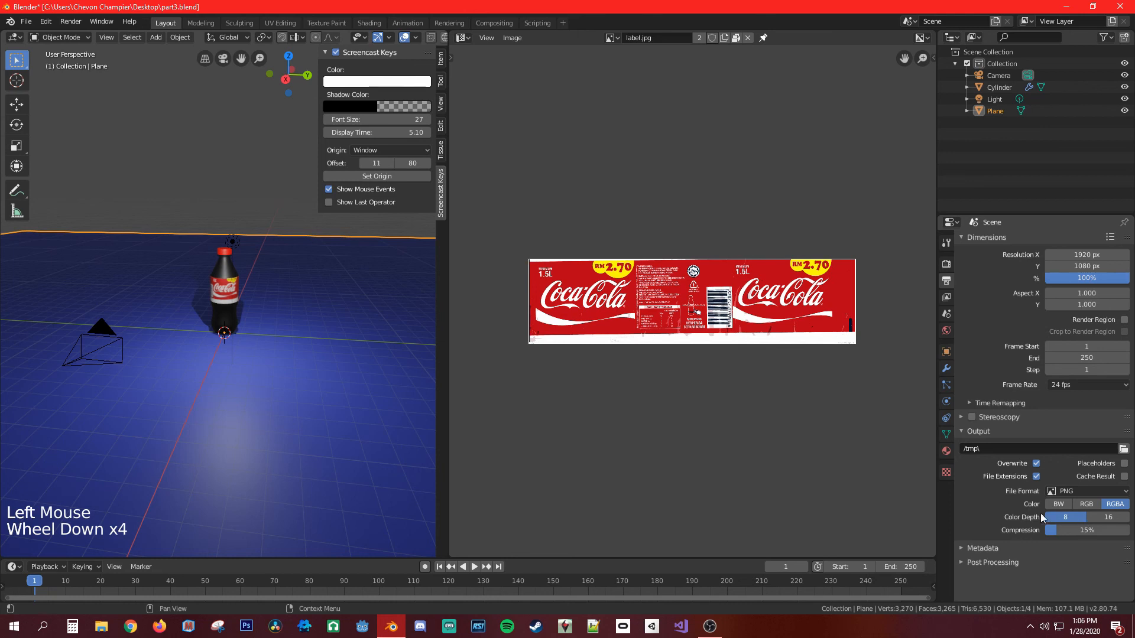
pyautogui.click(1059, 491)
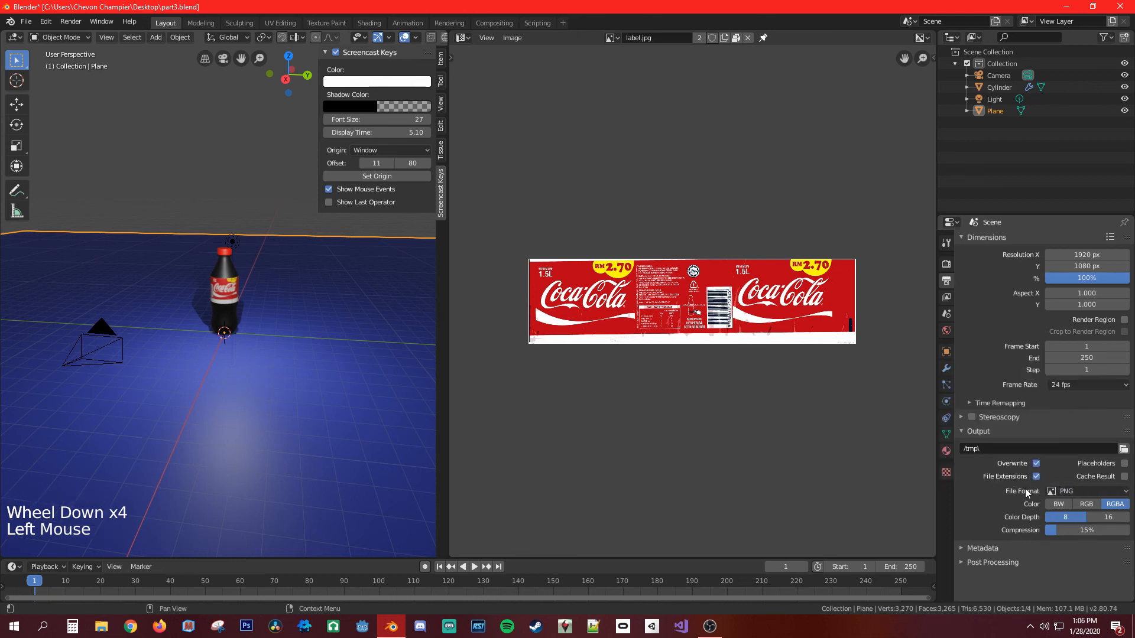
pyautogui.click(1064, 491)
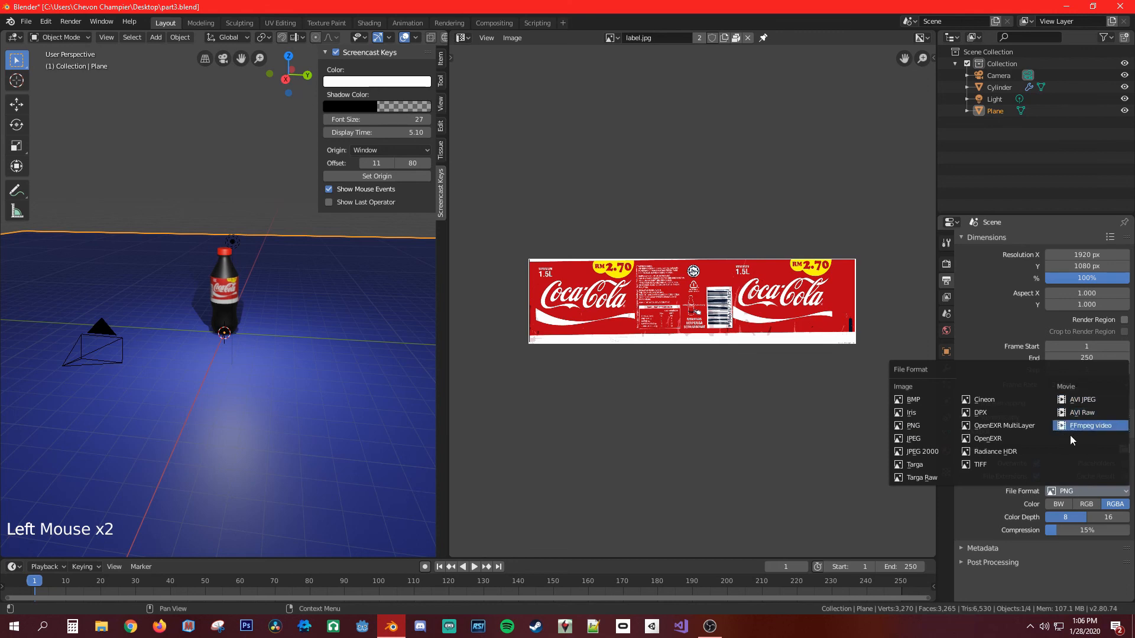